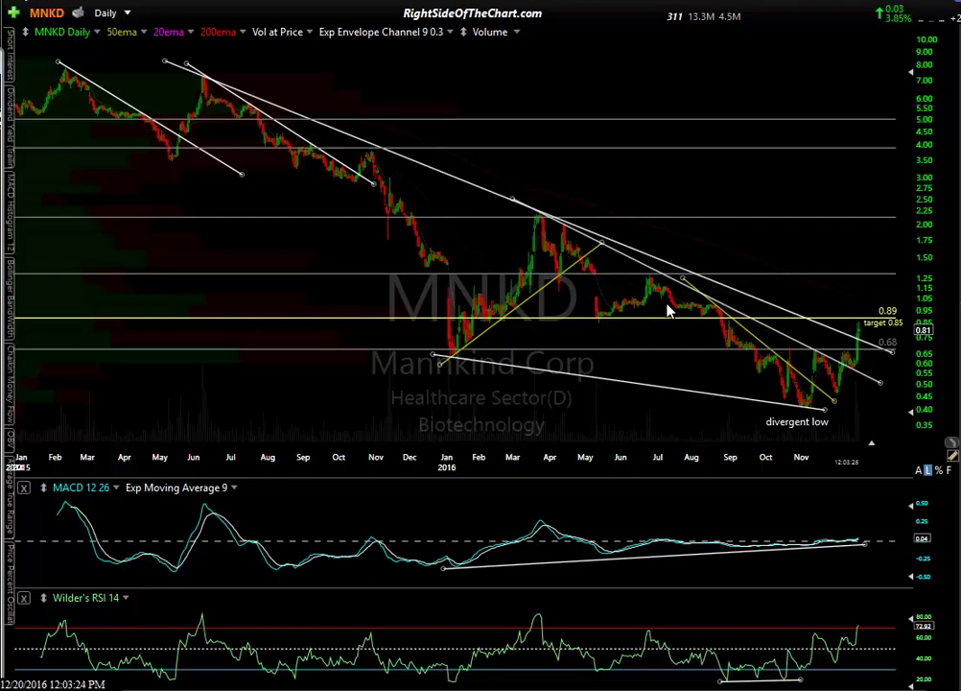
Slightly raise the plot opacity of the volume bars on the MNKD daily chart.
drag(870, 366, 871, 355)
mouse_move(848, 373)
mouse_move(780, 411)
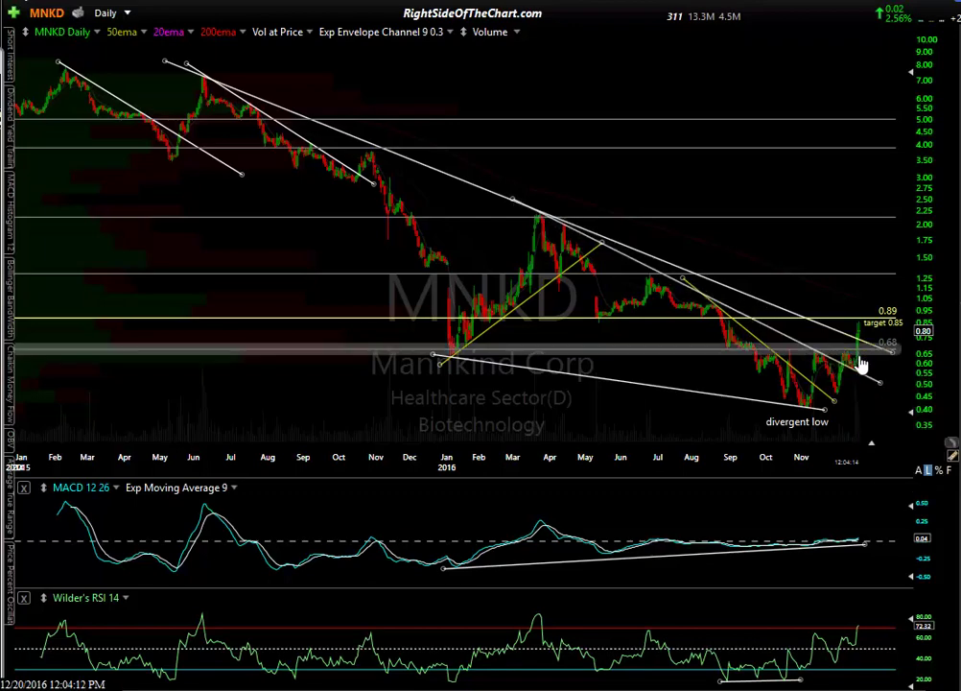
scroll(857, 377, up, 2)
scroll(857, 377, up, 4)
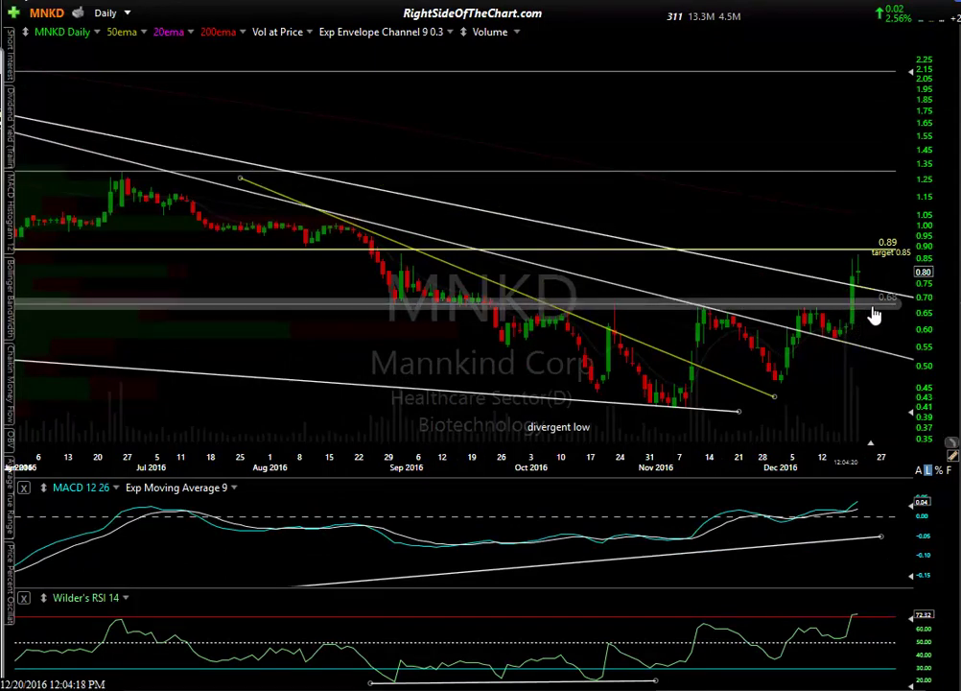
mouse_move(876, 316)
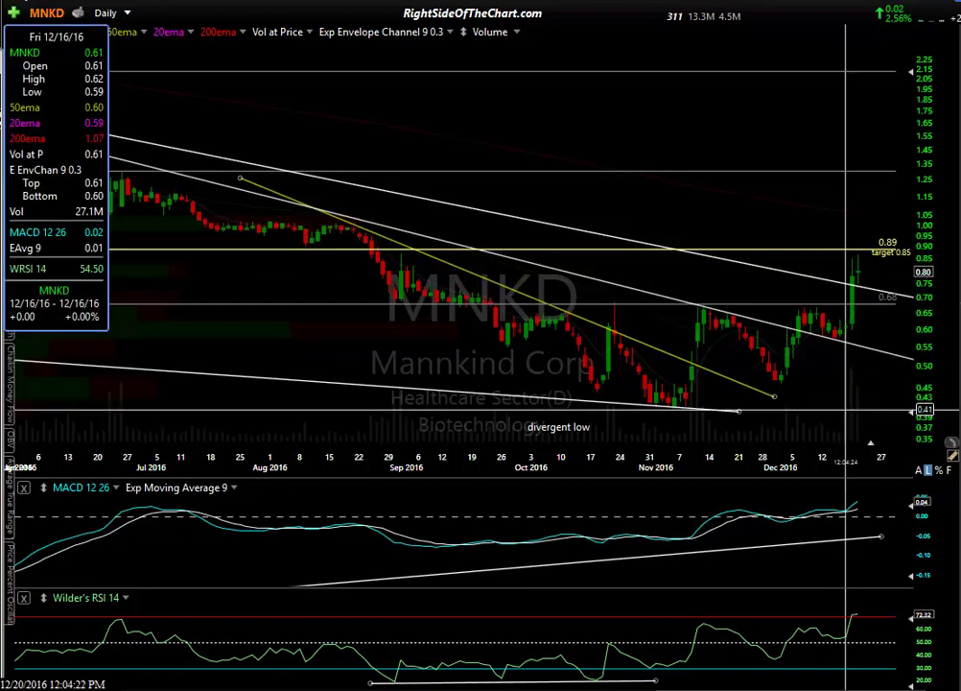
scroll(845, 412, up, 5)
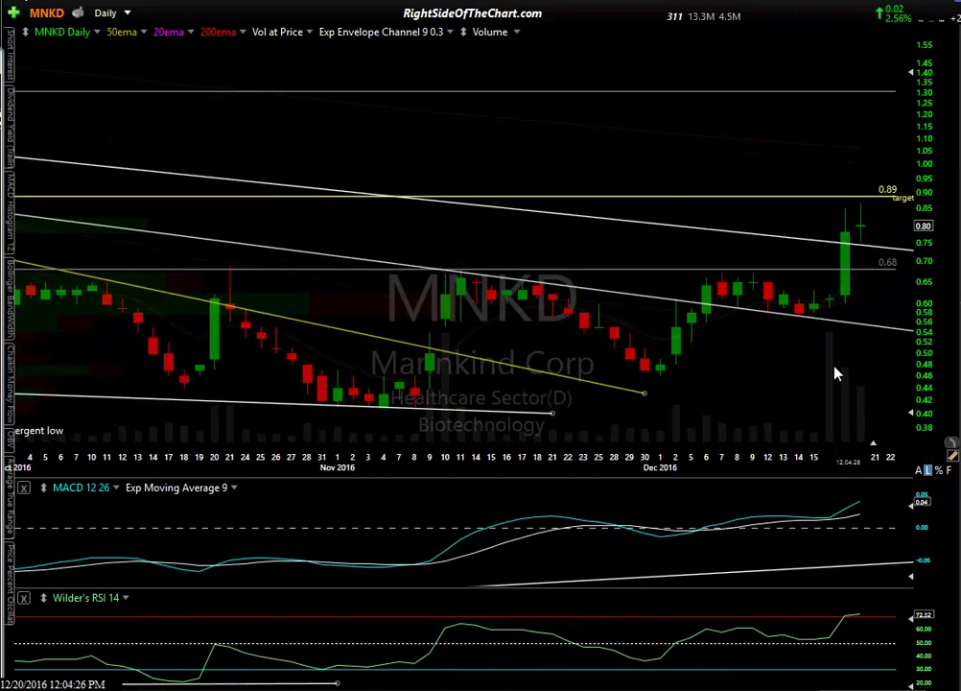
right_click(496, 33)
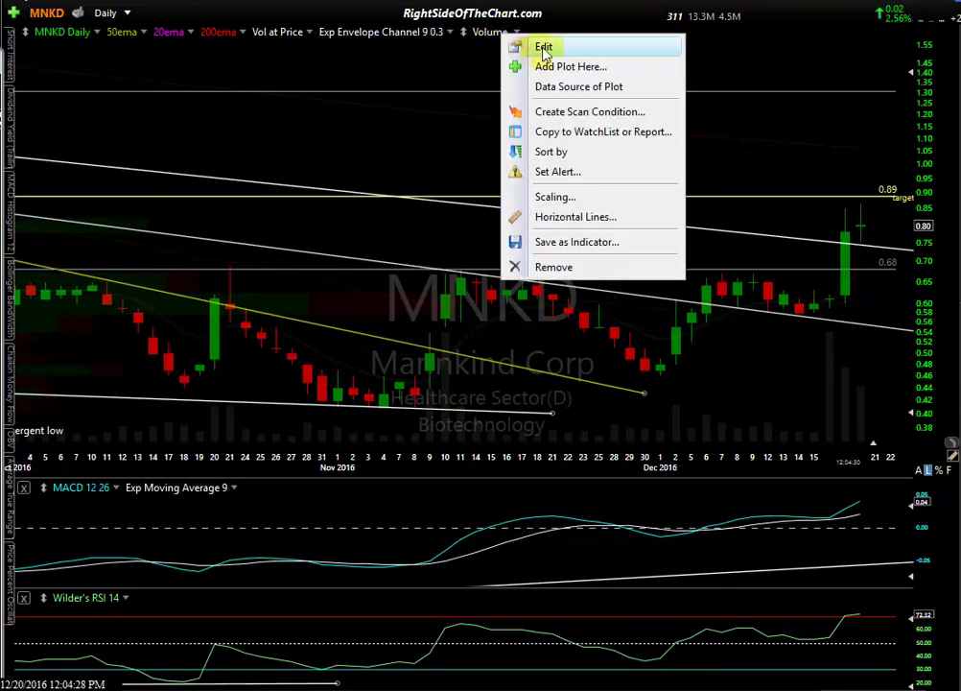
click(543, 47)
drag(624, 189, 564, 190)
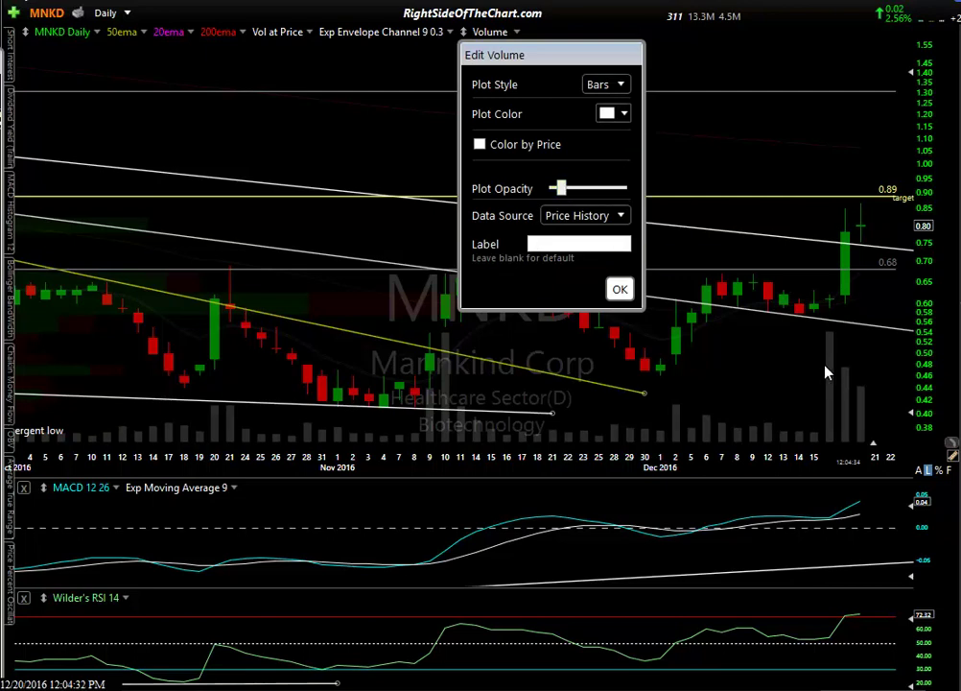
key(Return)
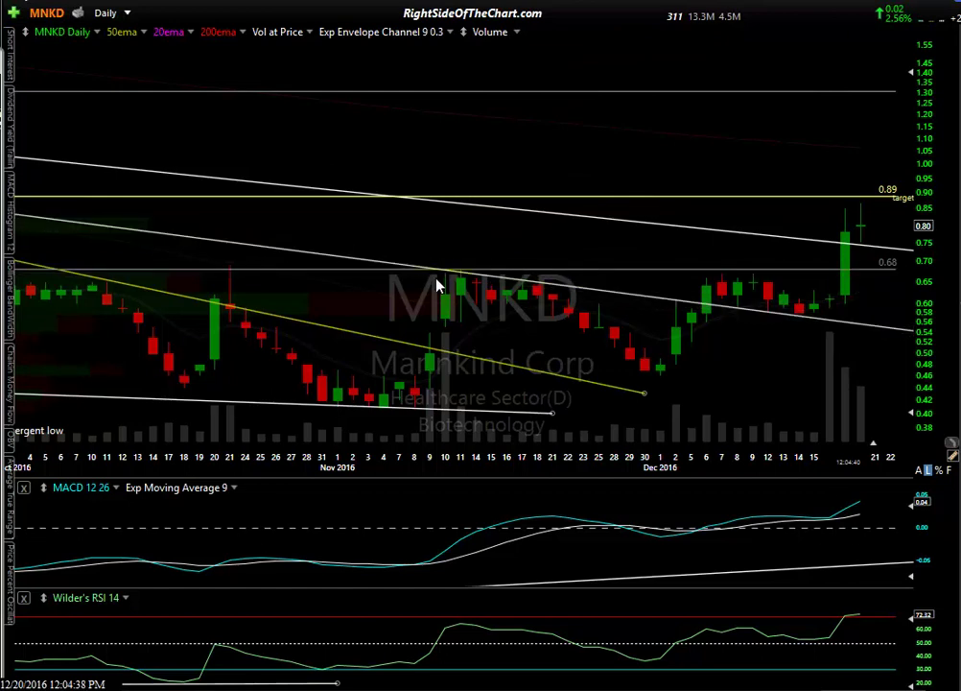
Examine the September to December price action and the latest candle's data against the 0.89 resistance line.
scroll(399, 283, down, 3)
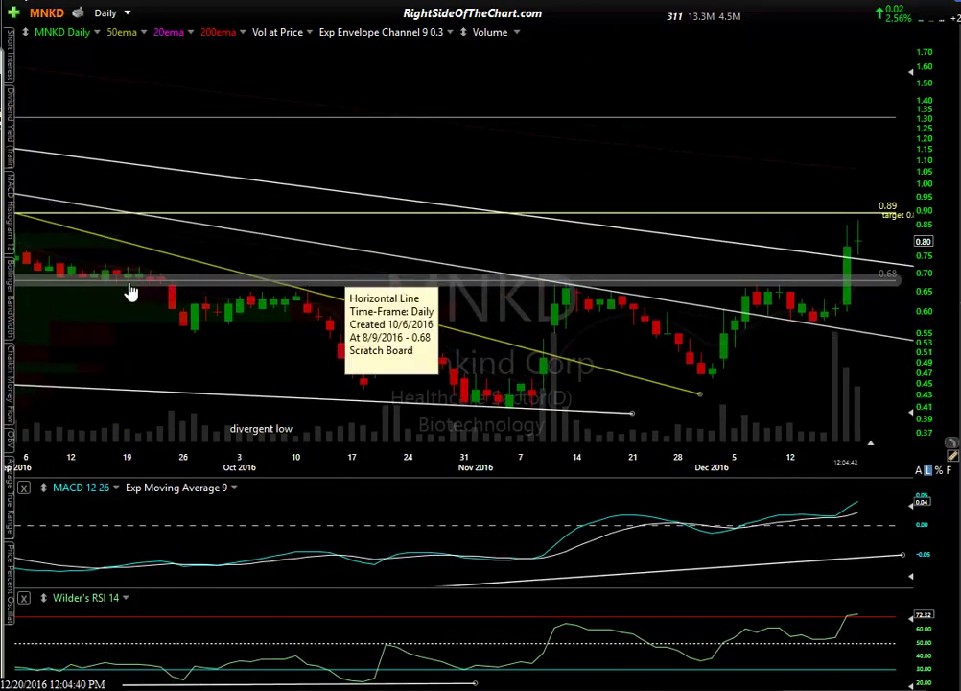
scroll(571, 326, down, 1)
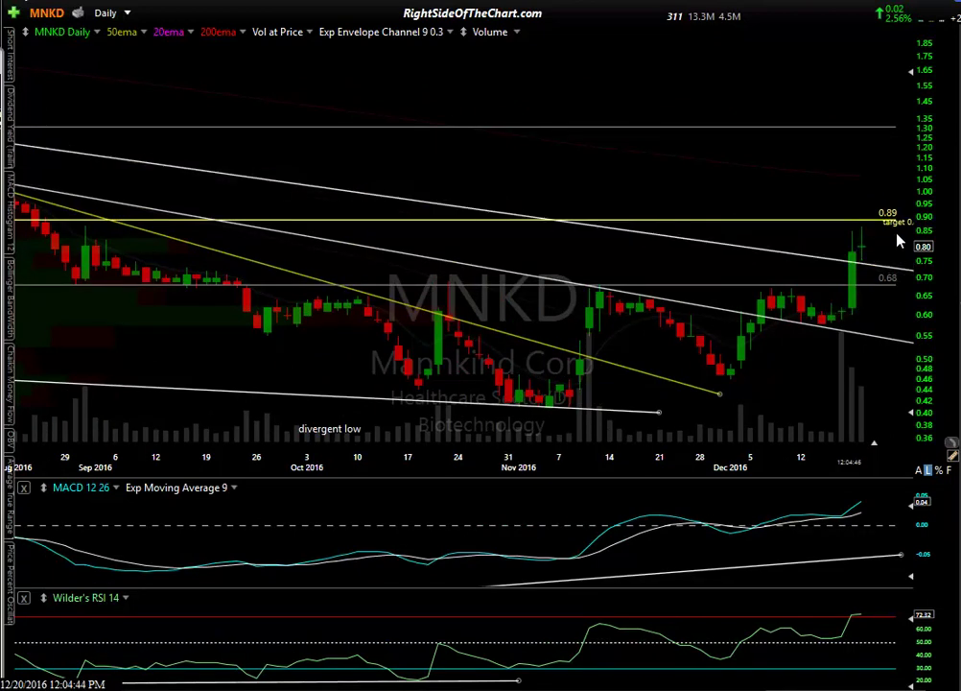
scroll(888, 245, down, 2)
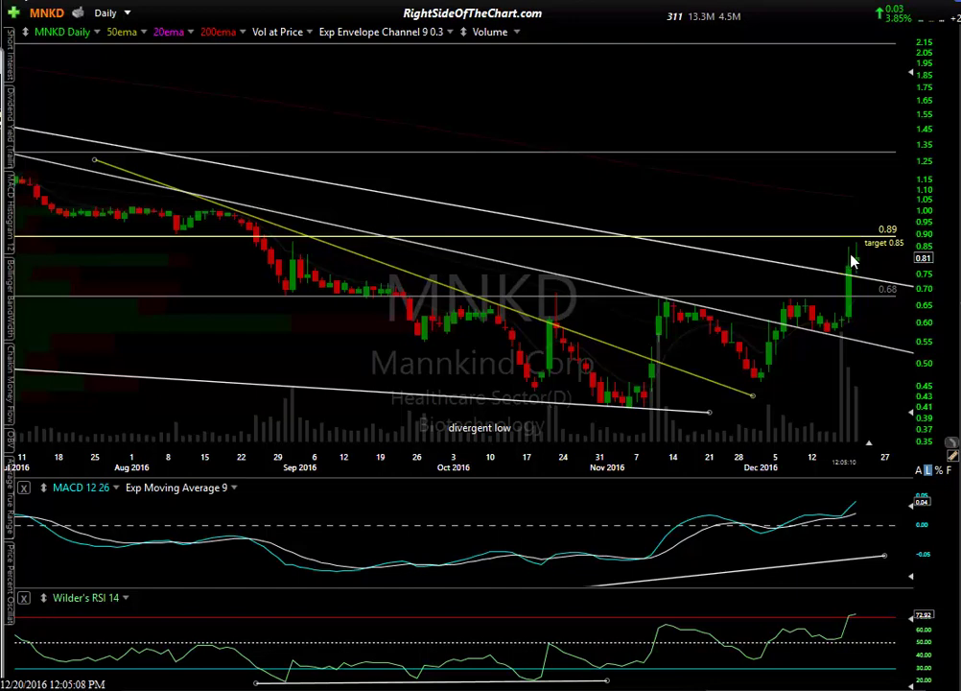
scroll(854, 259, up, 1)
scroll(854, 259, up, 1)
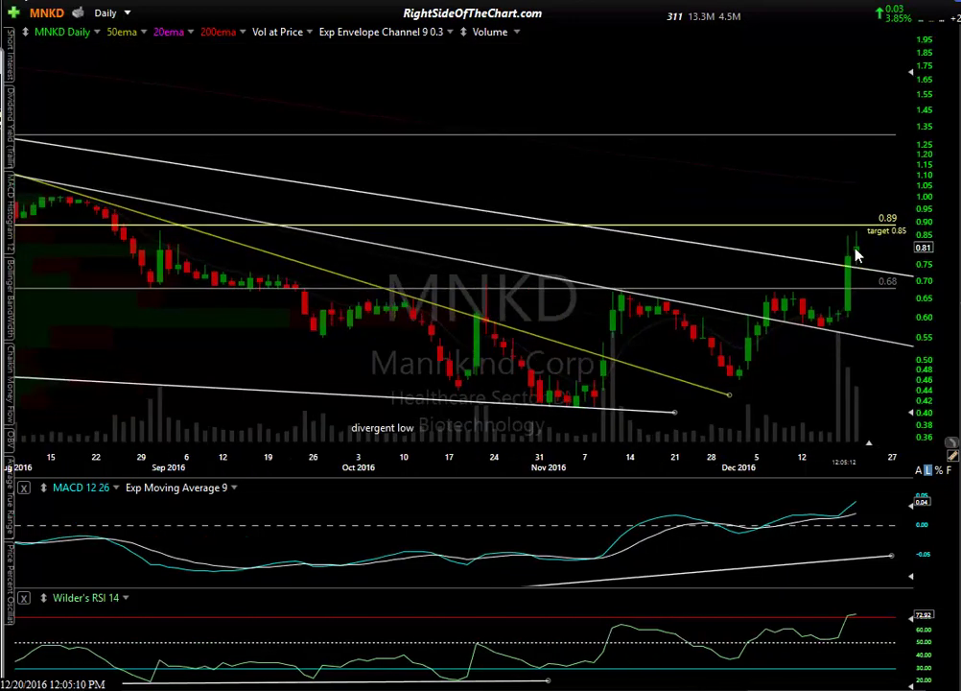
click(857, 240)
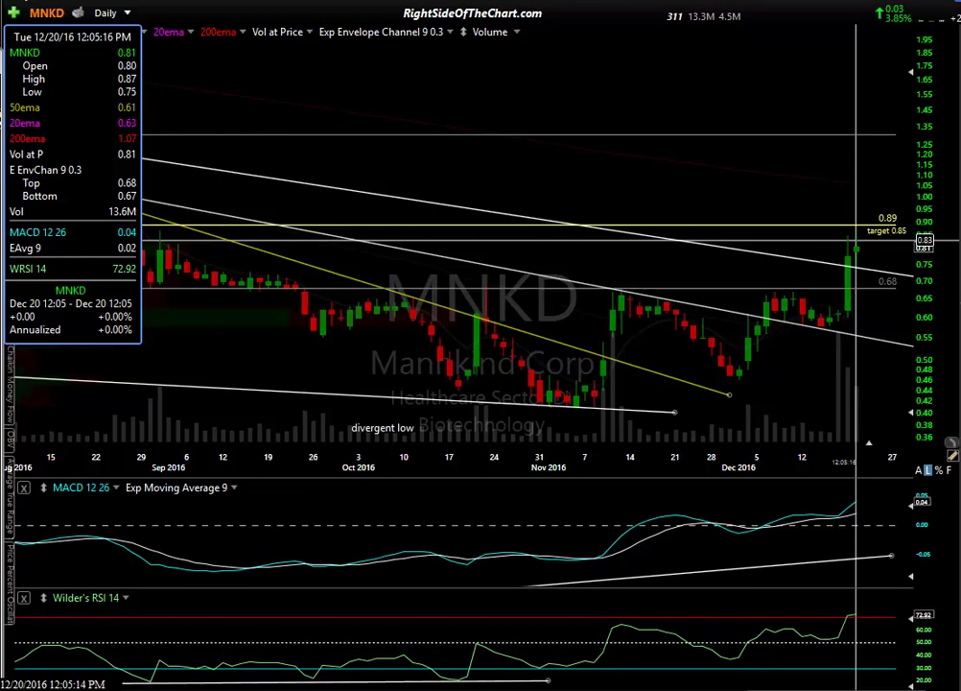
click(881, 234)
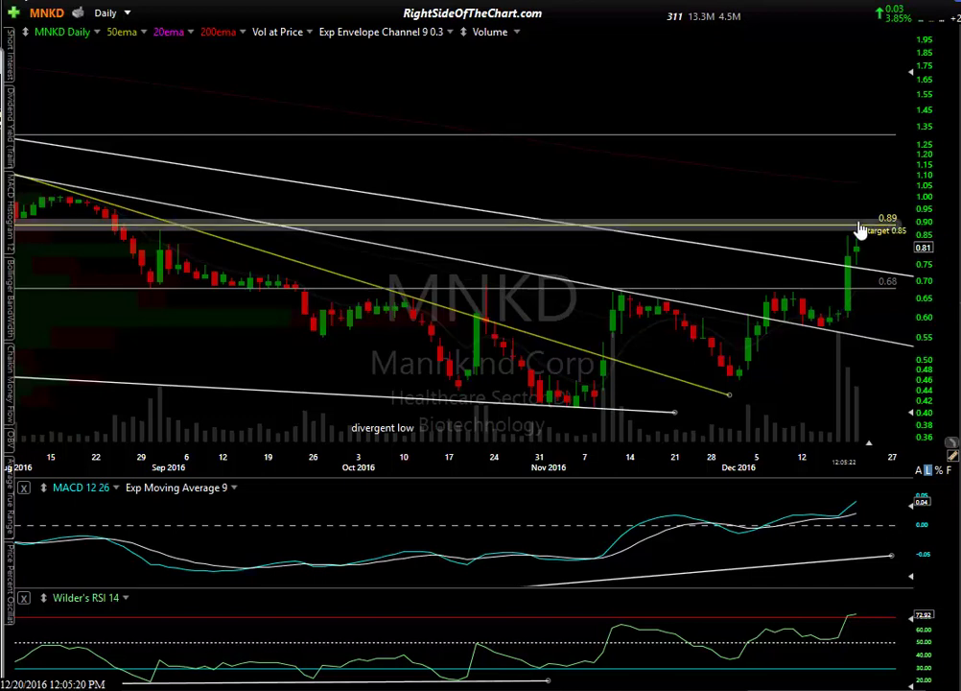
Check the settings of the yellow 0.89 horizontal line without changing them.
right_click(854, 228)
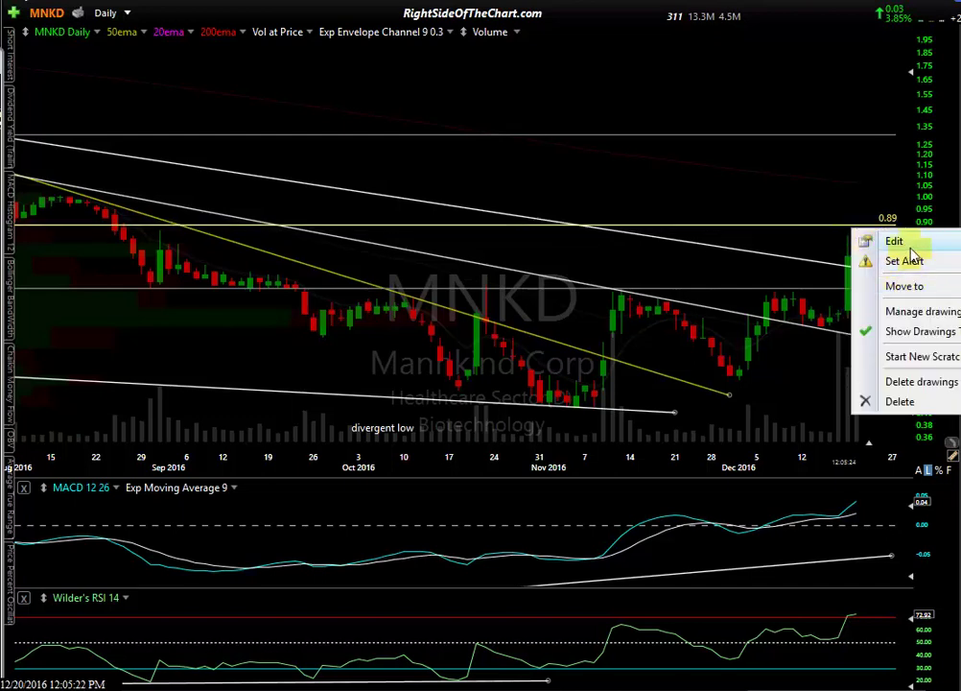
click(894, 241)
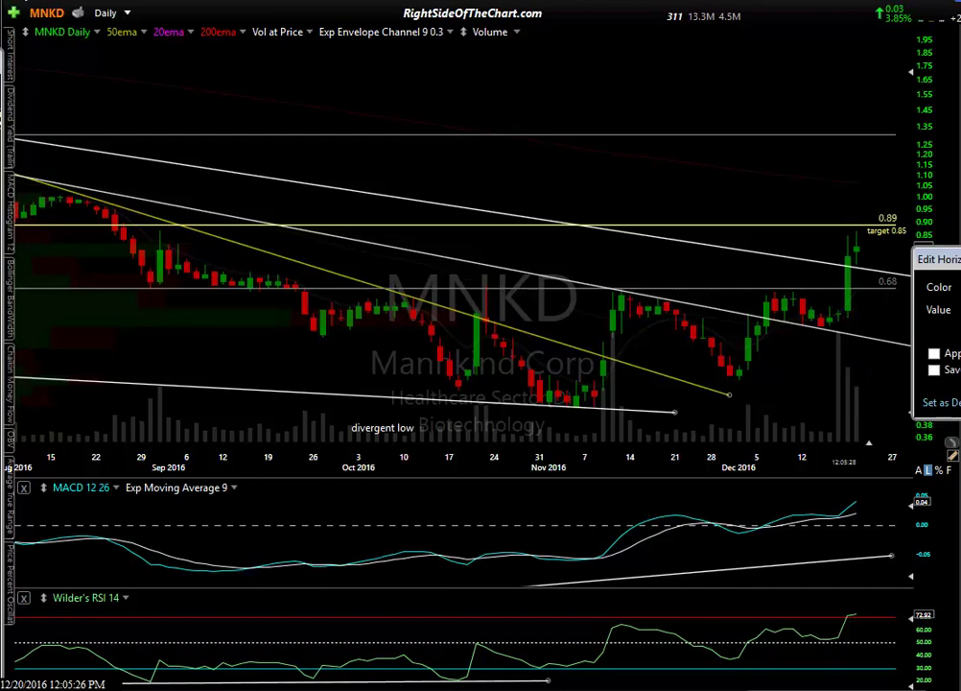
click(902, 241)
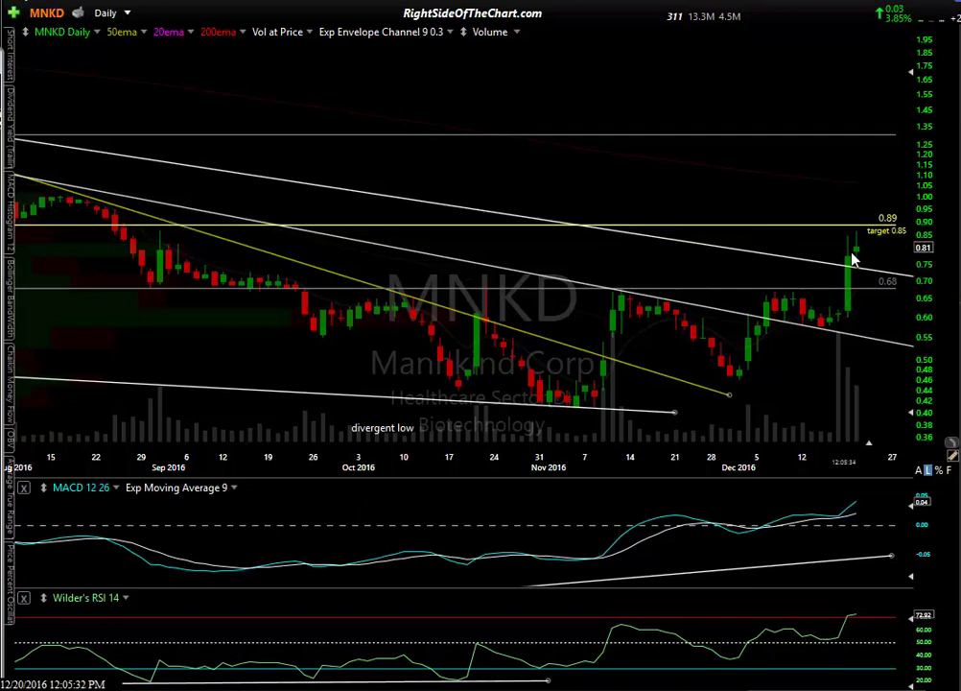
Examine the latest candle's data and the breakout above the long-term downtrend line over a wider date range.
scroll(852, 242, down, 2)
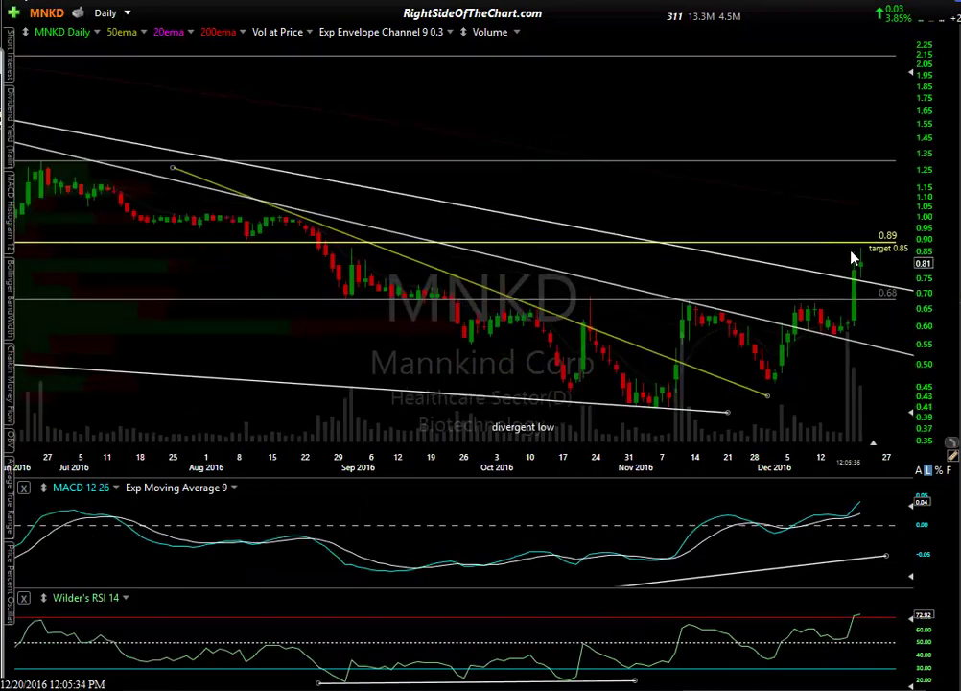
scroll(866, 254, down, 2)
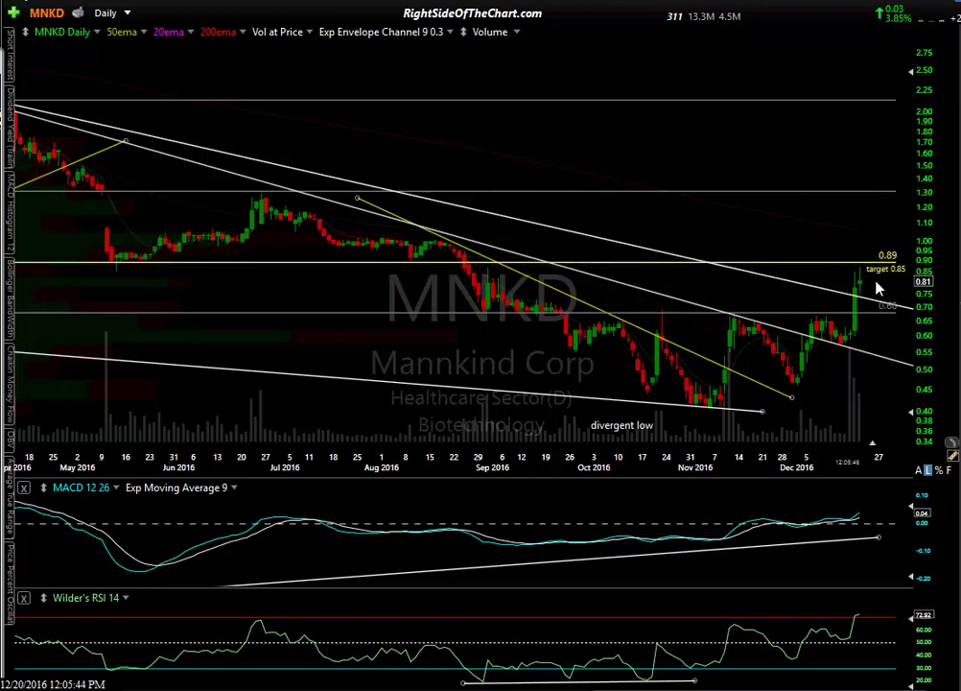
mouse_move(870, 266)
click(858, 275)
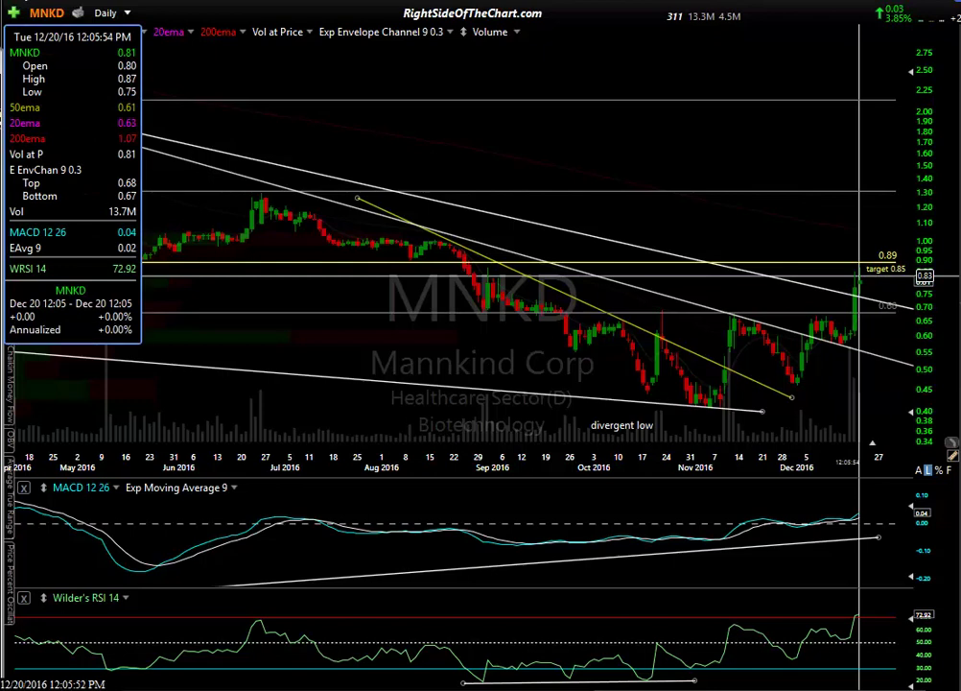
scroll(860, 278, down, 3)
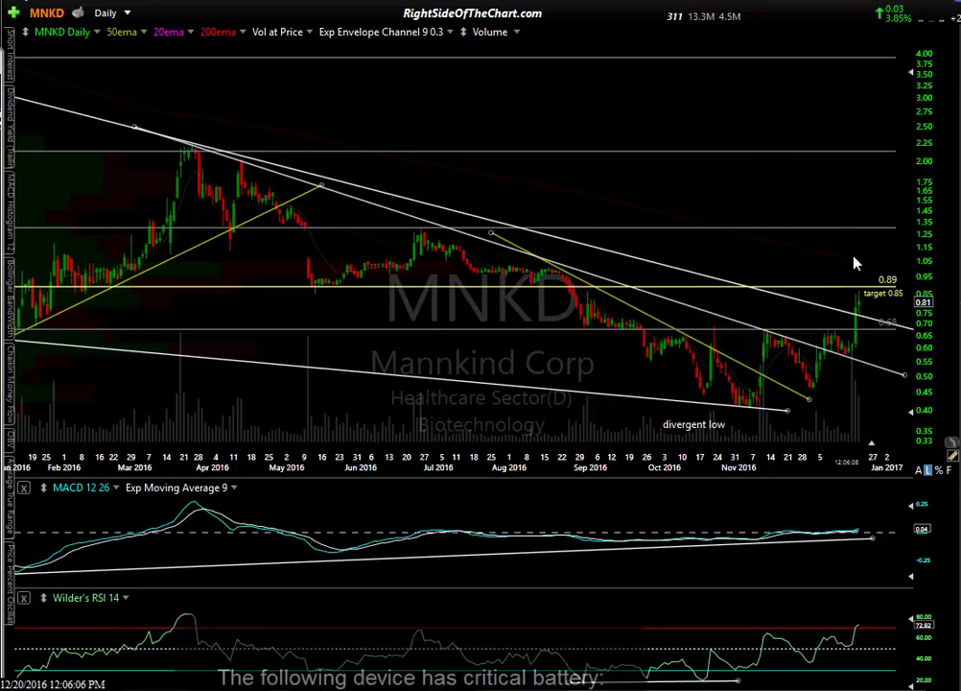
scroll(870, 280, down, 3)
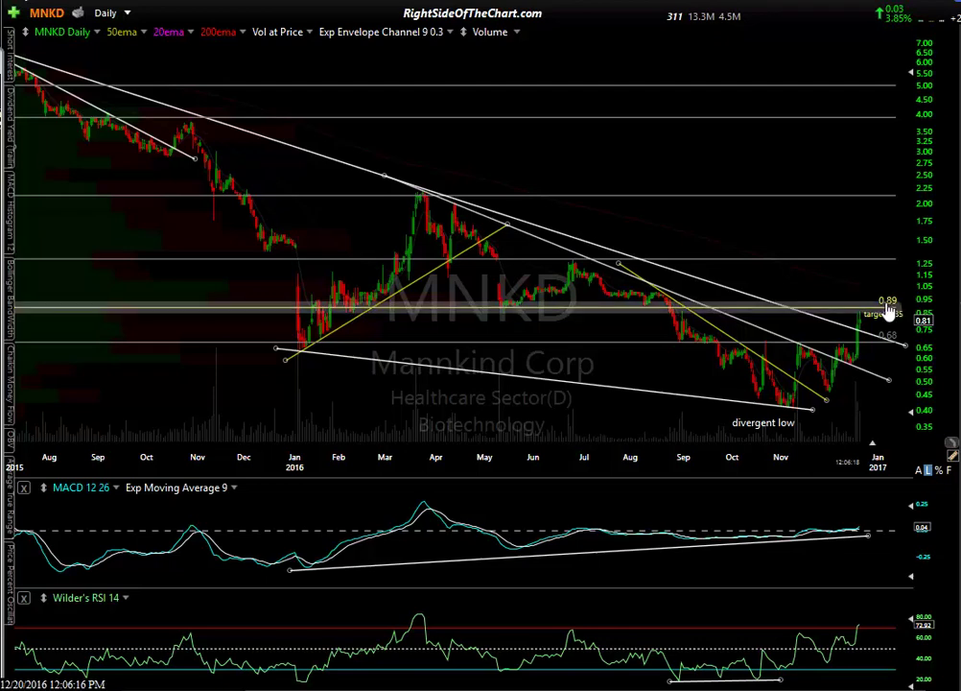
mouse_move(883, 320)
scroll(869, 326, up, 5)
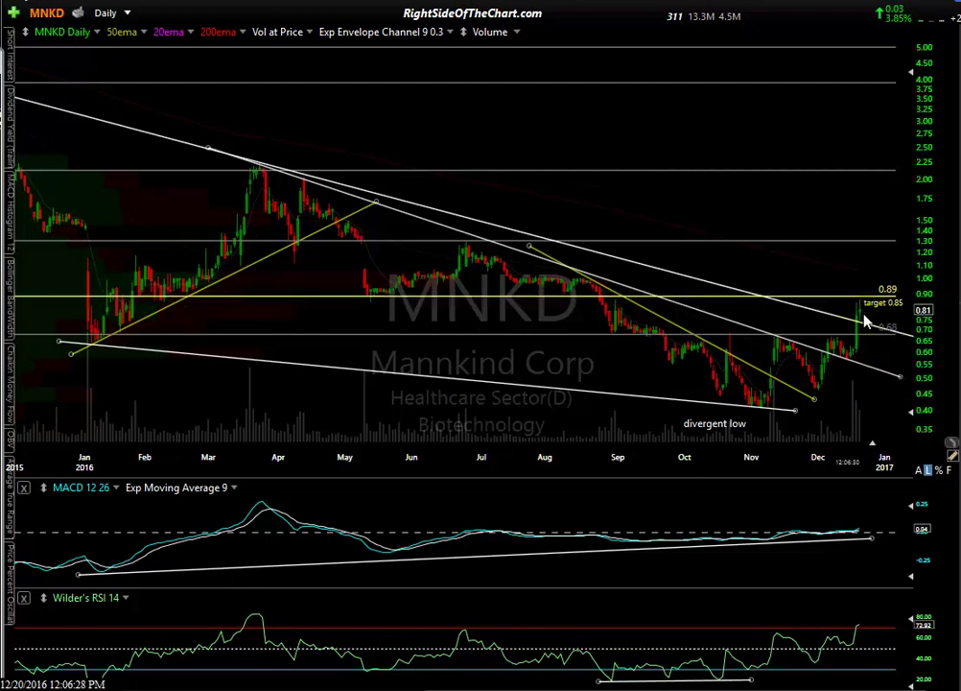
Draw a horizontal line just above the 1.00 price level, between the 0.89 target line and the 1.31 line.
click(863, 287)
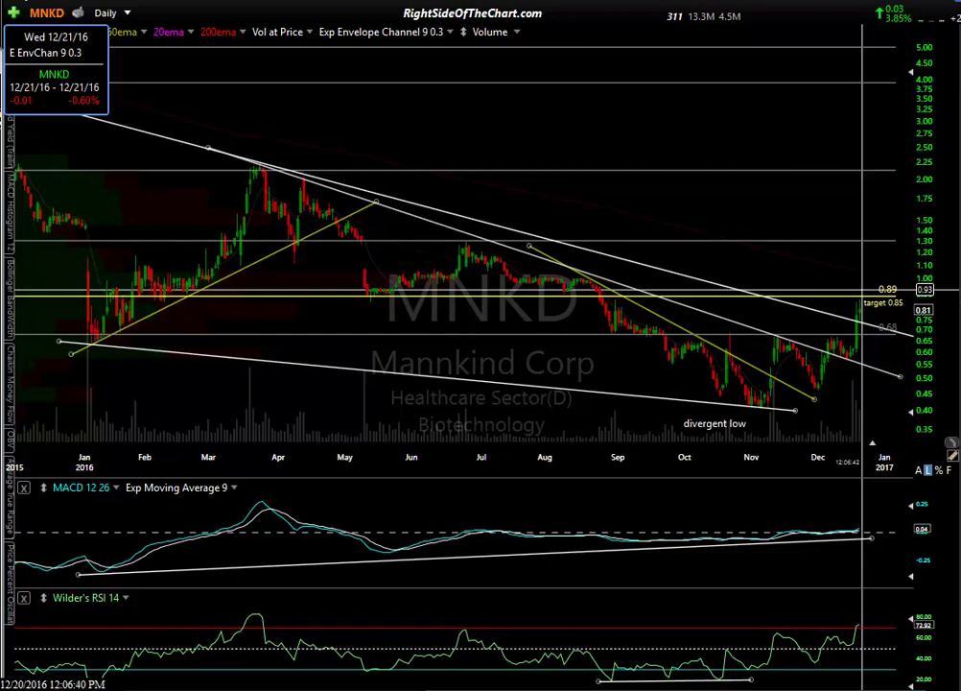
drag(862, 289, 838, 284)
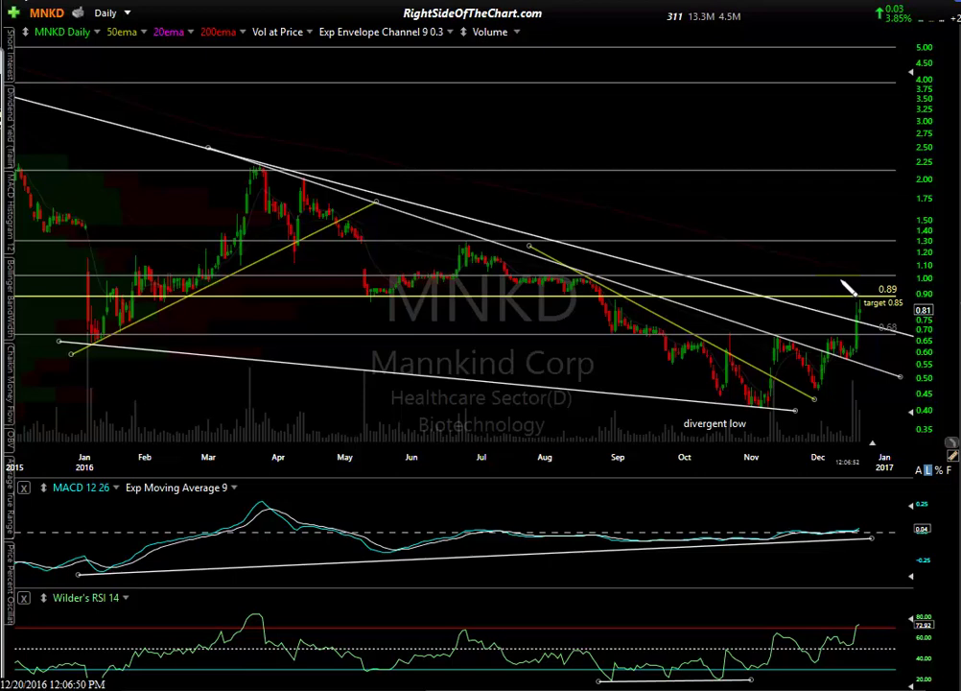
mouse_move(849, 285)
drag(847, 279, 866, 247)
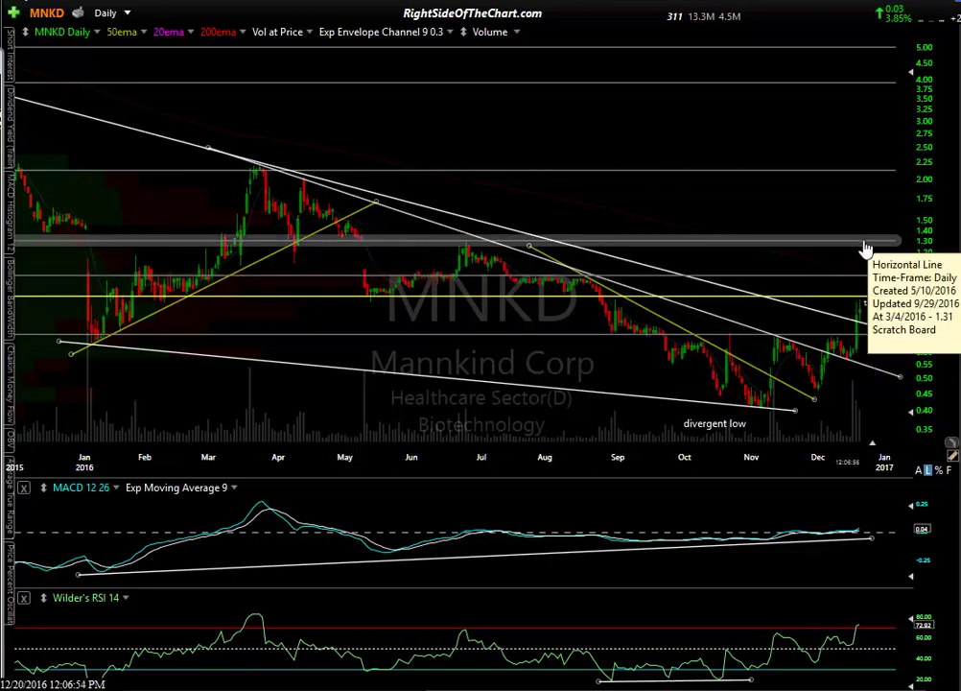
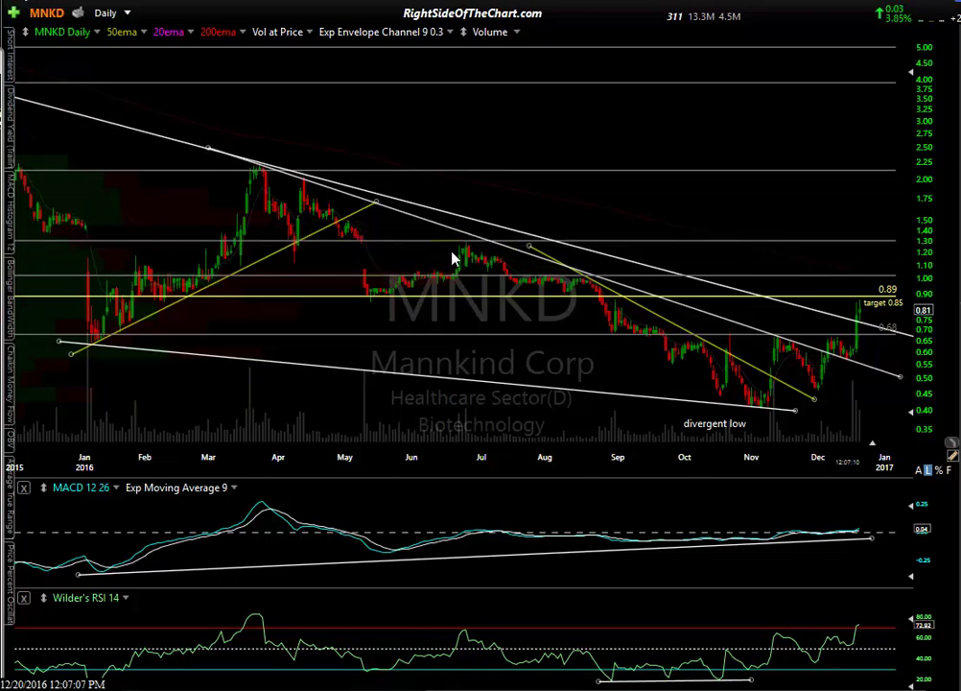
Change the chart symbol to TEVA and switch it to the hourly time frame.
mouse_move(475, 253)
scroll(758, 257, down, 3)
scroll(776, 248, down, 2)
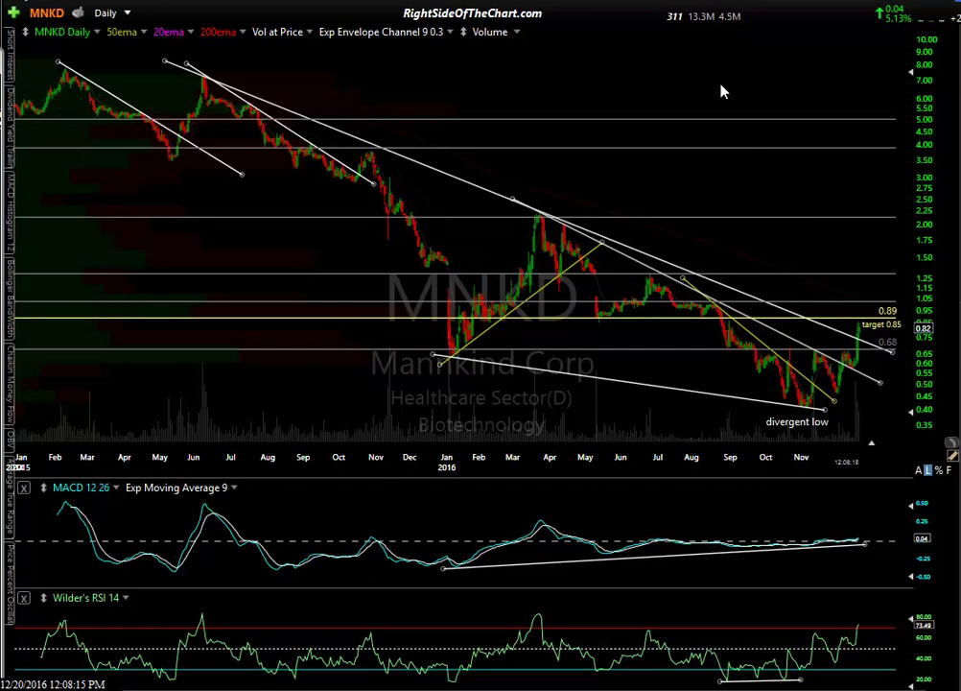
text(te)
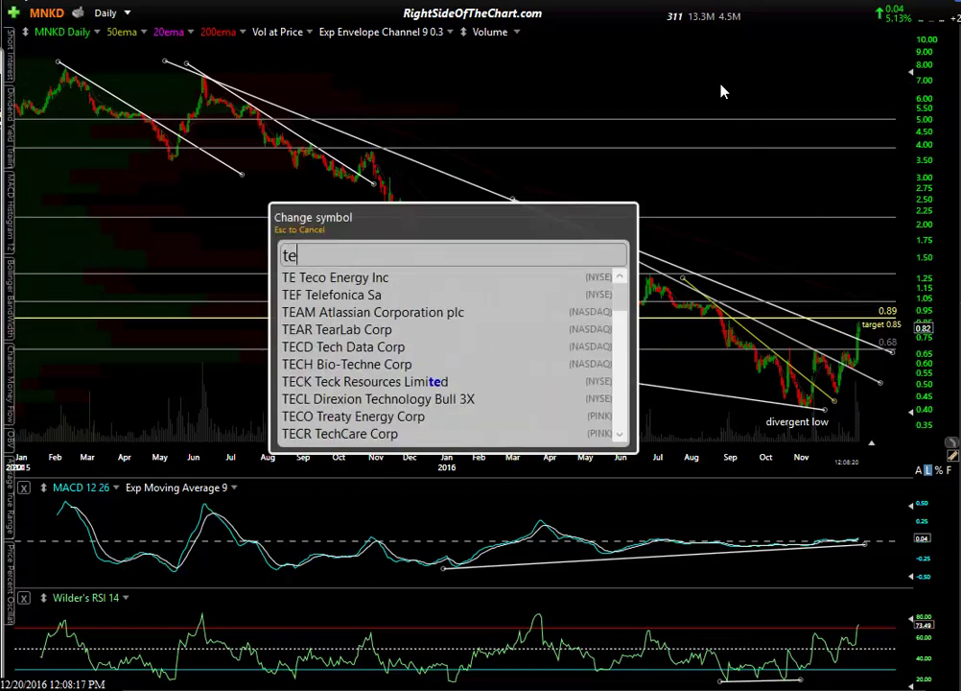
text(va)
key(Return)
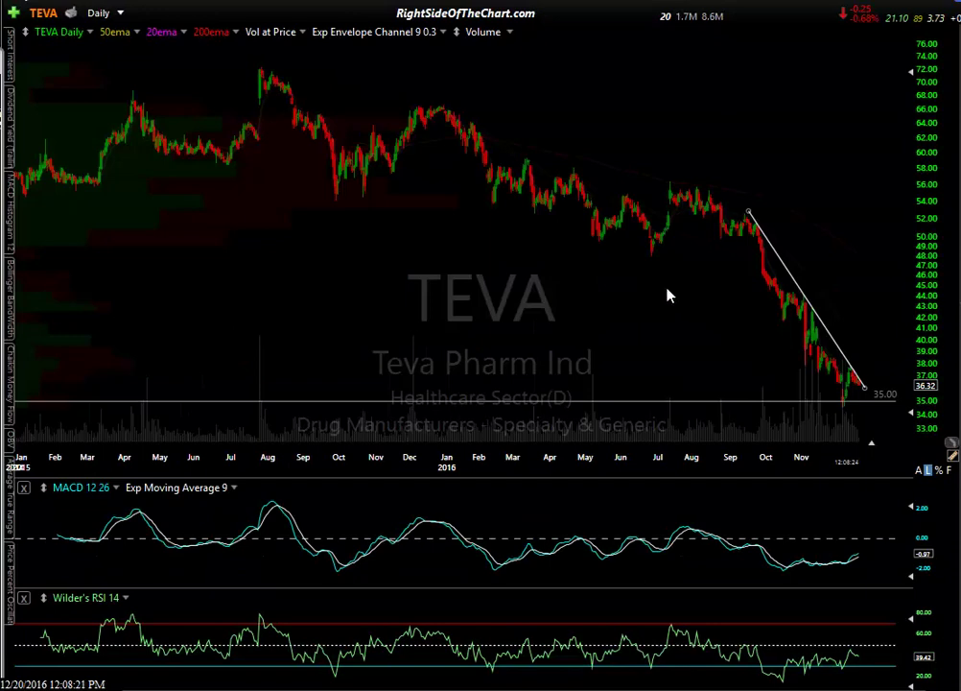
key(h)
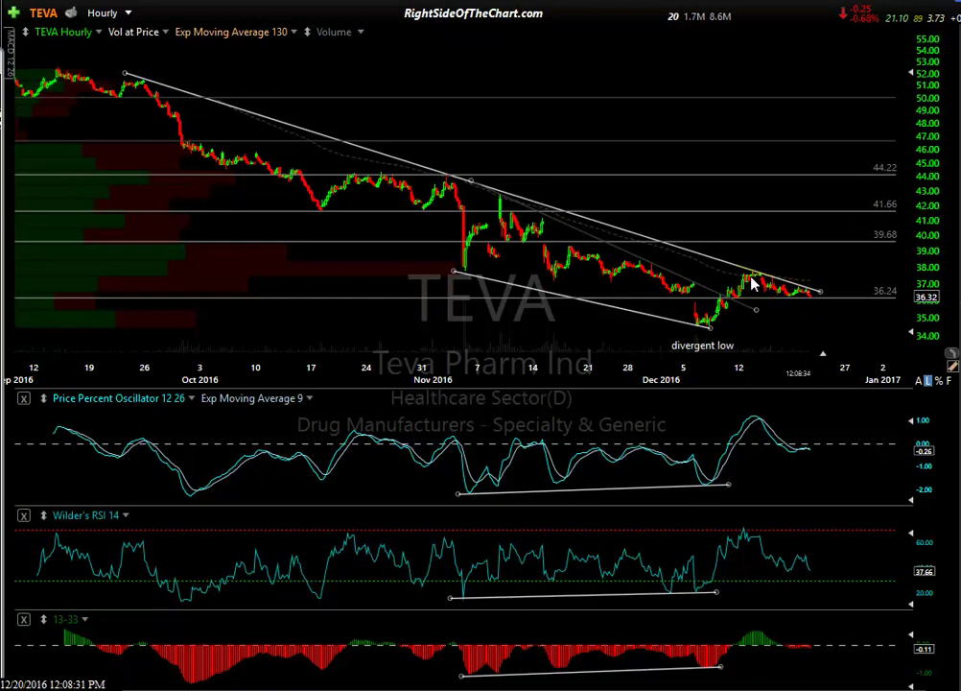
Highlight the 36.24 support in magenta and extend the falling wedge's upper and lower trend lines beyond the latest candles.
mouse_move(762, 283)
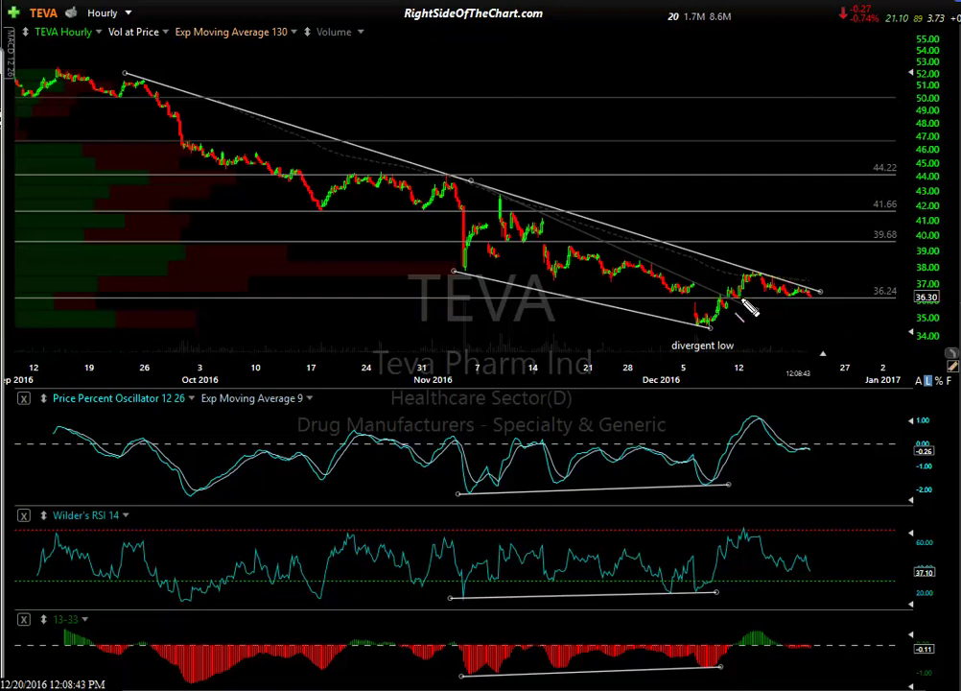
drag(734, 296, 815, 295)
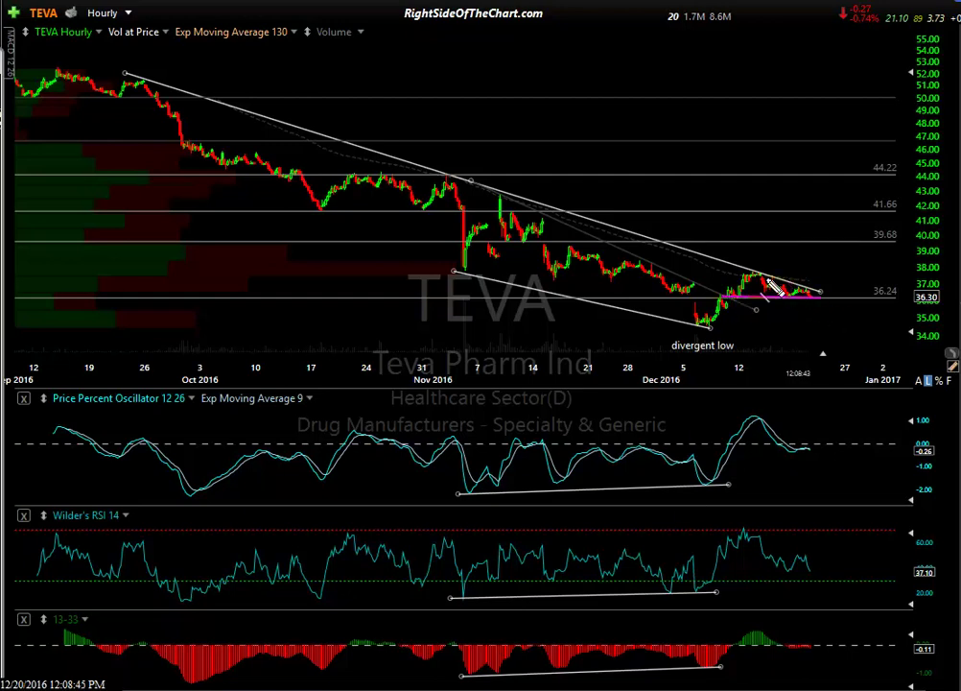
drag(737, 263, 820, 289)
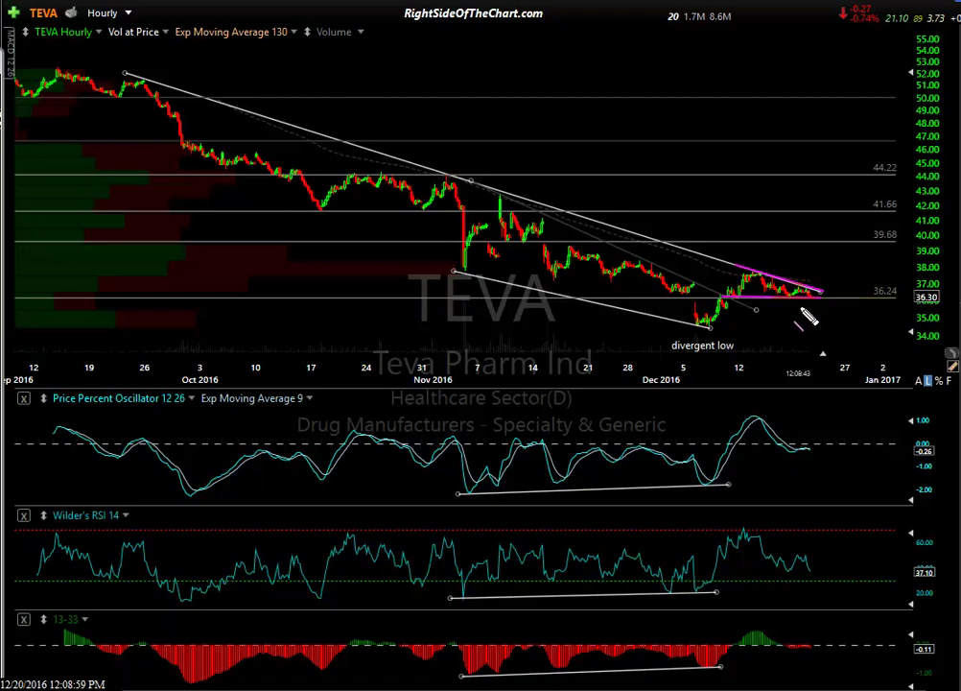
mouse_move(737, 335)
mouse_down()
mouse_move(708, 329)
mouse_move(801, 350)
mouse_up()
drag(822, 292, 897, 317)
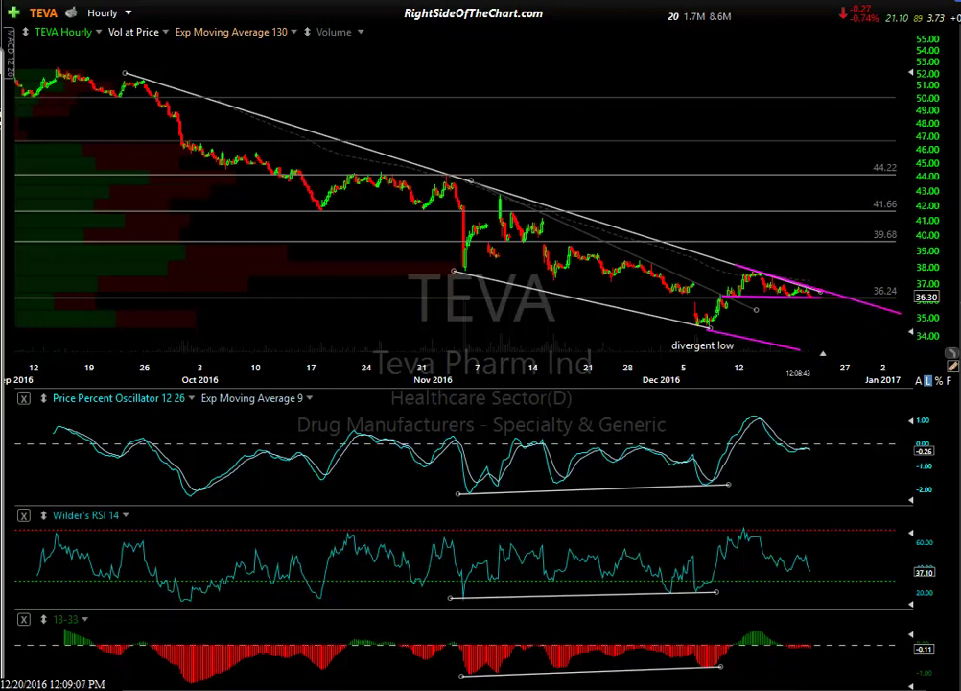
Sketch a V-shaped dip below 36.24 and rebound, and circle in red where it meets the extended upper trend line.
mouse_move(822, 304)
mouse_down()
mouse_move(831, 326)
mouse_move(854, 300)
mouse_up()
drag(850, 288, 848, 290)
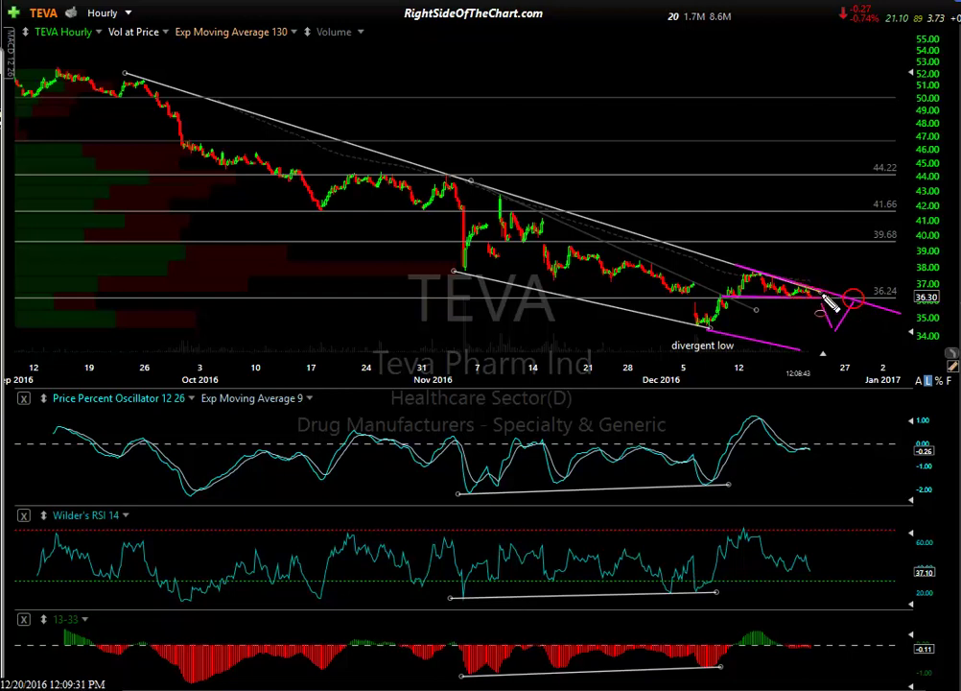
Circle in red the latest candles at the upper trend line and the divergent low, and mark the targets from 44.22 to 39.68.
drag(816, 288, 817, 285)
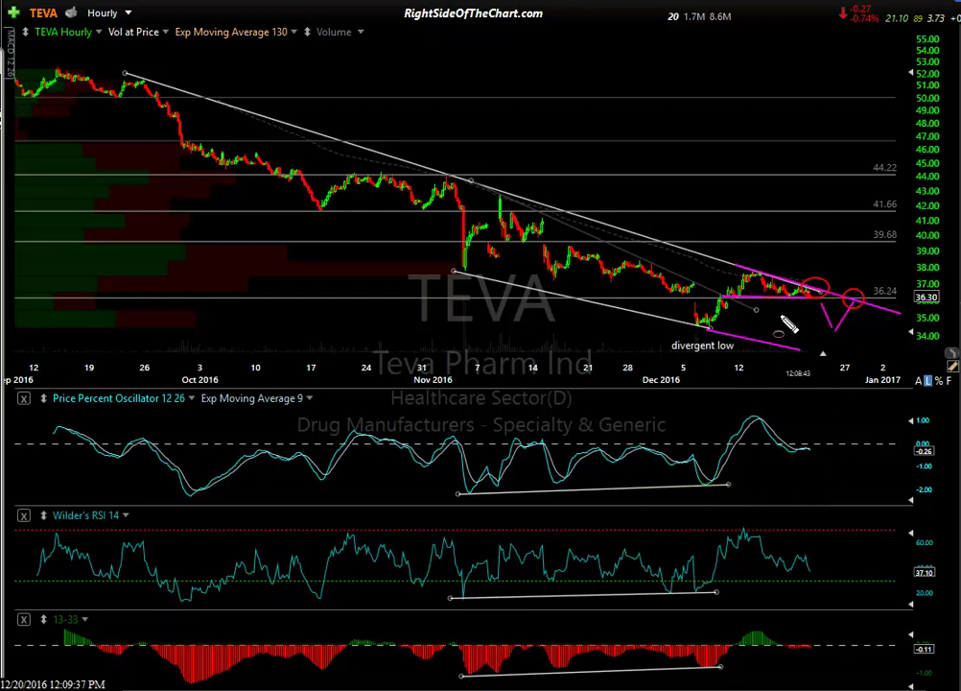
drag(710, 327, 715, 330)
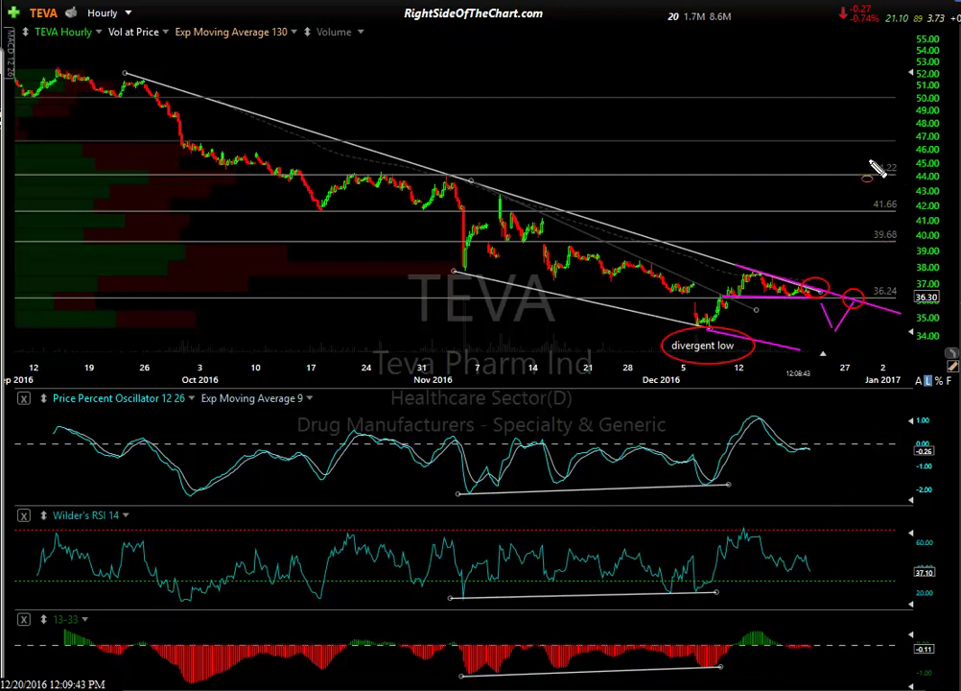
drag(871, 173, 873, 239)
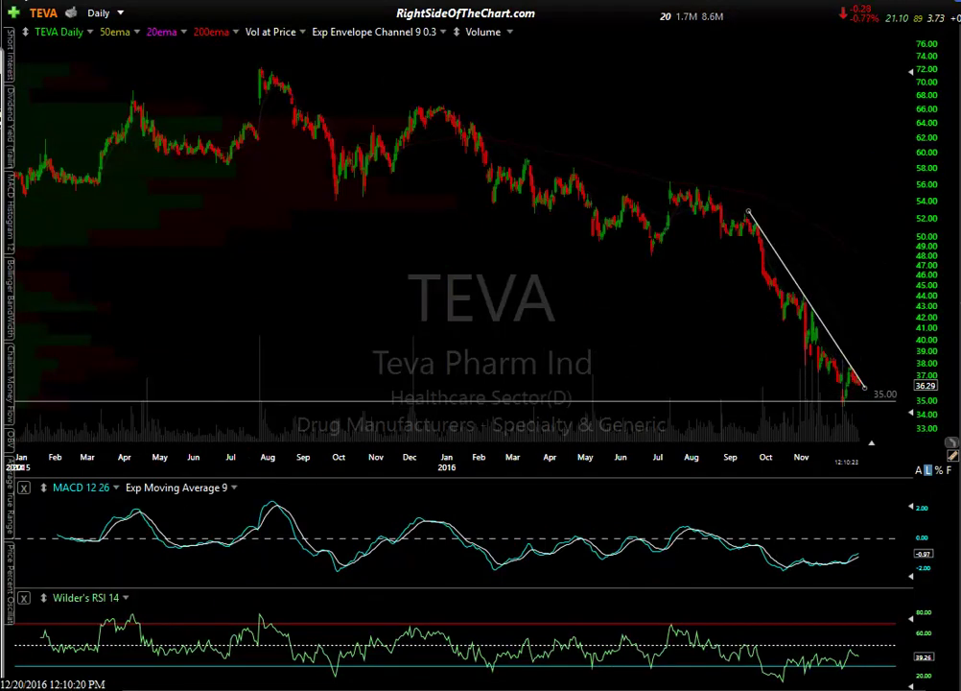
Switch the TEVA chart to the weekly time frame and mark the 35.00 support at the 2011 low and the latest low.
key(ctrl+Tab)
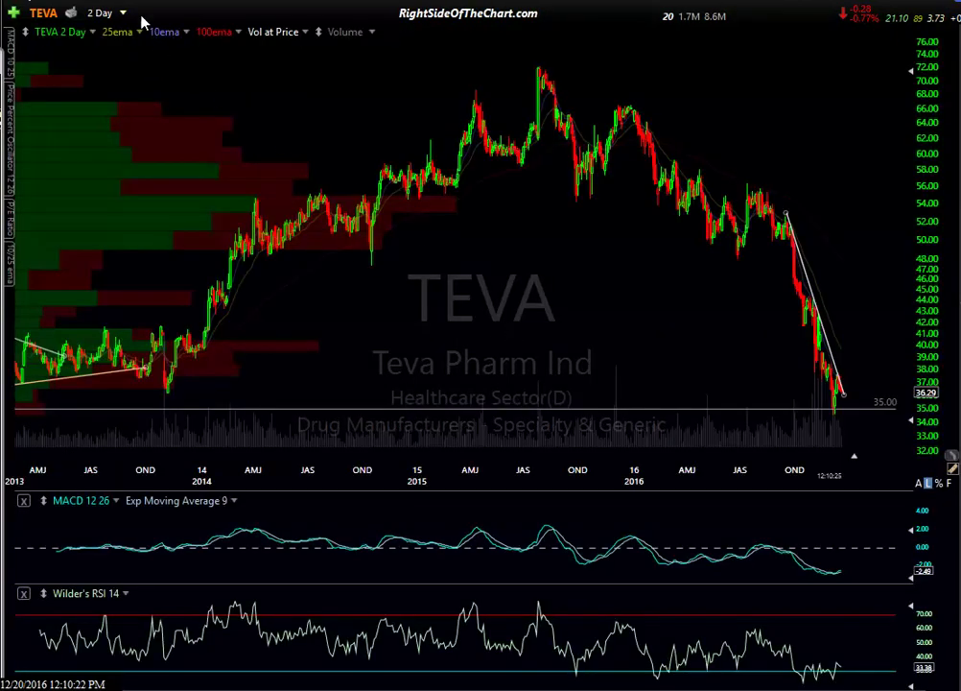
key(ctrl+Tab)
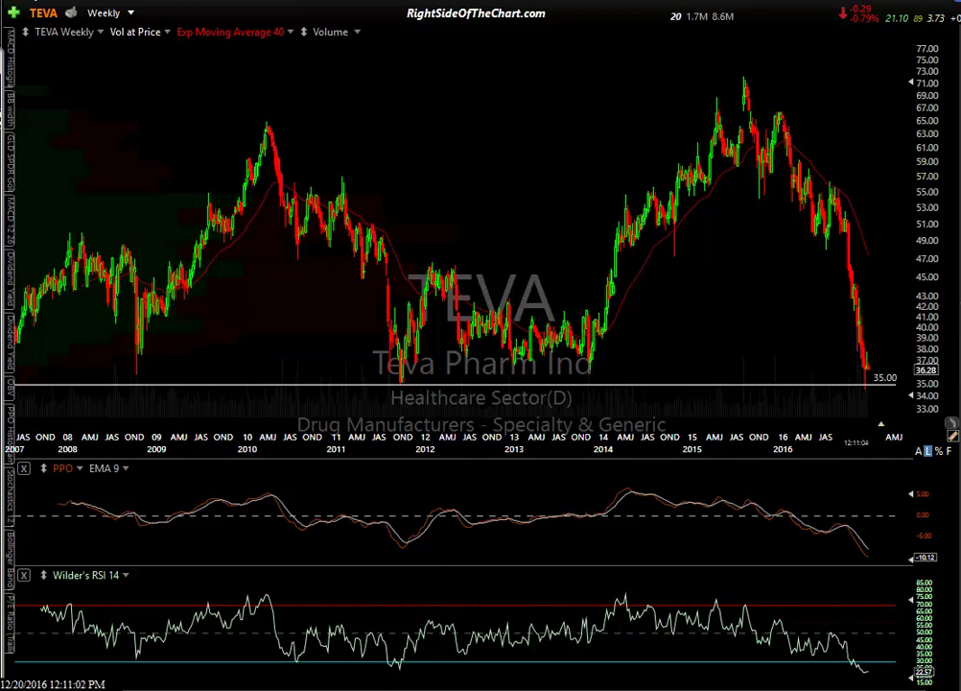
drag(396, 389, 414, 388)
mouse_move(886, 389)
mouse_down()
mouse_move(879, 382)
mouse_move(901, 410)
mouse_move(888, 406)
mouse_up()
key(Escape)
Circle in red the oversold RSI dips of late 2011 and late 2016 on the TEVA weekly chart.
scroll(822, 372, up, 4)
scroll(823, 369, up, 3)
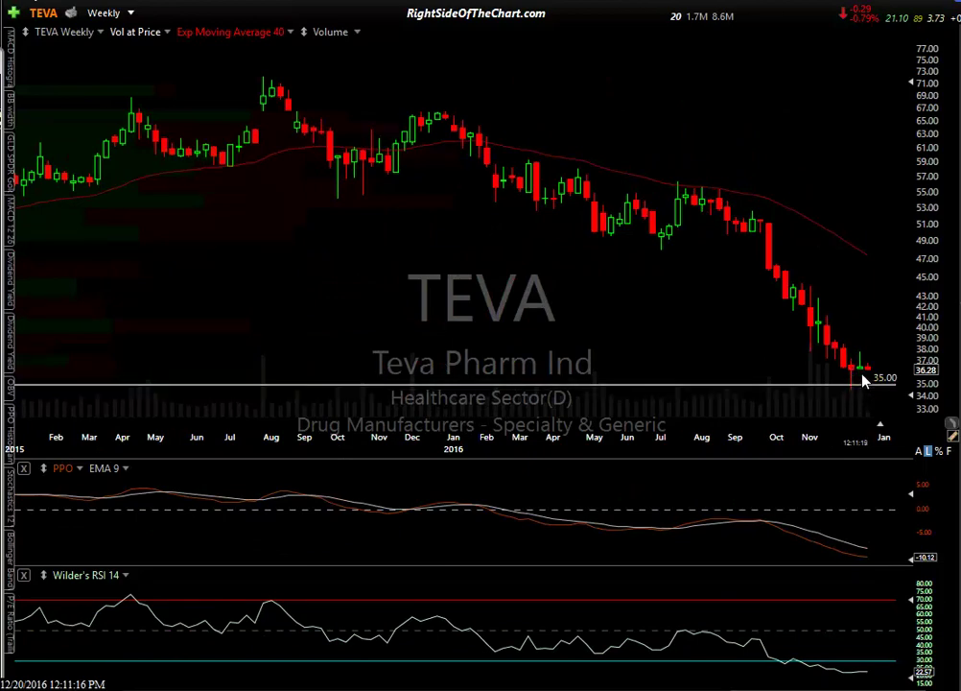
scroll(865, 376, down, 6)
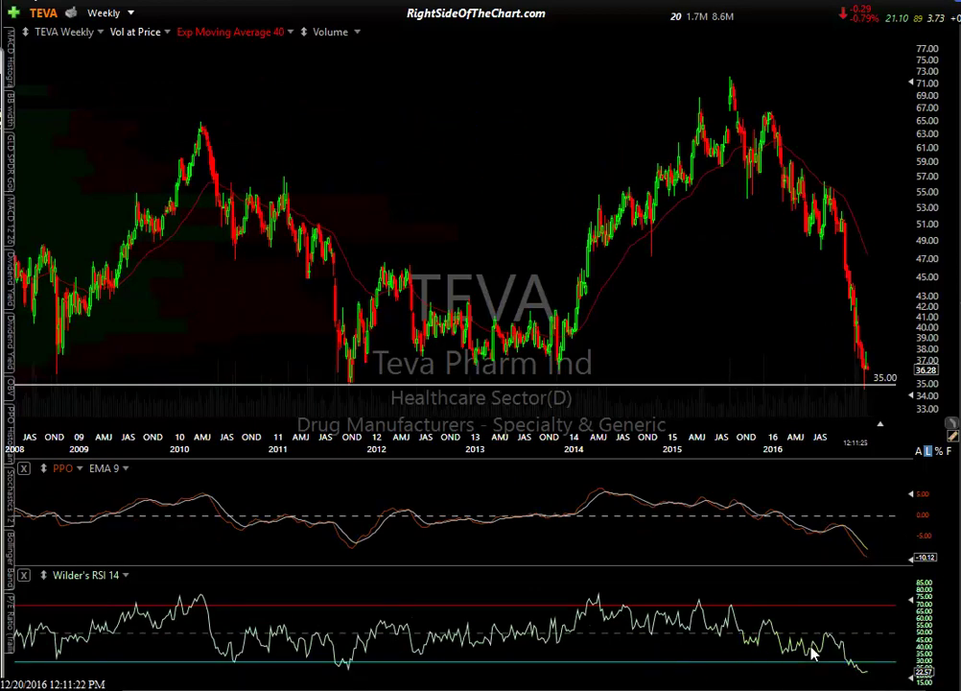
mouse_move(857, 669)
mouse_down()
mouse_move(871, 681)
mouse_move(859, 651)
mouse_up()
mouse_move(355, 664)
mouse_down()
mouse_move(338, 663)
mouse_move(351, 676)
mouse_up()
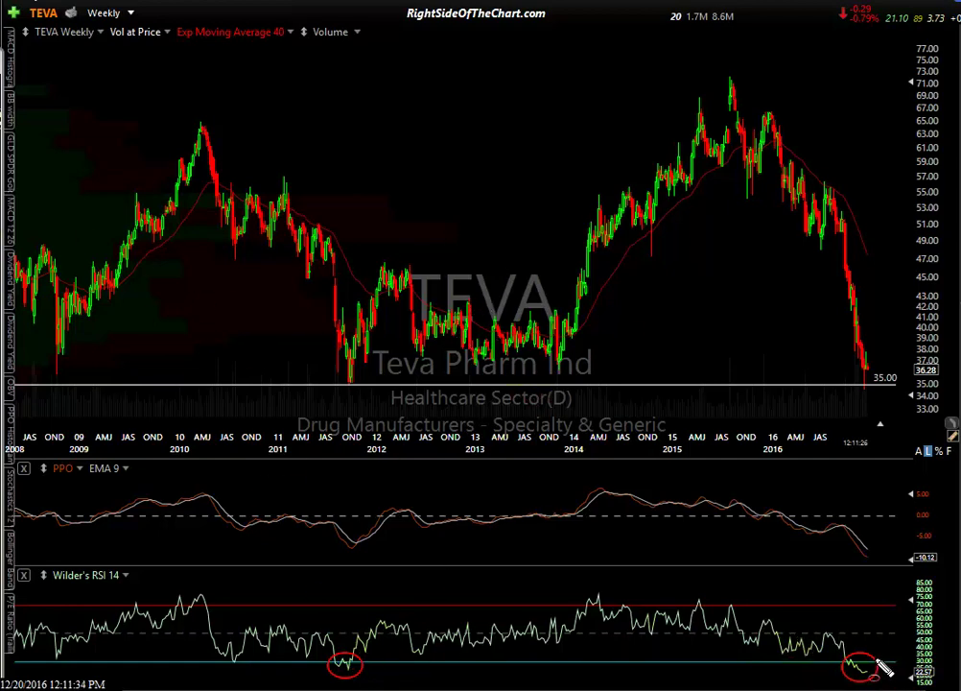
Circle the late 2011 price low at the 35.00 support and mark the rebound into 2012.
drag(331, 369, 357, 388)
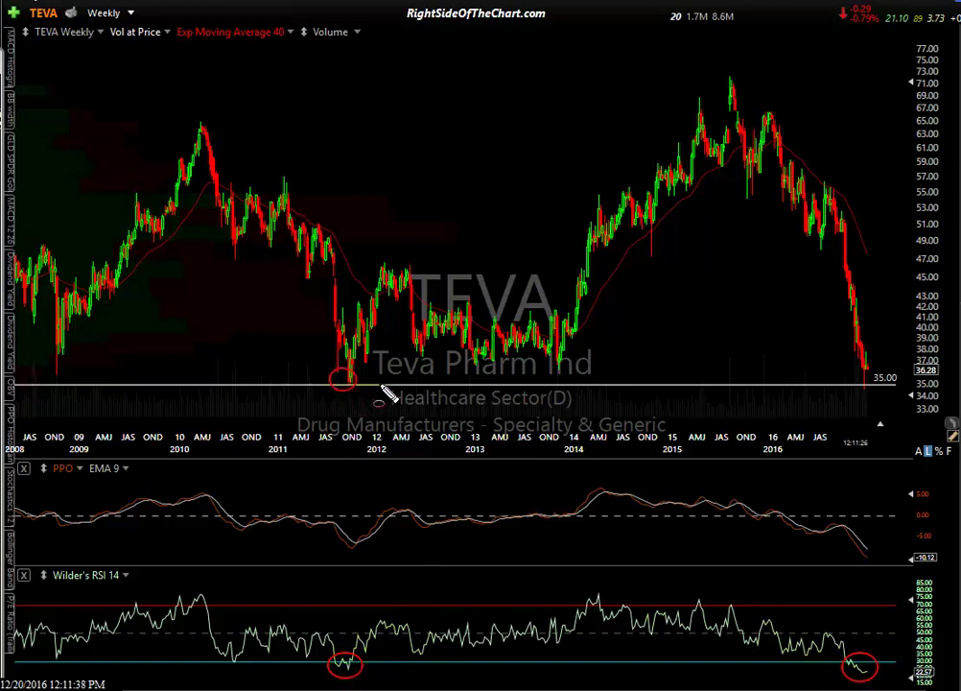
key(Escape)
drag(354, 386, 387, 268)
drag(373, 396, 378, 385)
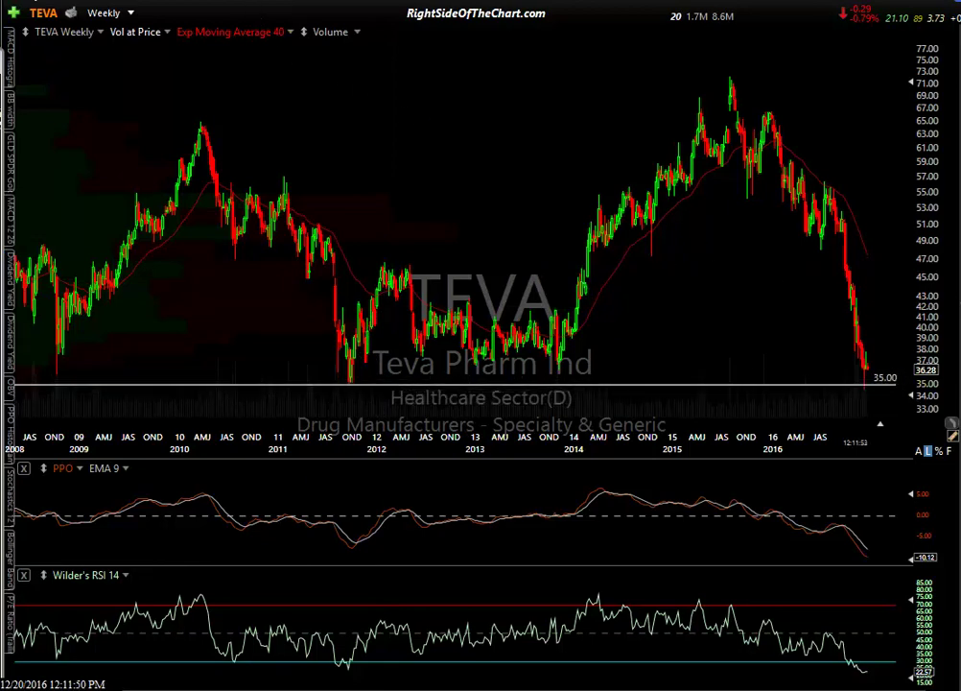
Switch to the daily time frame and change the chart symbol to WFM.
key(d)
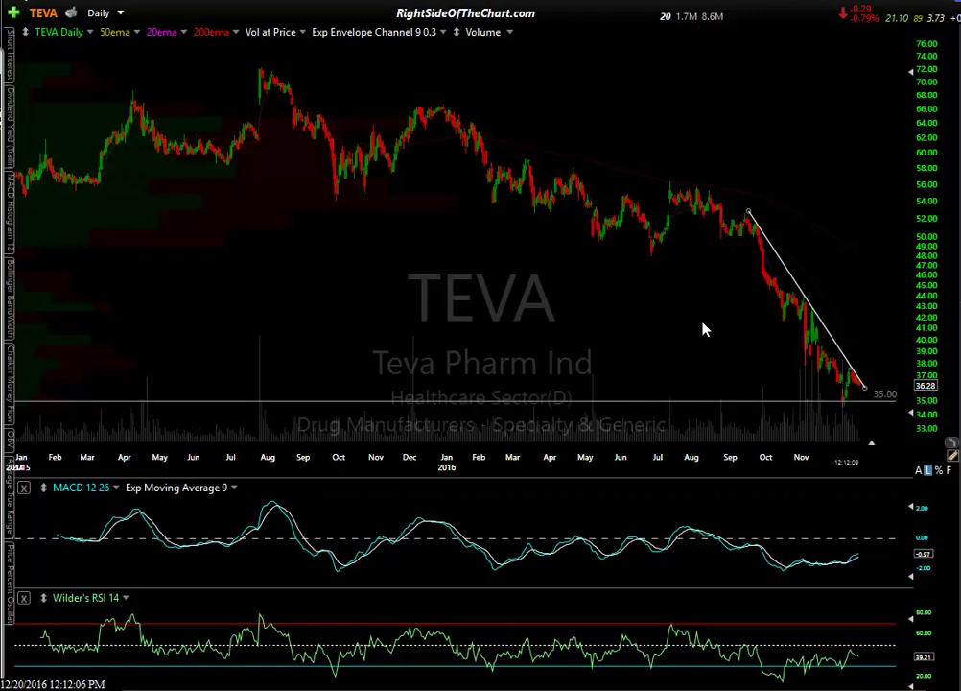
text(wfm)
key(Return)
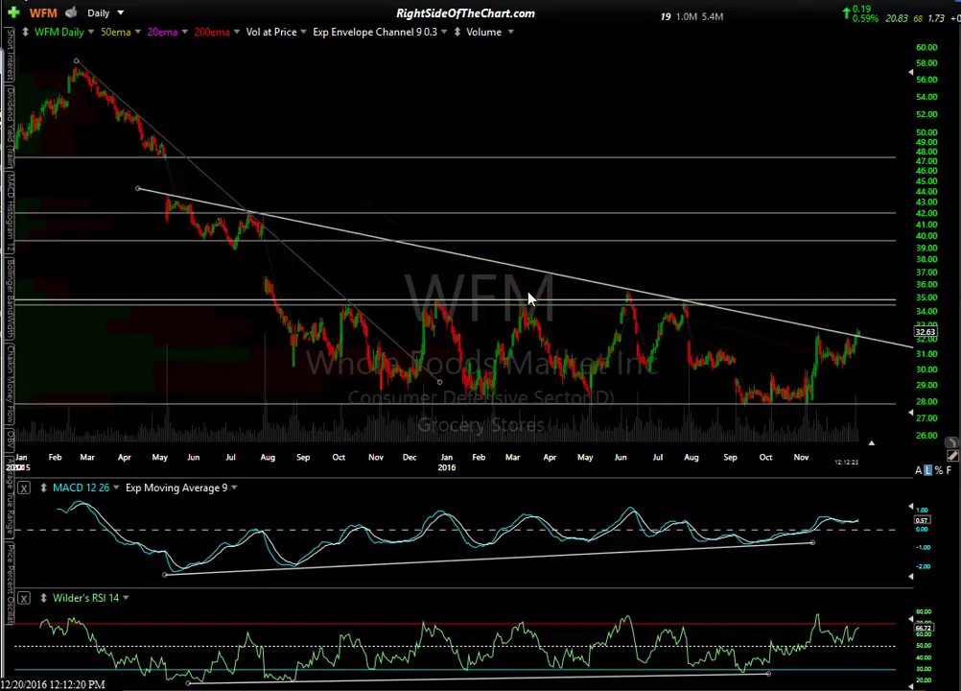
Examine WFM's recent candles and volume around the downtrend line, checking the data for 12/20/16 and 12/16/16.
scroll(861, 371, up, 2)
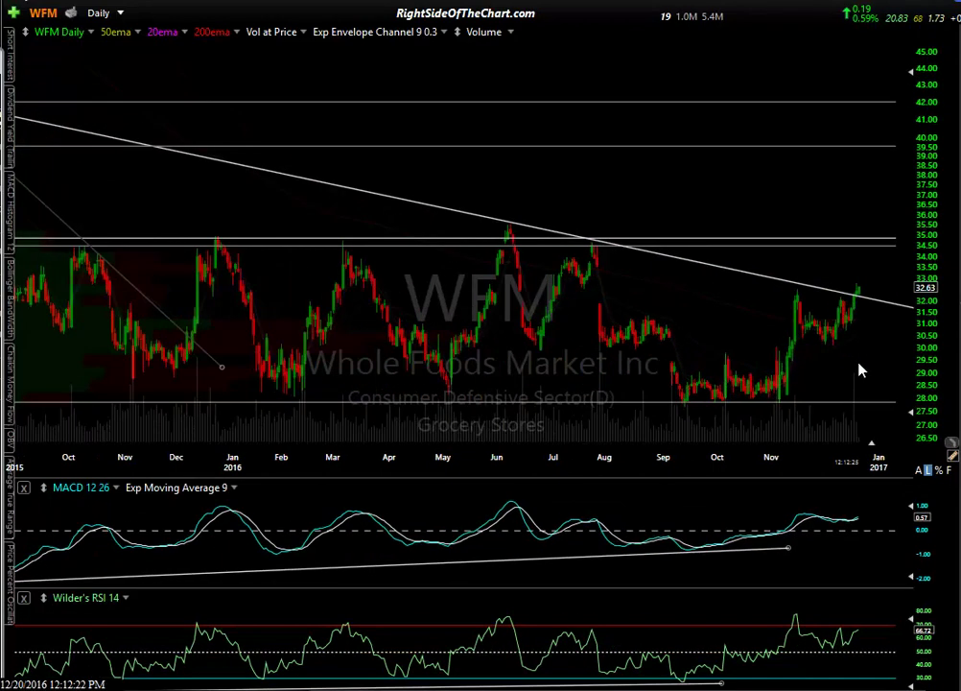
click(859, 362)
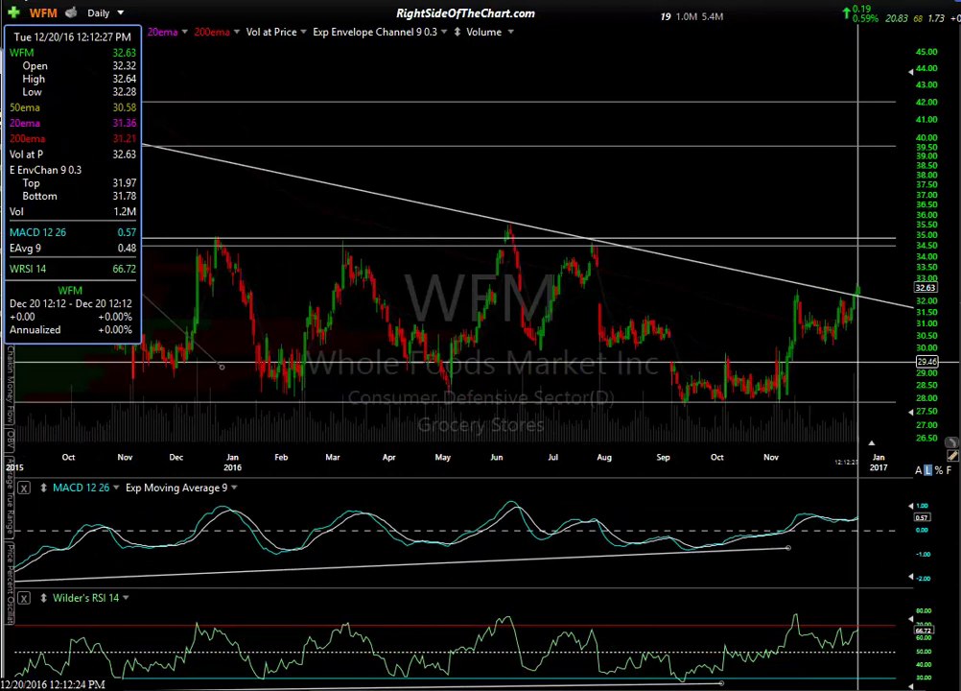
click(857, 366)
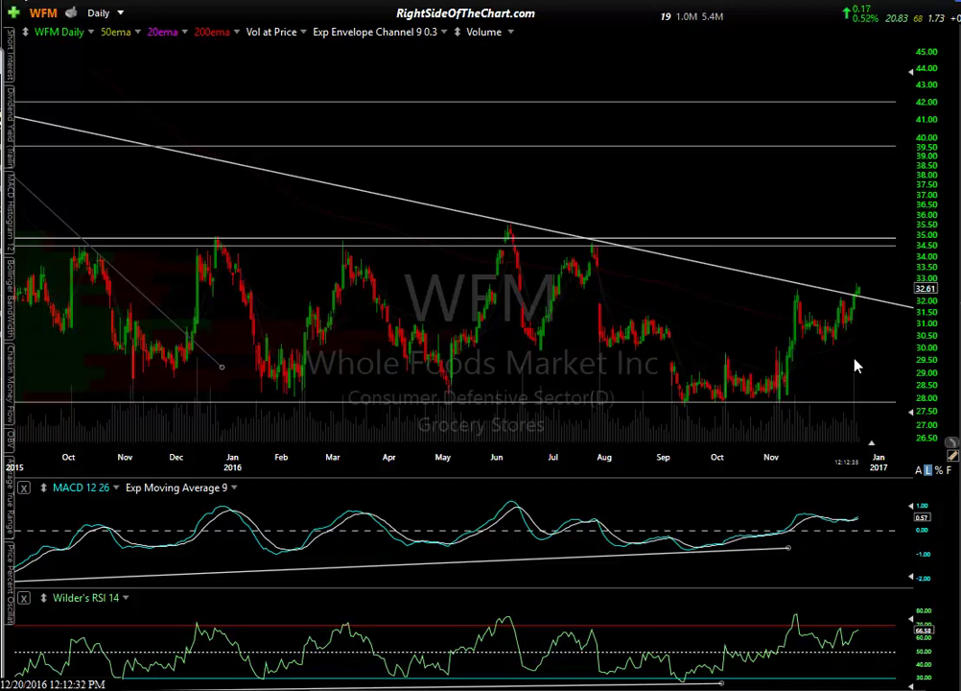
scroll(789, 352, down, 3)
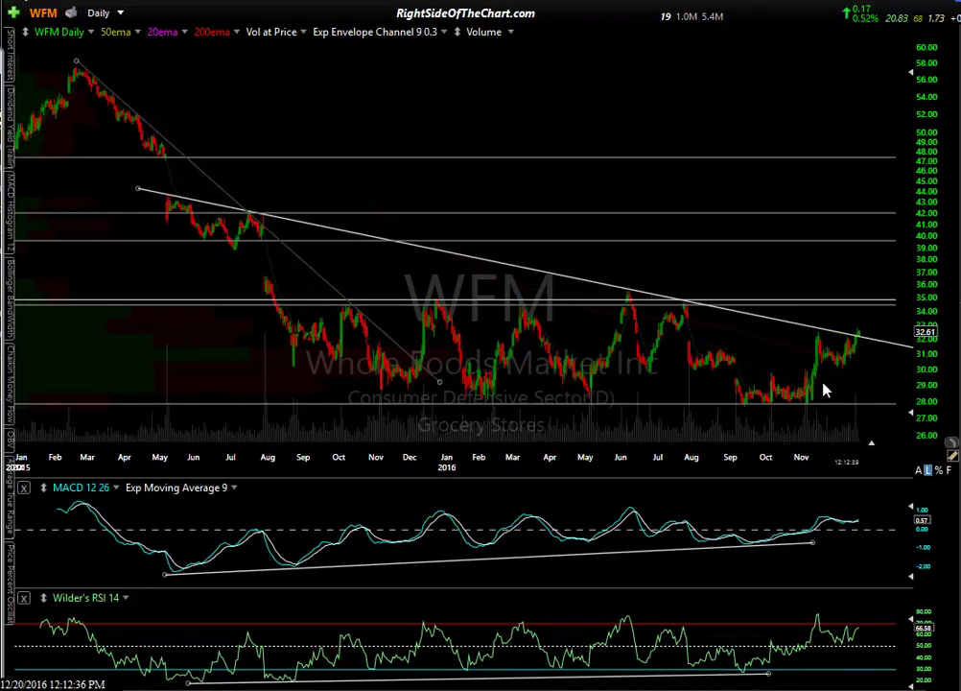
scroll(825, 384, up, 5)
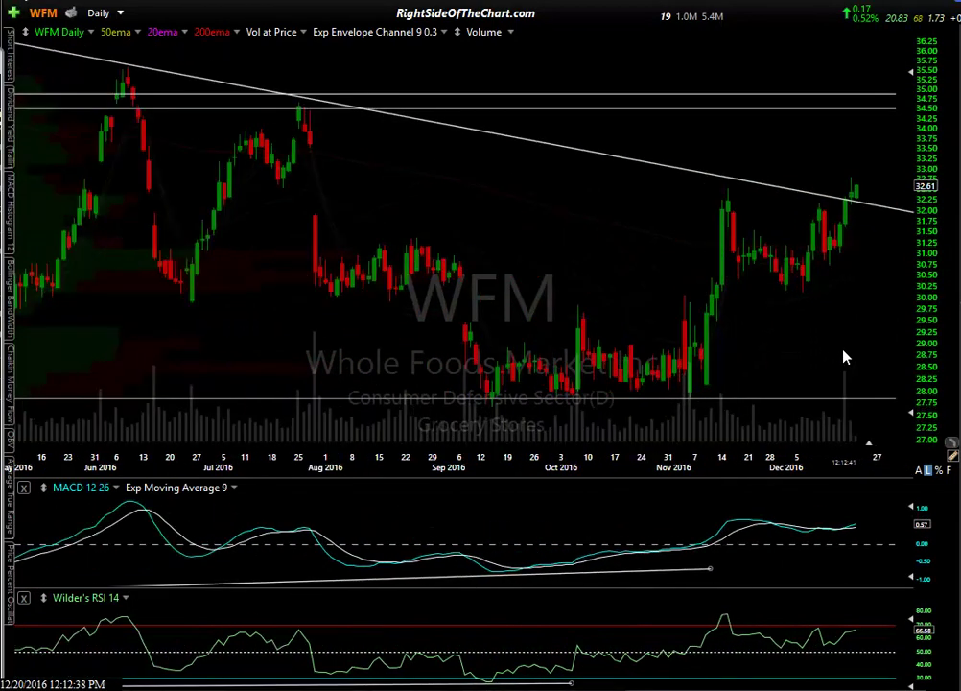
click(841, 348)
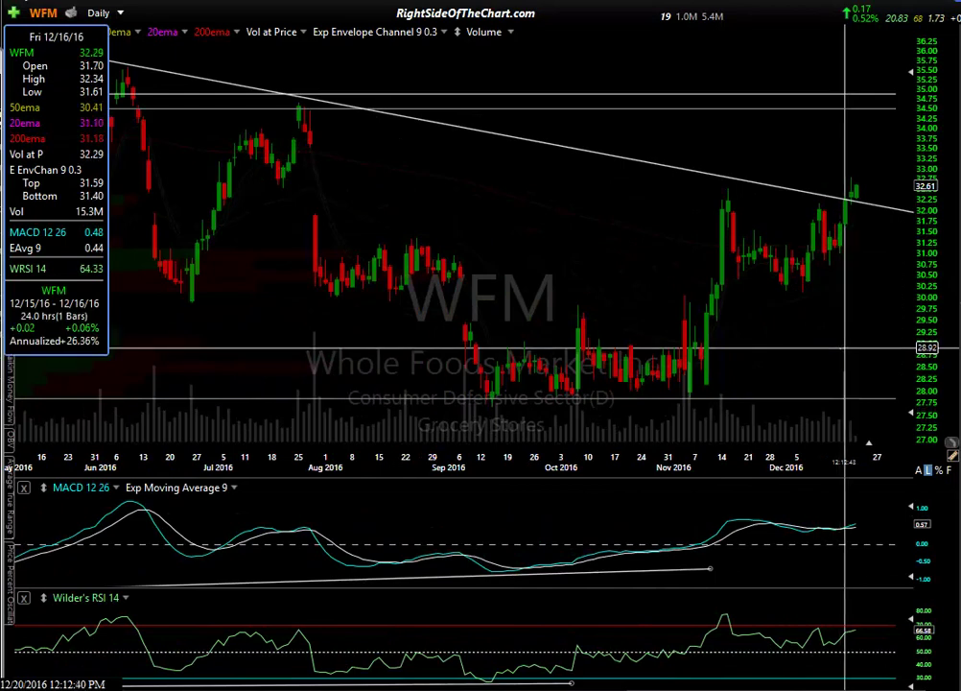
click(845, 347)
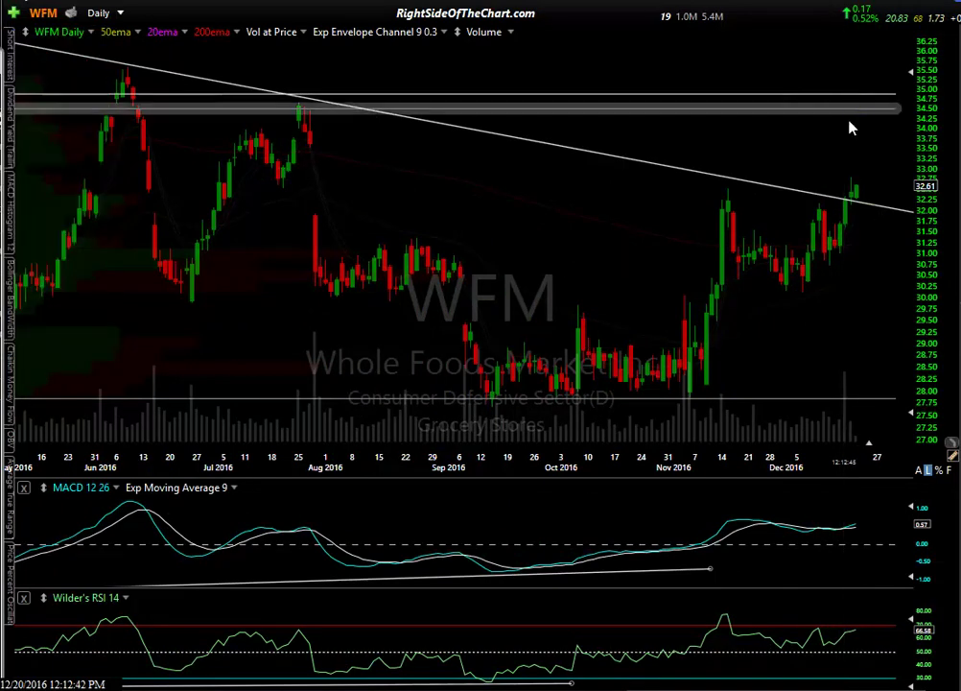
scroll(837, 264, down, 5)
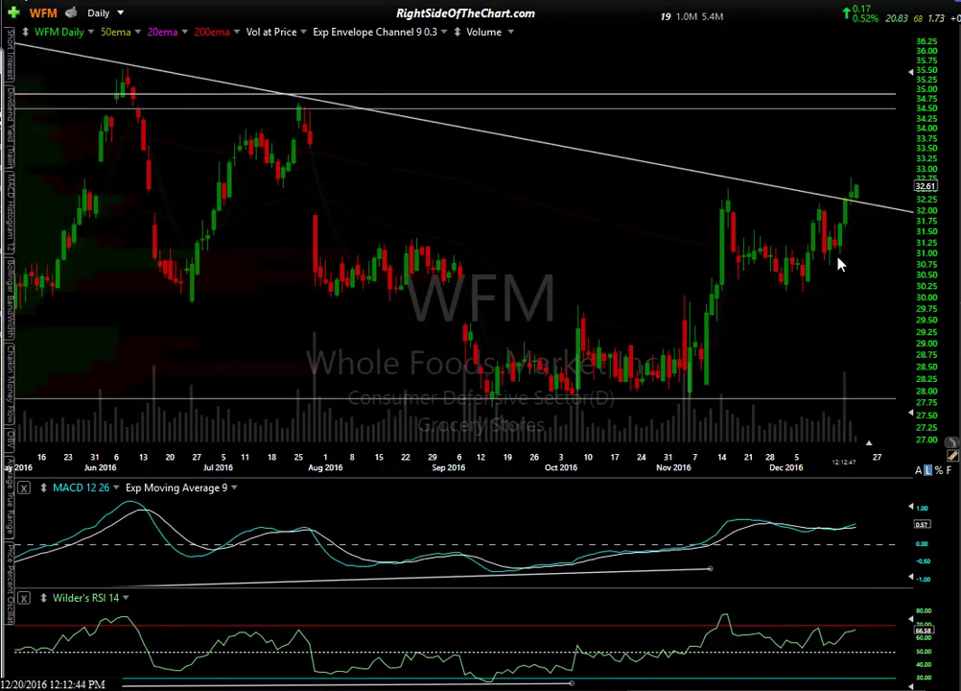
scroll(854, 326, up, 5)
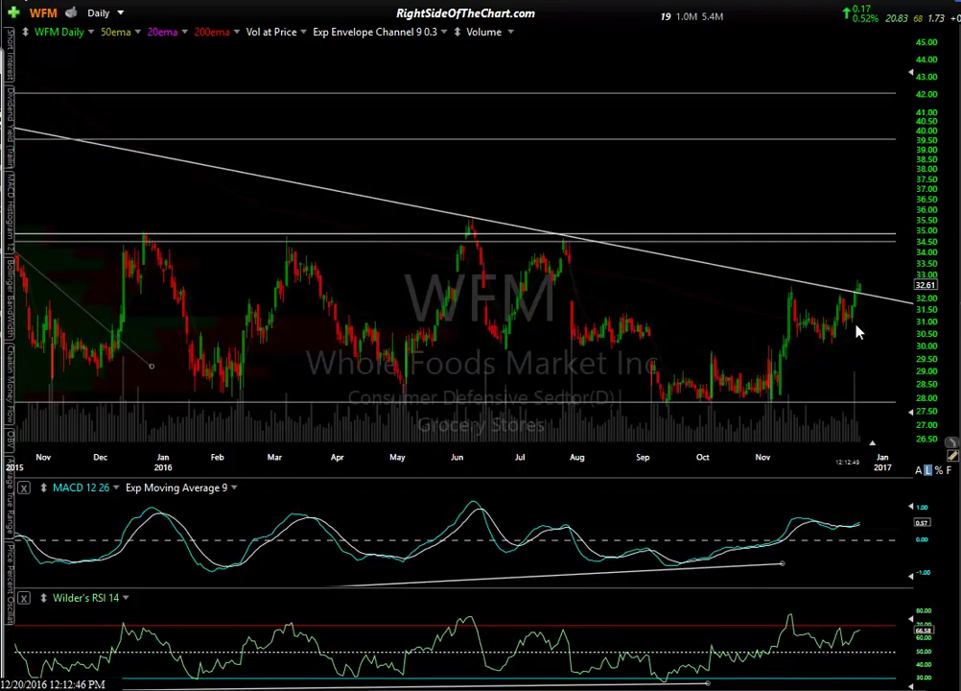
scroll(852, 240, up, 1)
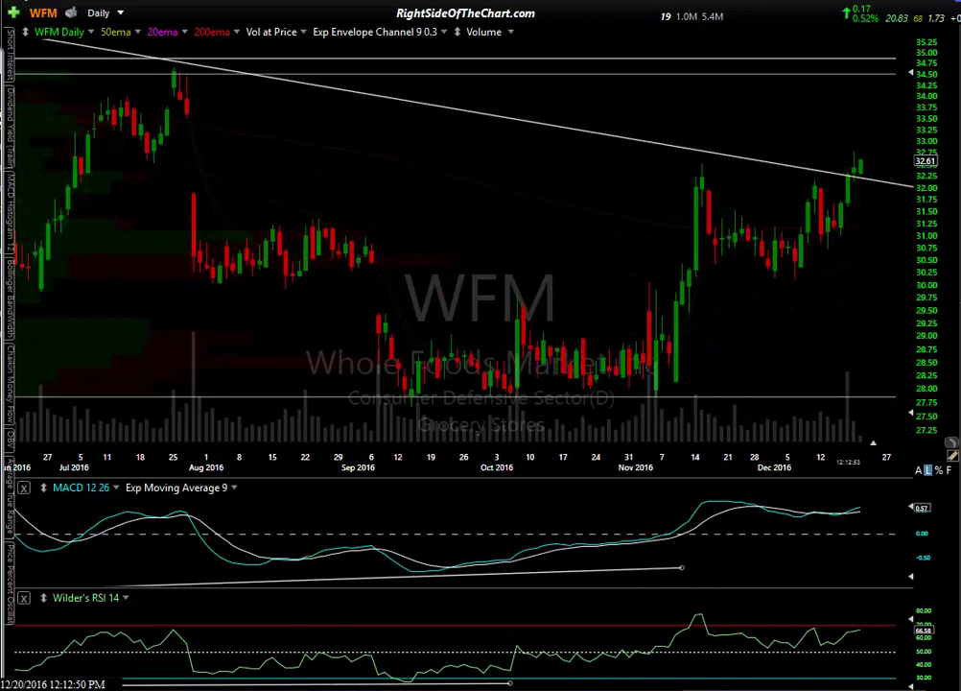
Draw descending divergence lines above the MACD and RSI peaks from November 2016 to the latest bar.
scroll(835, 637, down, 5)
scroll(837, 637, up, 2)
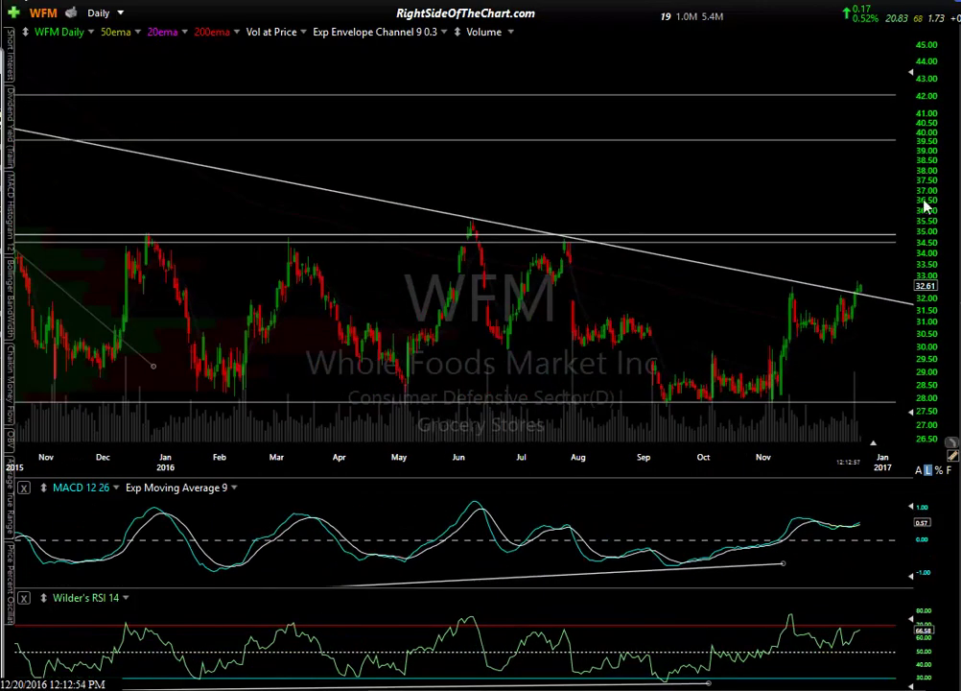
drag(865, 519, 787, 512)
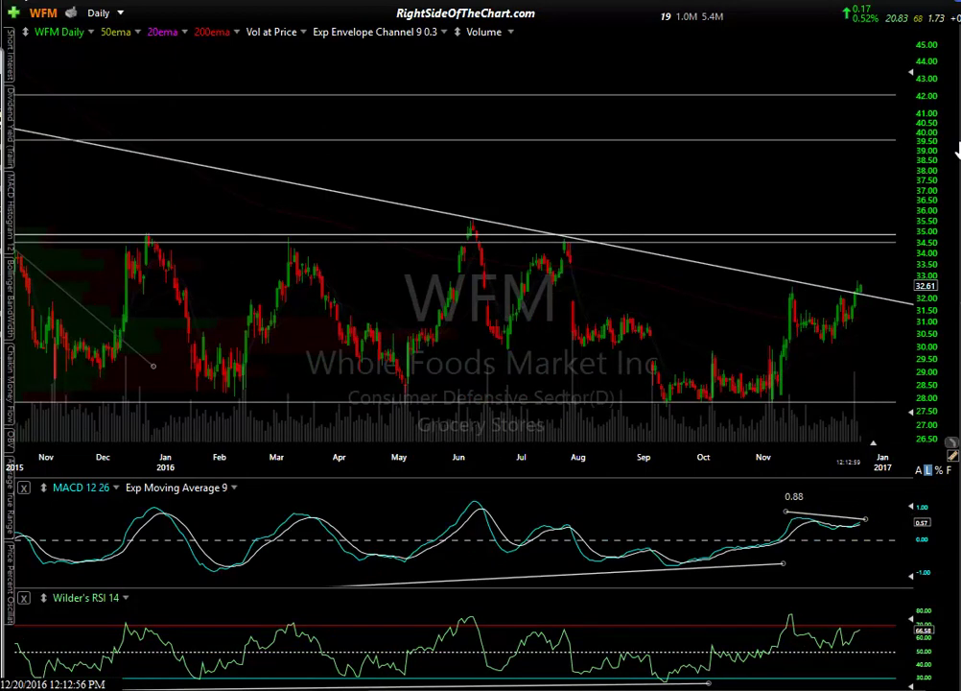
drag(863, 623, 789, 612)
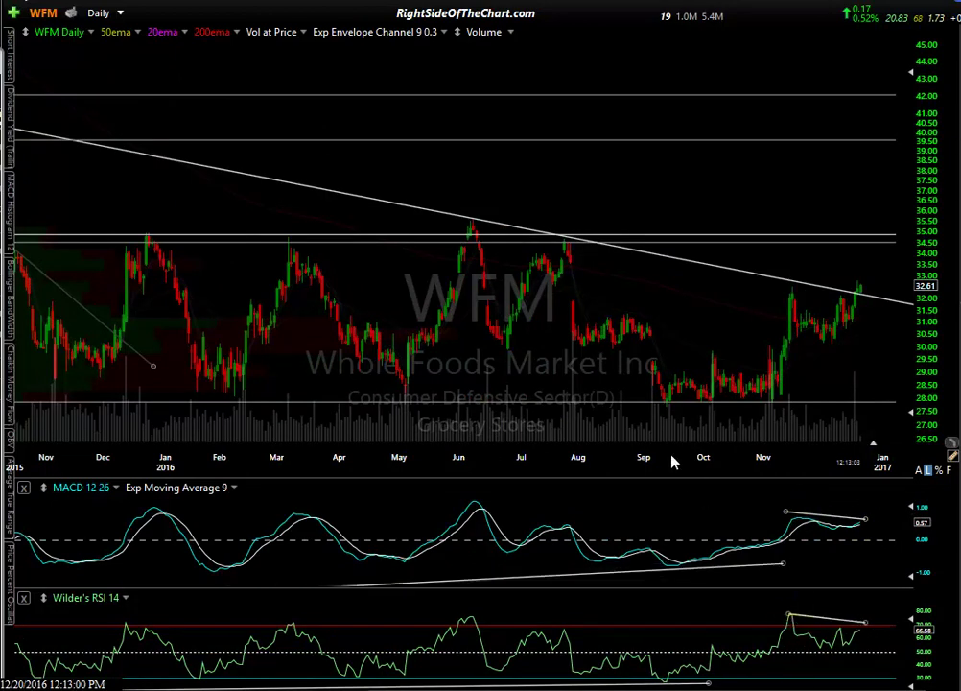
Shade WFM's sideways trading range between about 28 and 35 from August 2015 to the latest candles.
scroll(672, 461, down, 4)
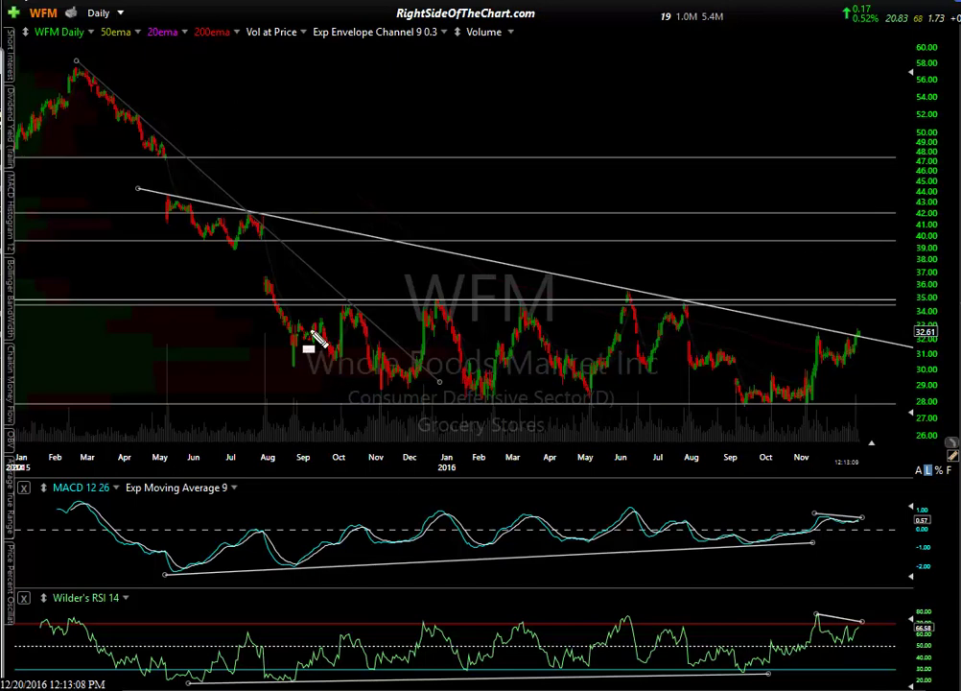
mouse_move(256, 294)
mouse_down()
mouse_move(261, 306)
mouse_move(869, 437)
mouse_move(900, 415)
mouse_up()
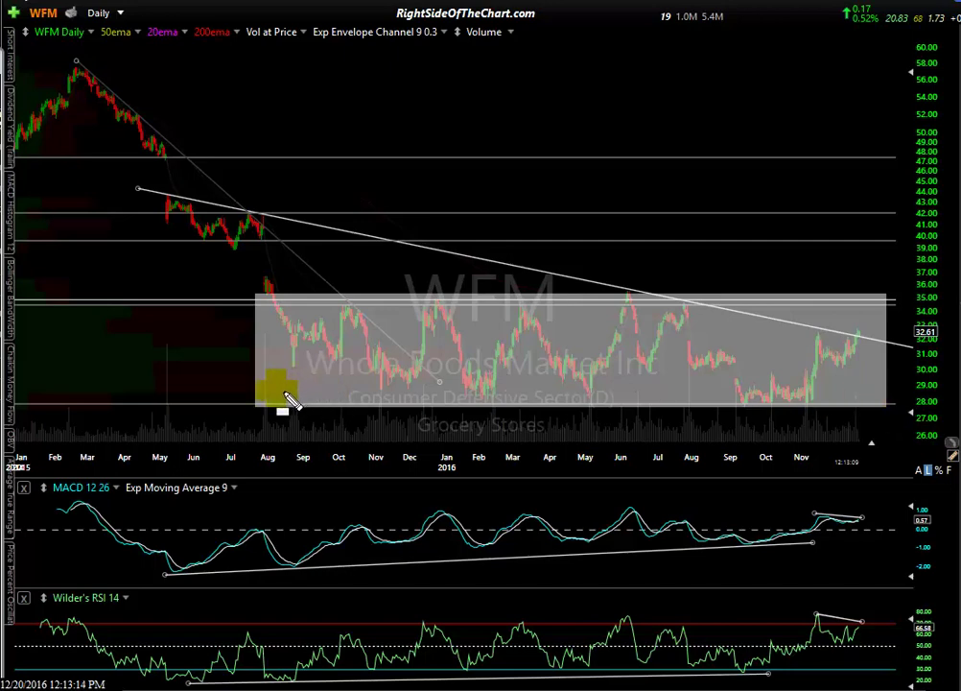
click(804, 361)
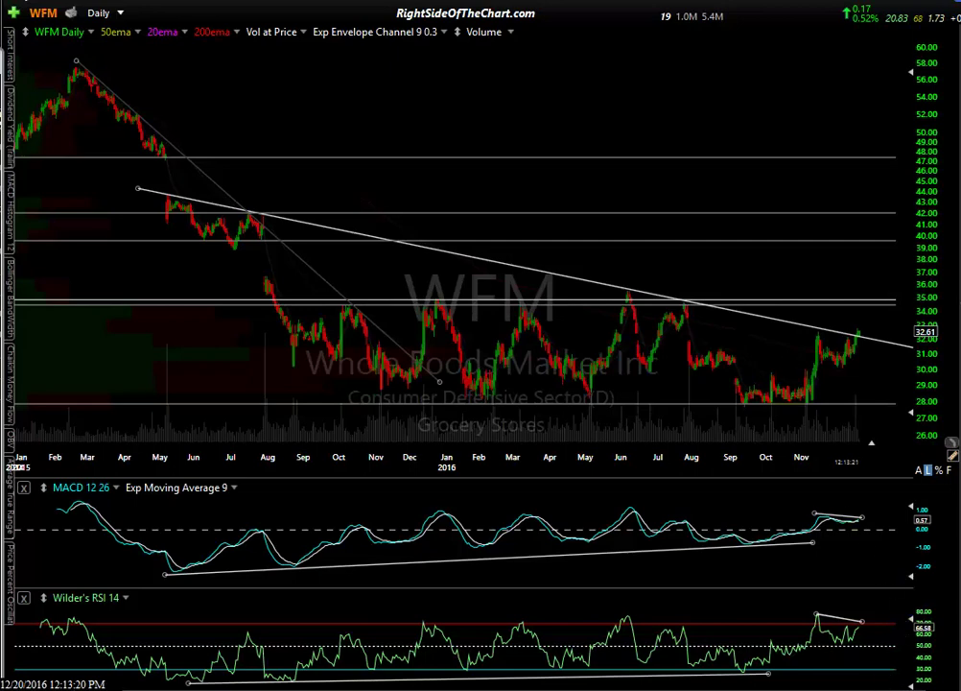
Circle the latest candles at the trend line and sketch a rise to 34.50, a pullback to the line and a rally to about 40.
drag(845, 322, 878, 348)
drag(857, 333, 868, 304)
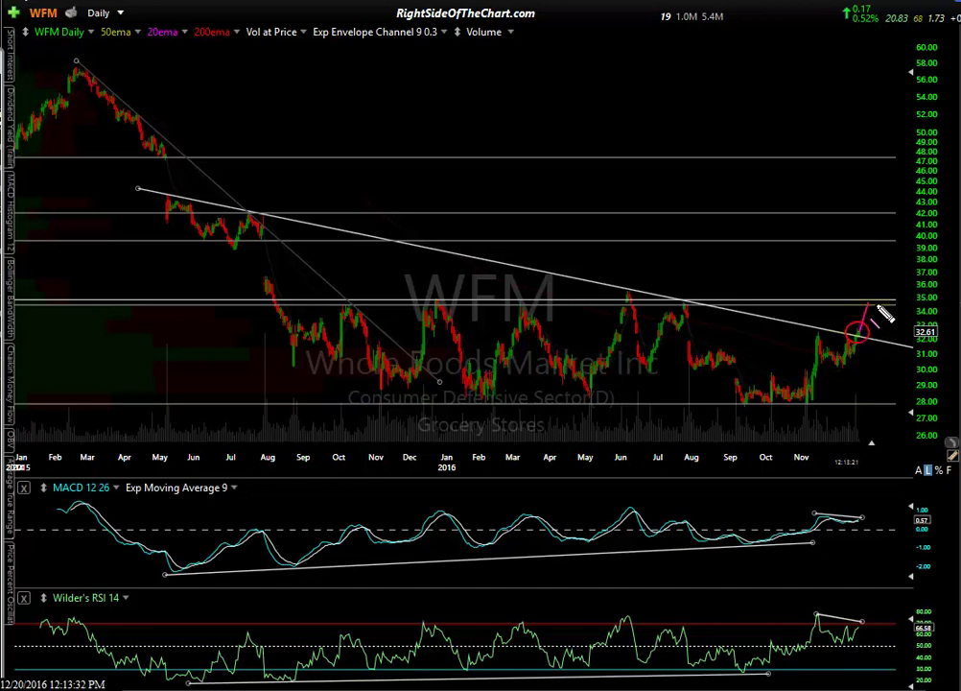
mouse_move(884, 316)
mouse_down()
mouse_move(902, 348)
mouse_move(919, 232)
mouse_up()
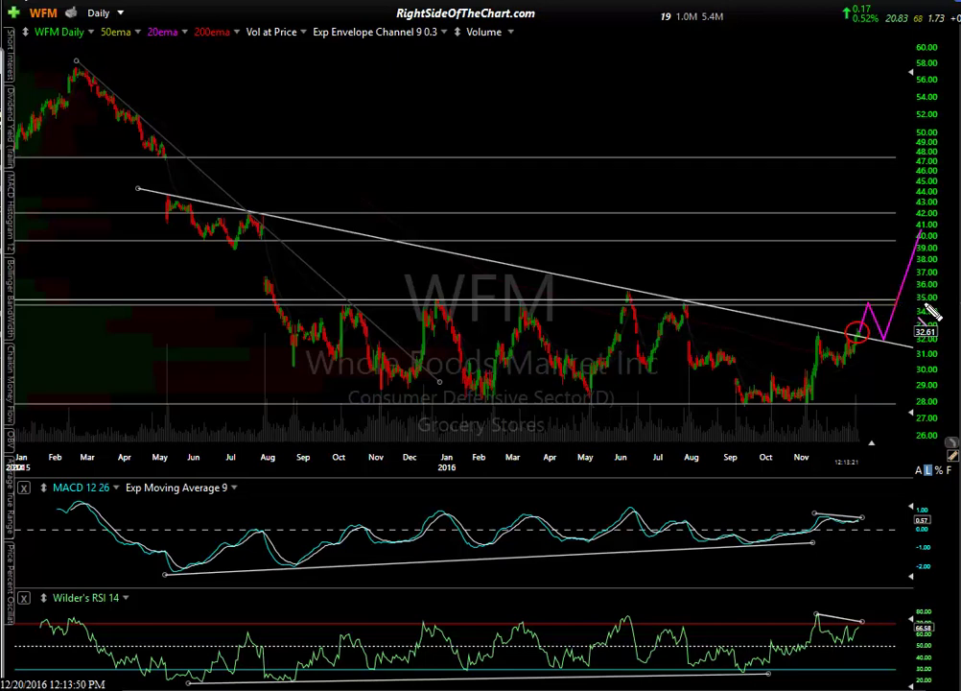
Draw a magenta line across the 2015 summer price gap, from about 39.50 to 36, and clear the temporary drawings.
drag(223, 240, 272, 284)
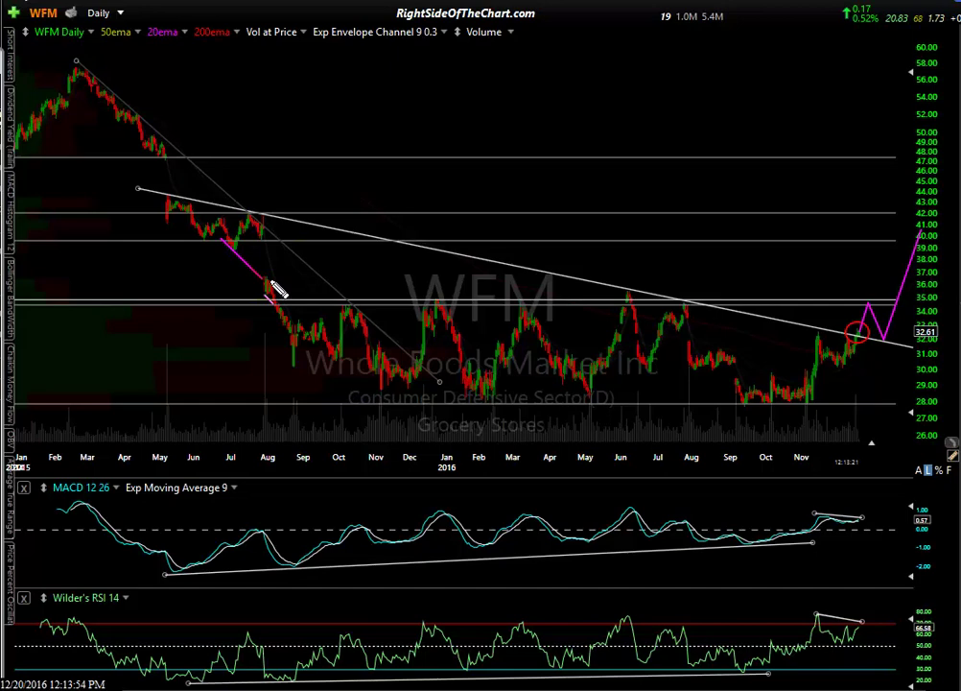
key(Escape)
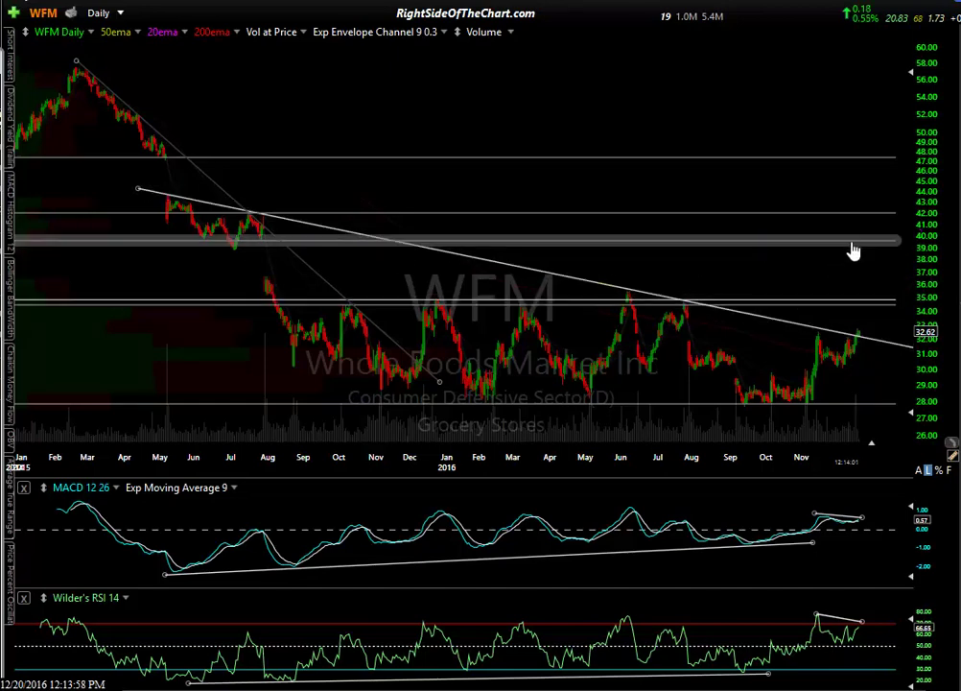
Switch the WFM chart to the weekly time frame and extend the visible history back to 2007.
mouse_move(853, 249)
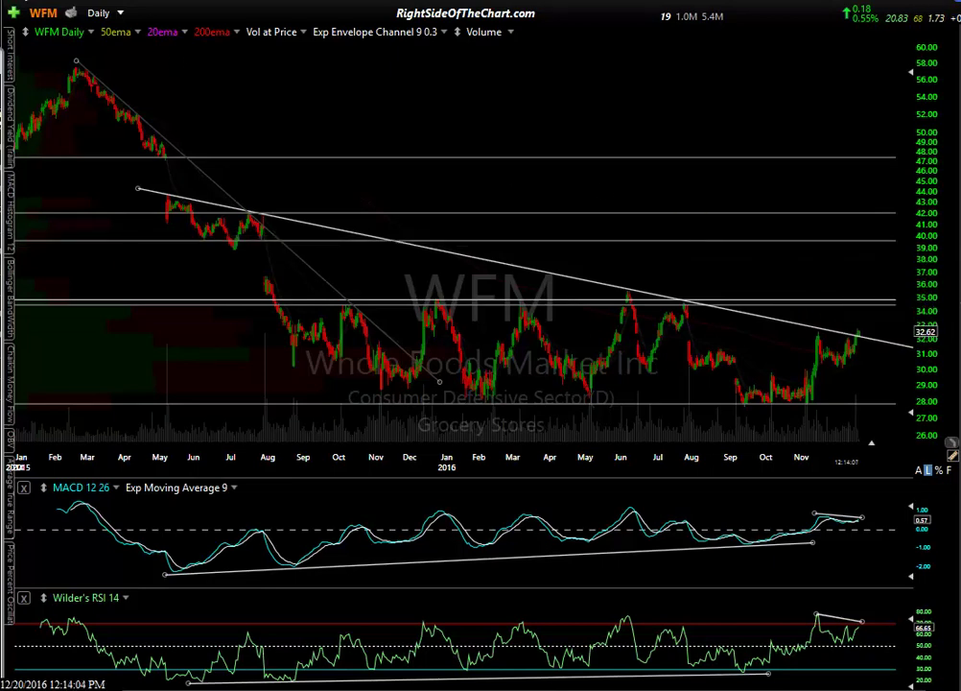
key(w)
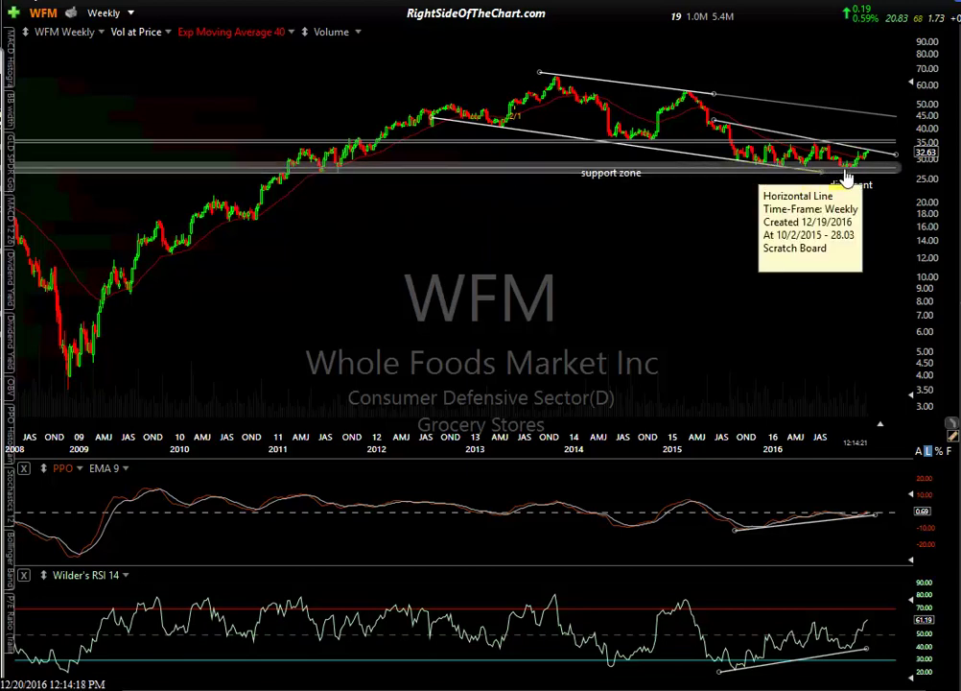
scroll(784, 256, down, 1)
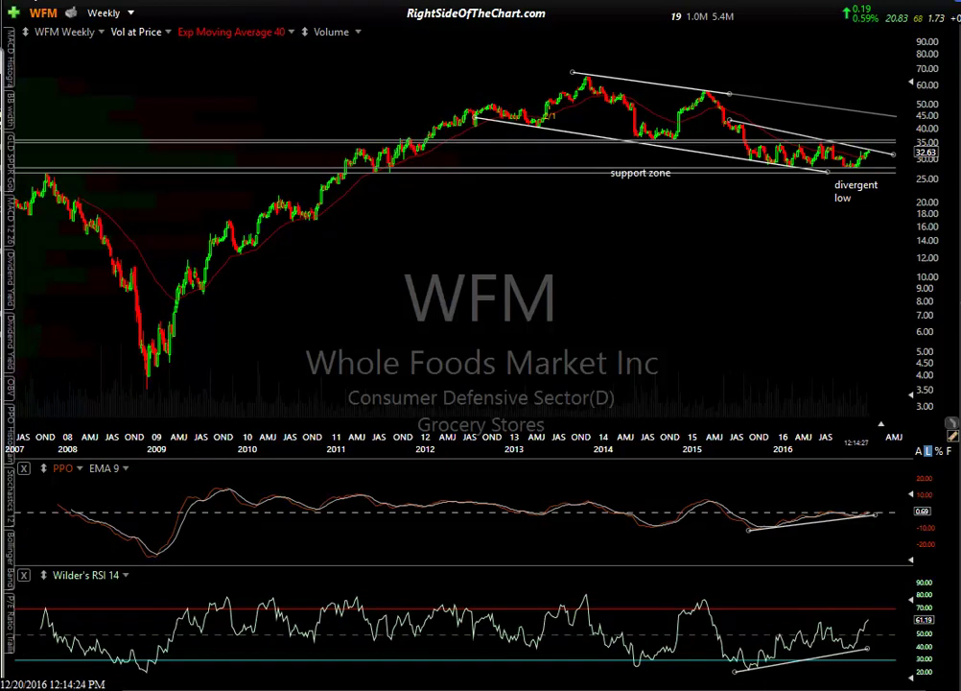
Return the chart to the daily time frame and load the symbol FCEL.
key(d)
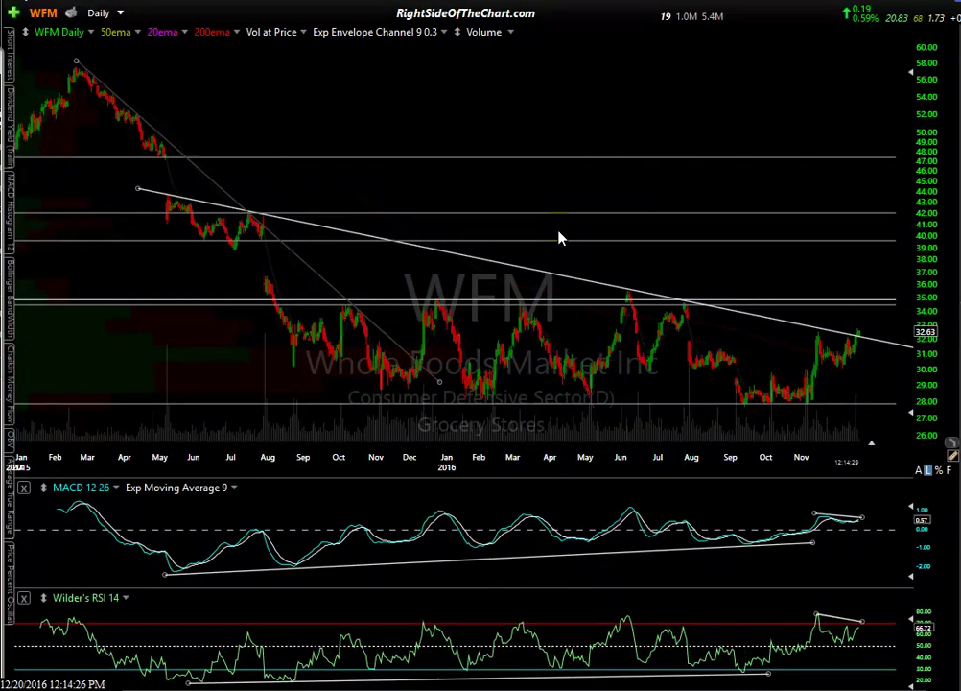
text(fcel)
key(Return)
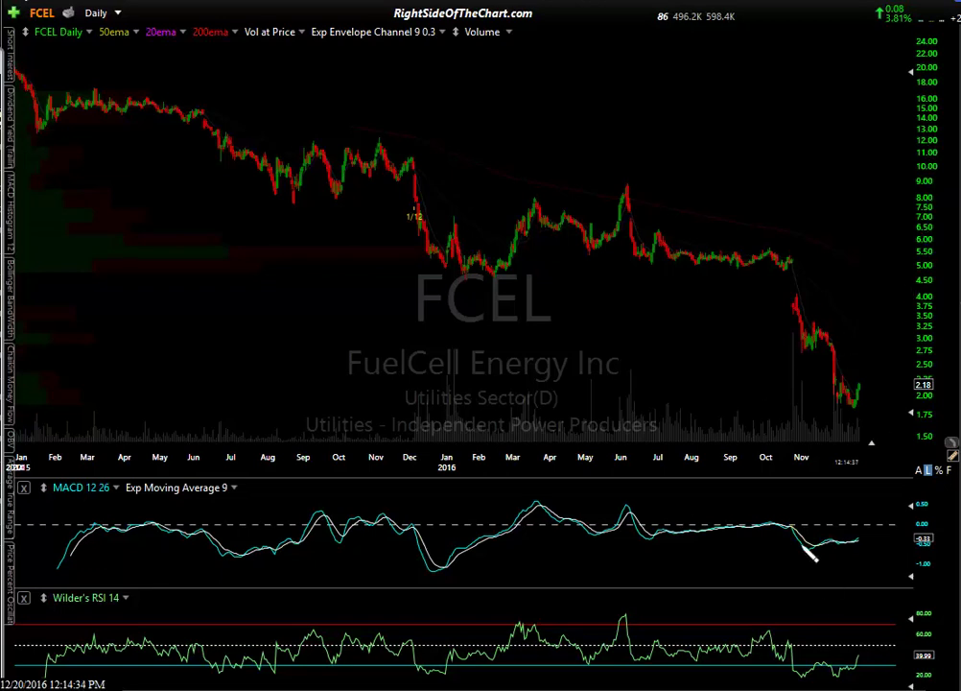
Draw divergence lines beneath FCEL's November–December lows: rising on the MACD and RSI, falling on the price.
drag(801, 550, 866, 543)
mouse_move(794, 675)
mouse_down()
mouse_move(854, 664)
mouse_move(805, 676)
mouse_move(831, 680)
mouse_up()
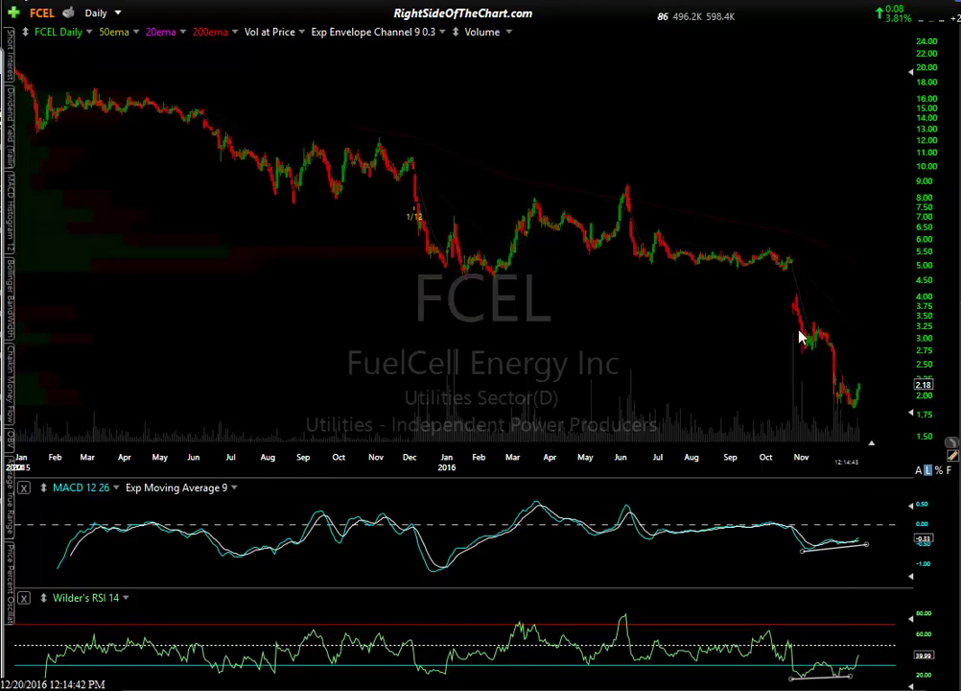
drag(792, 338, 867, 442)
Switch FCEL to the hourly chart and turn on the value label of the 1.98 horizontal line.
key(ctrl+Tab)
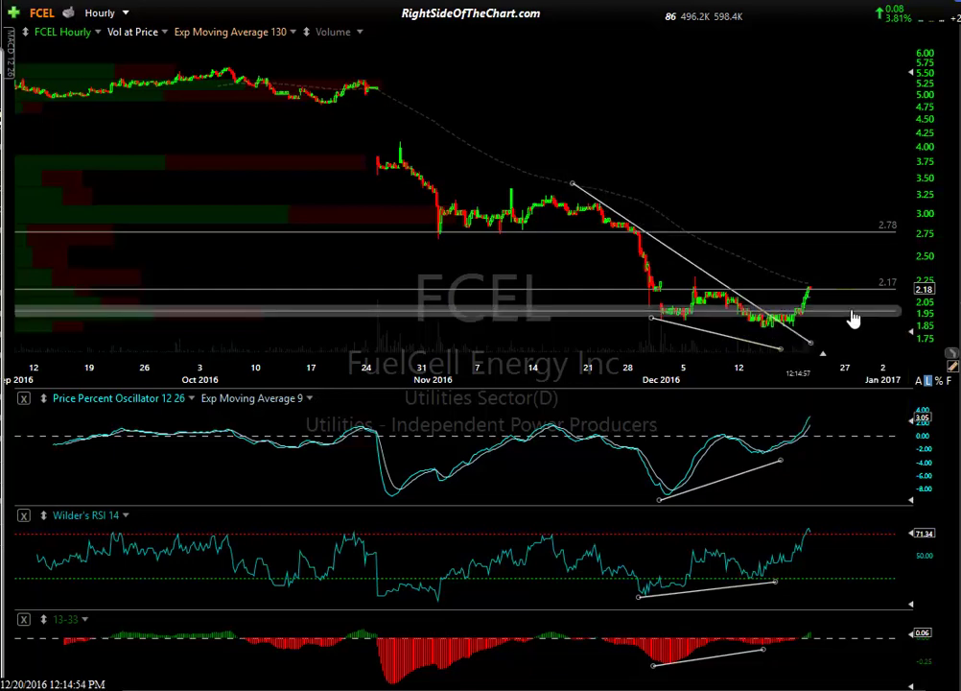
mouse_move(854, 317)
right_click(854, 318)
click(884, 320)
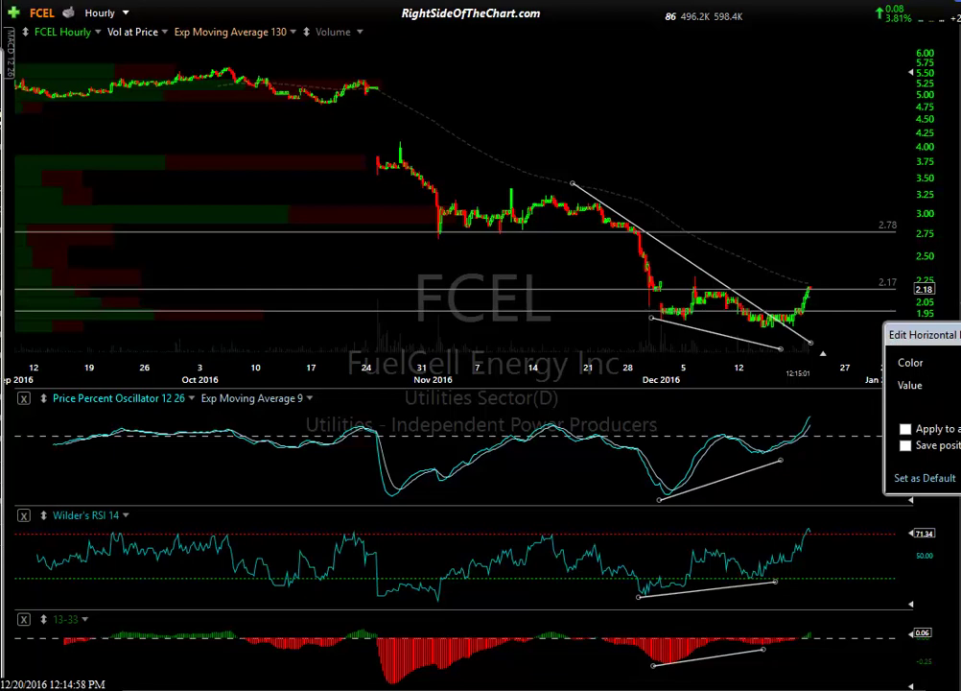
click(806, 318)
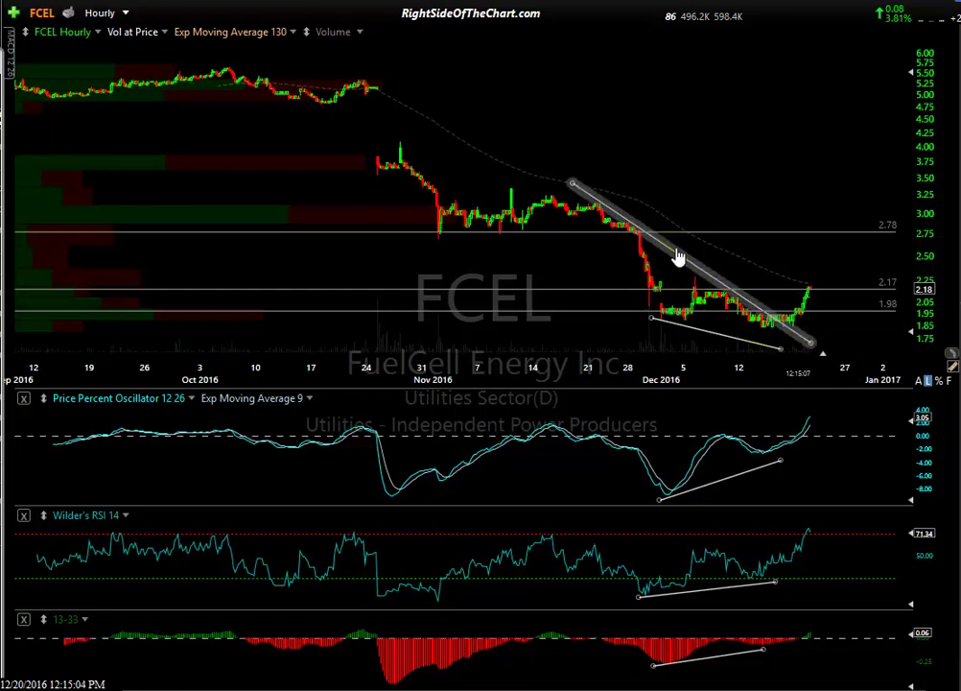
Move the ends of the divergence lines on the PPO, RSI and 13-33 histogram closer to the mid-December lows.
mouse_move(735, 298)
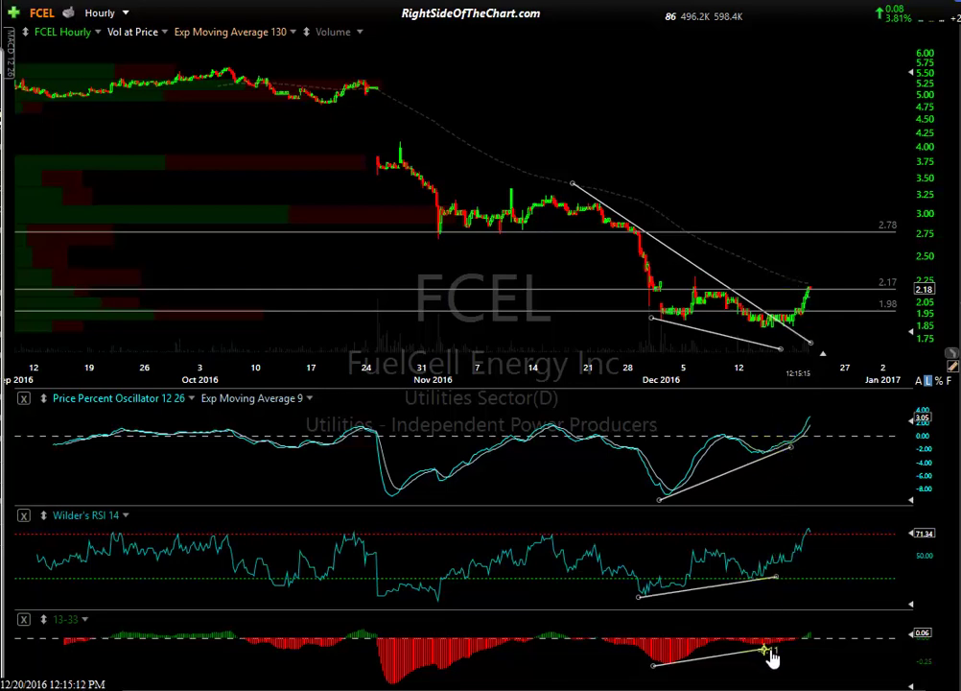
click(782, 449)
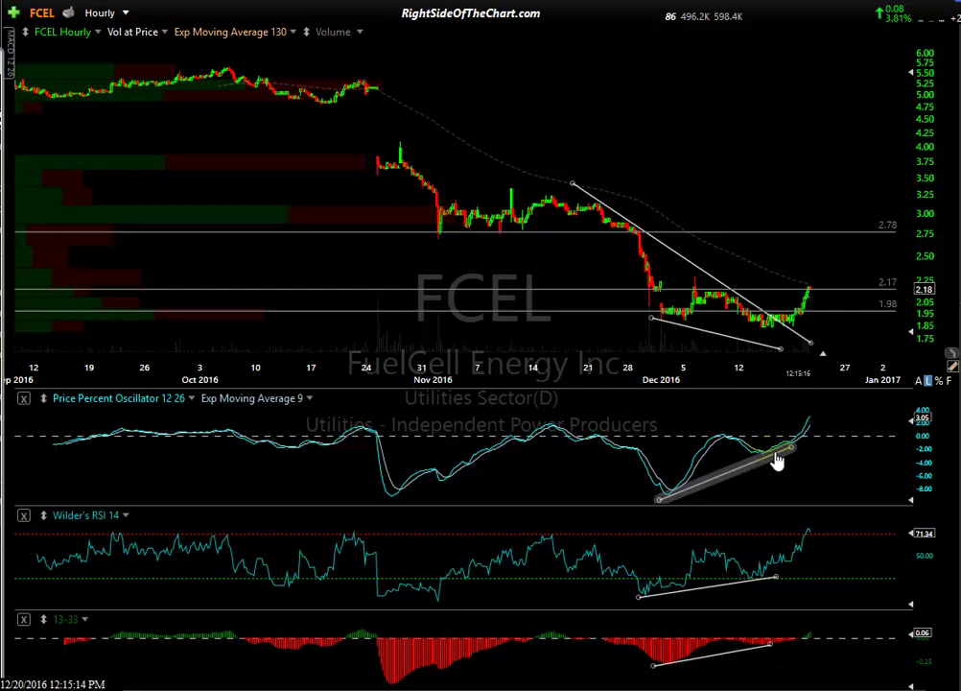
click(799, 316)
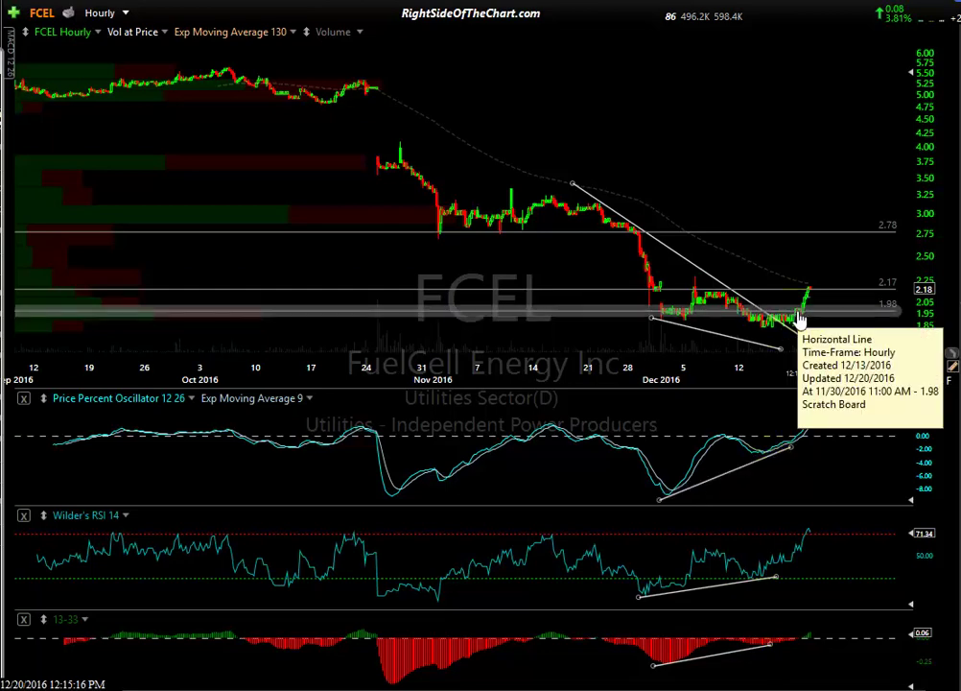
click(797, 324)
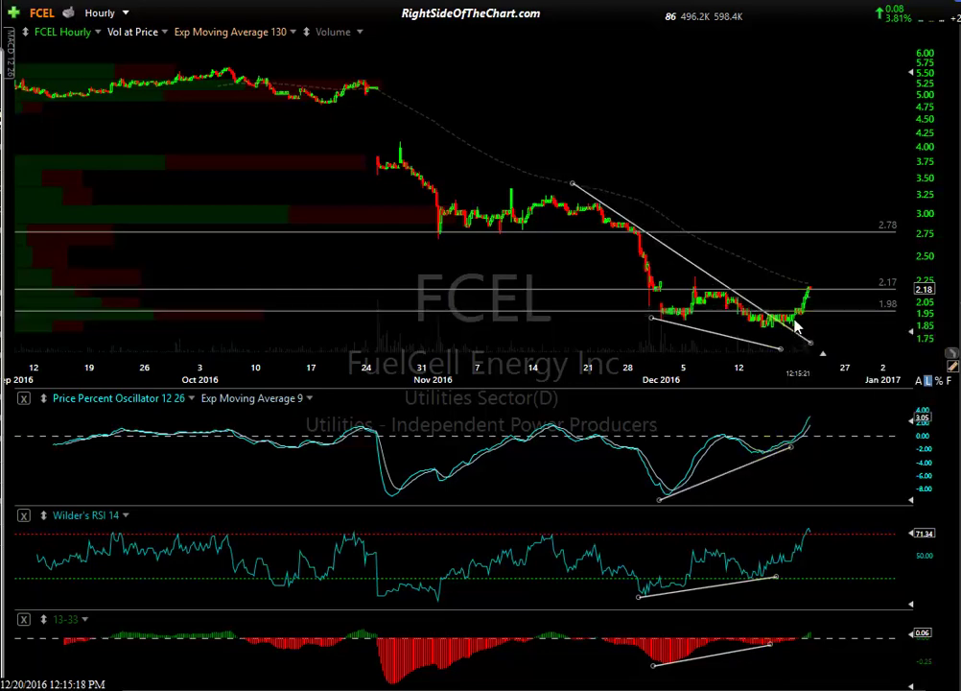
Measure FCEL's gain from just below the 1.98 line to the 2.17 line and examine the latest hourly candles there.
drag(804, 311, 820, 288)
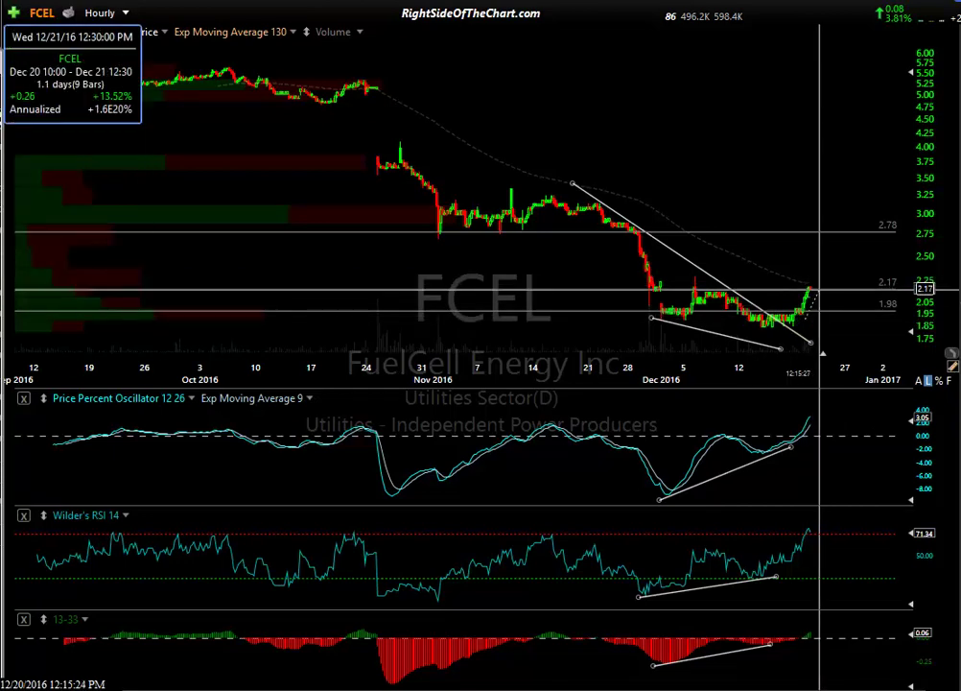
drag(819, 289, 820, 289)
mouse_move(873, 291)
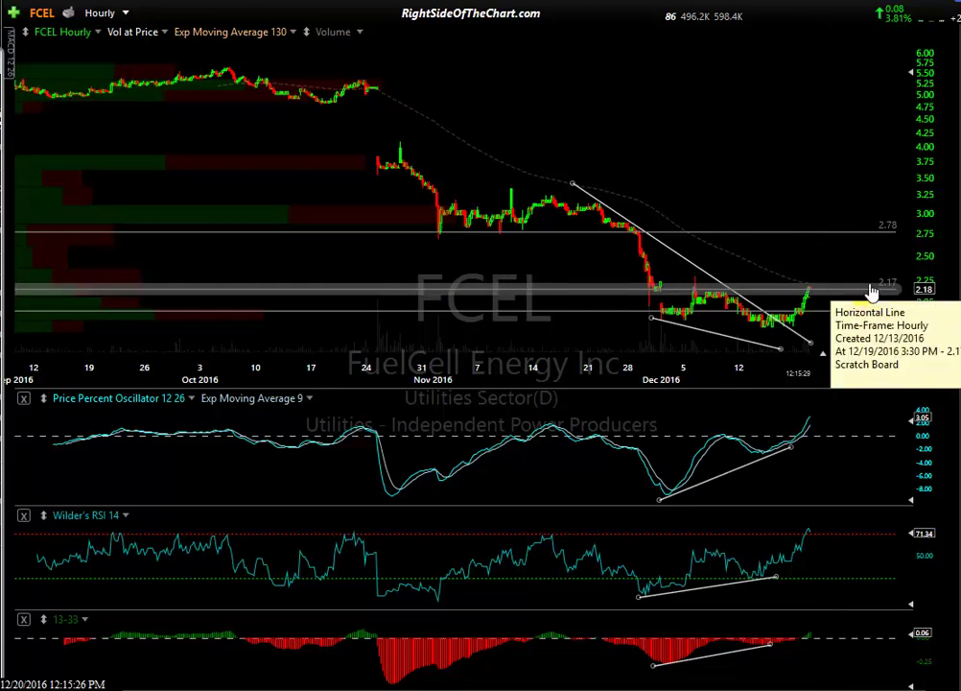
scroll(832, 299, up, 2)
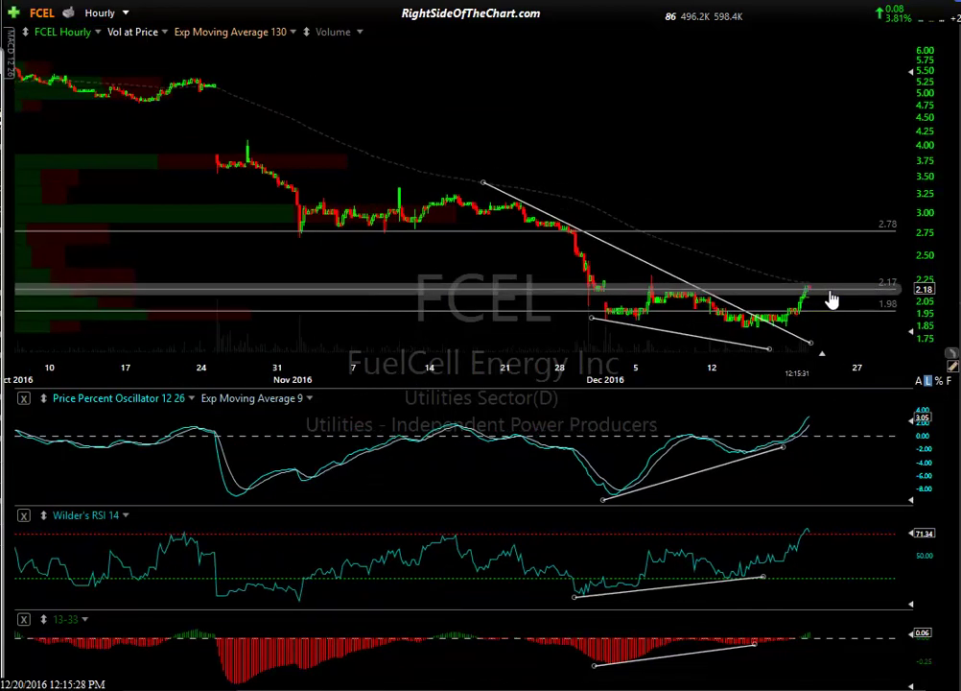
scroll(831, 299, up, 2)
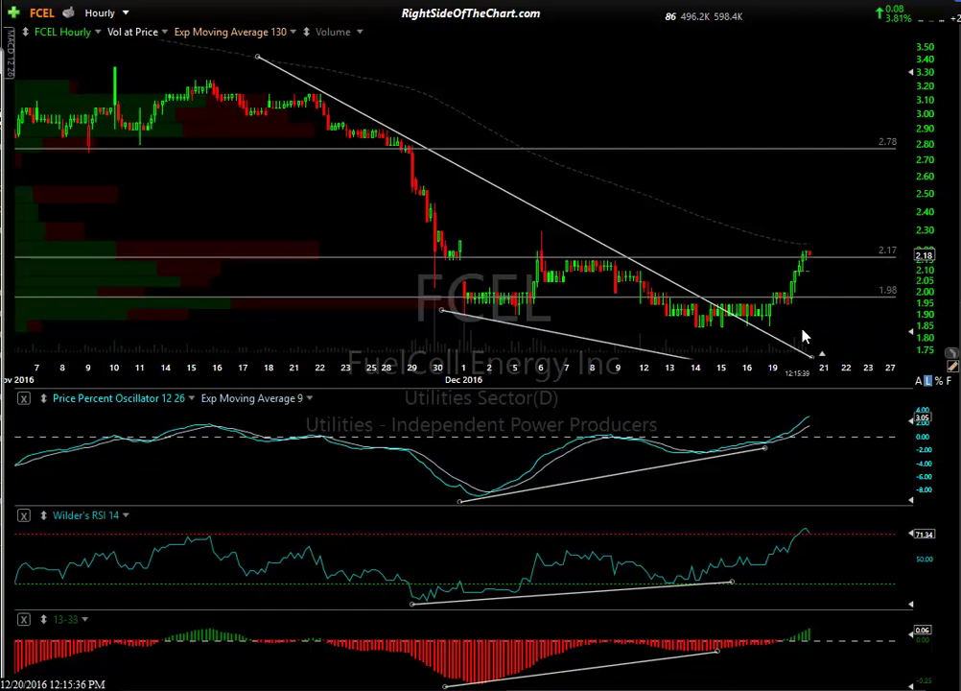
scroll(817, 337, up, 4)
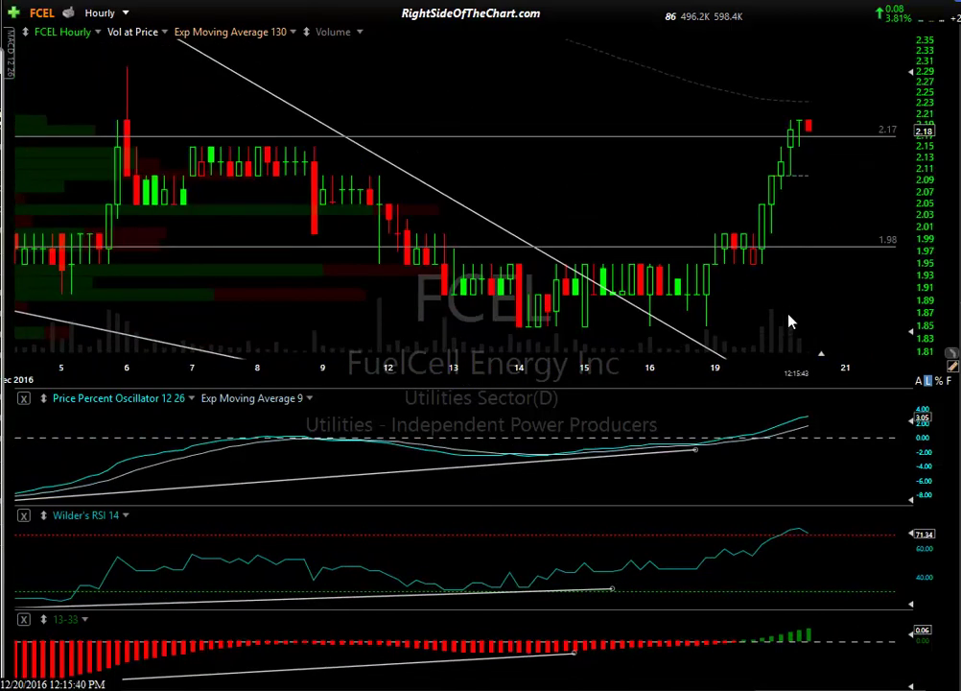
scroll(788, 321, down, 4)
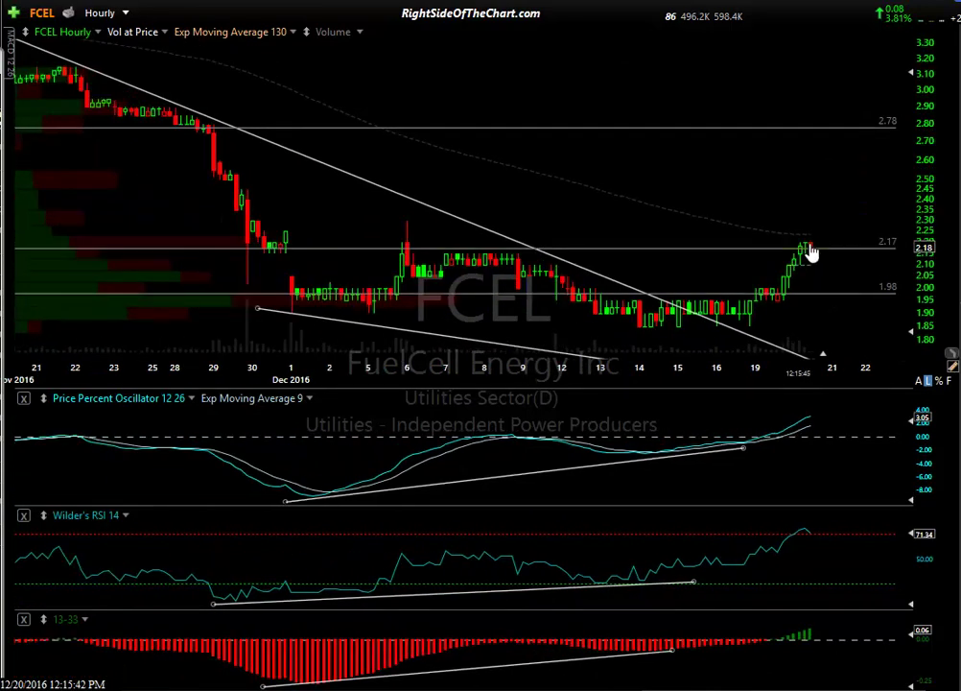
scroll(262, 179, down, 2)
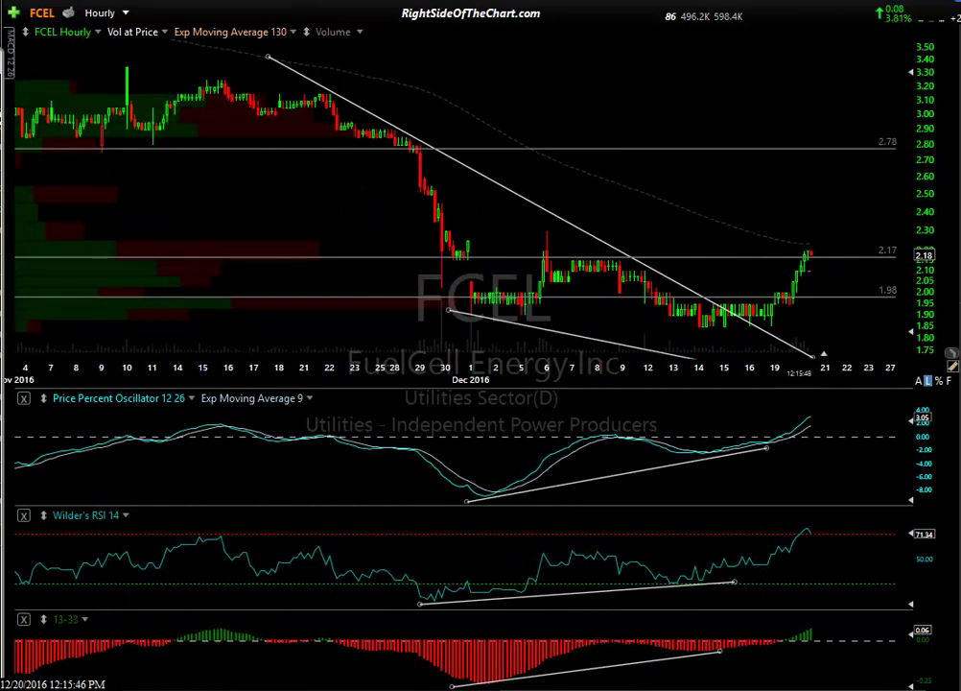
Circle the late-November drop between 2.78 and 2.17, draw a magenta arrow from the latest candles up to 2.78, and clear both drawings.
drag(401, 154, 422, 151)
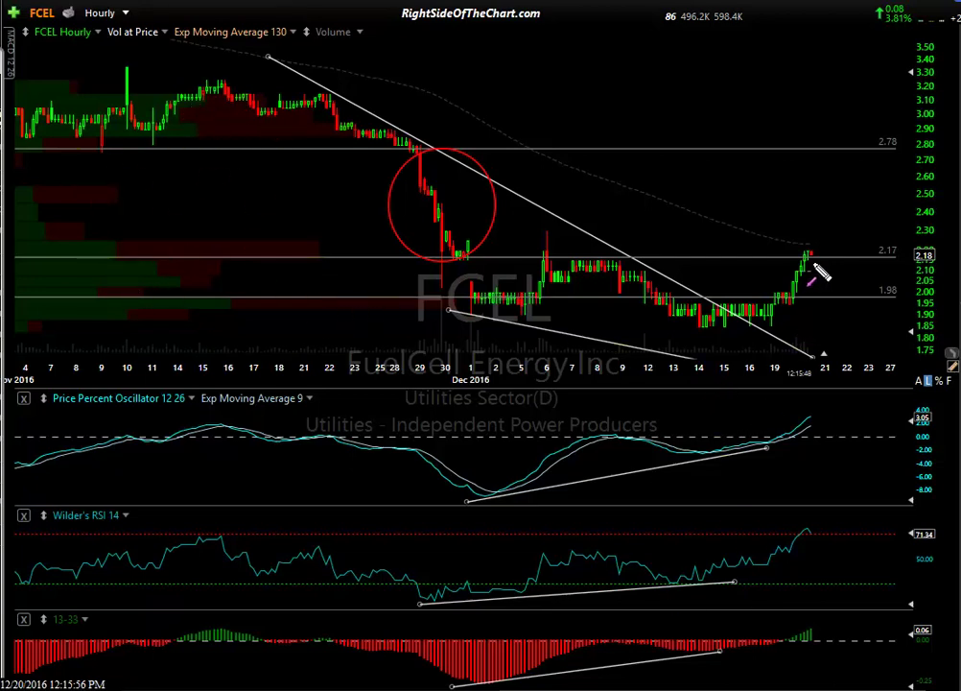
drag(811, 254, 833, 151)
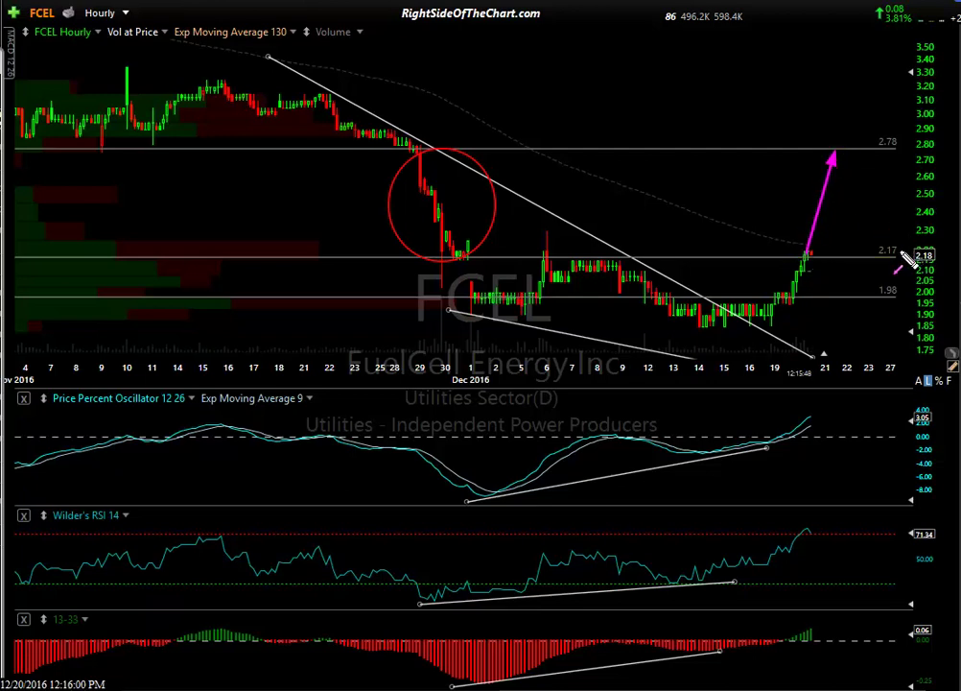
key(Escape)
Measure the percentage gain from the 2.17 level up to the 2.78 target line over the wider hourly history.
scroll(907, 261, down, 3)
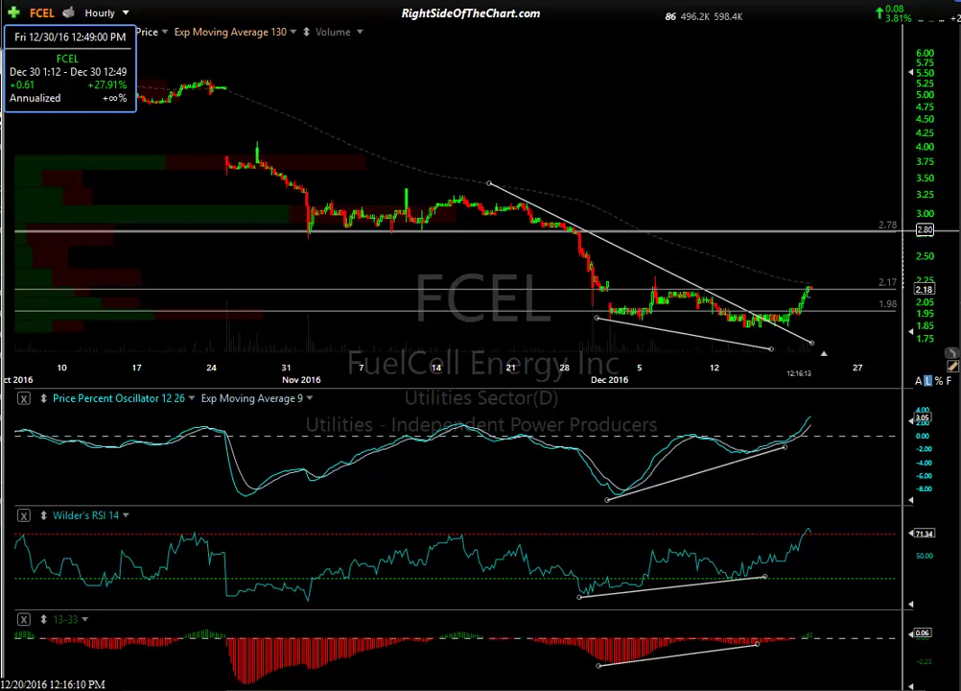
scroll(777, 273, down, 2)
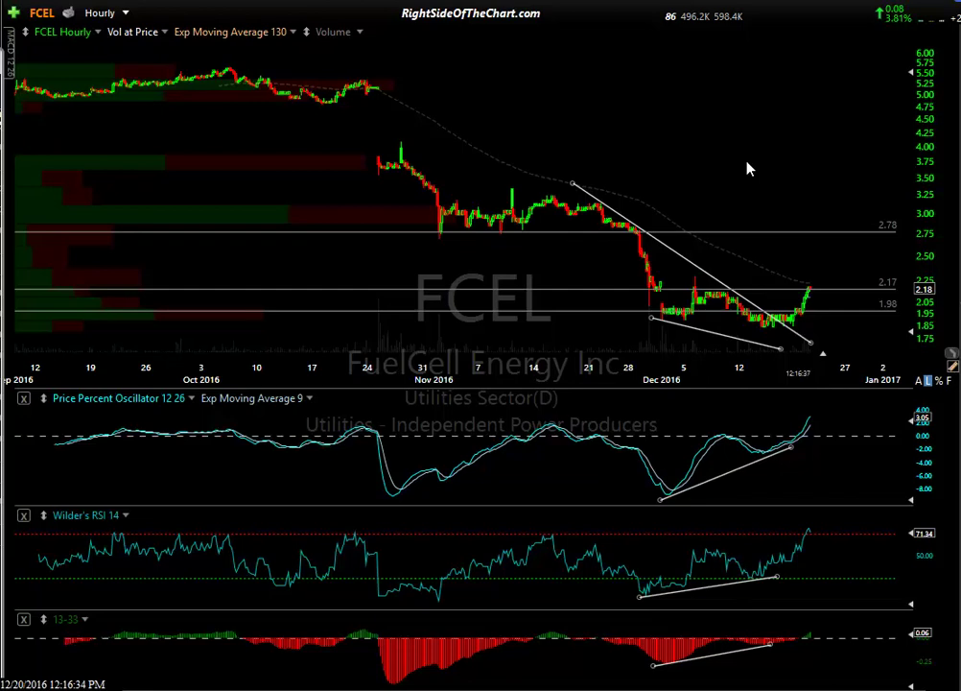
Load the symbol GPRO and switch its chart from hourly to the daily time frame.
text(gpro)
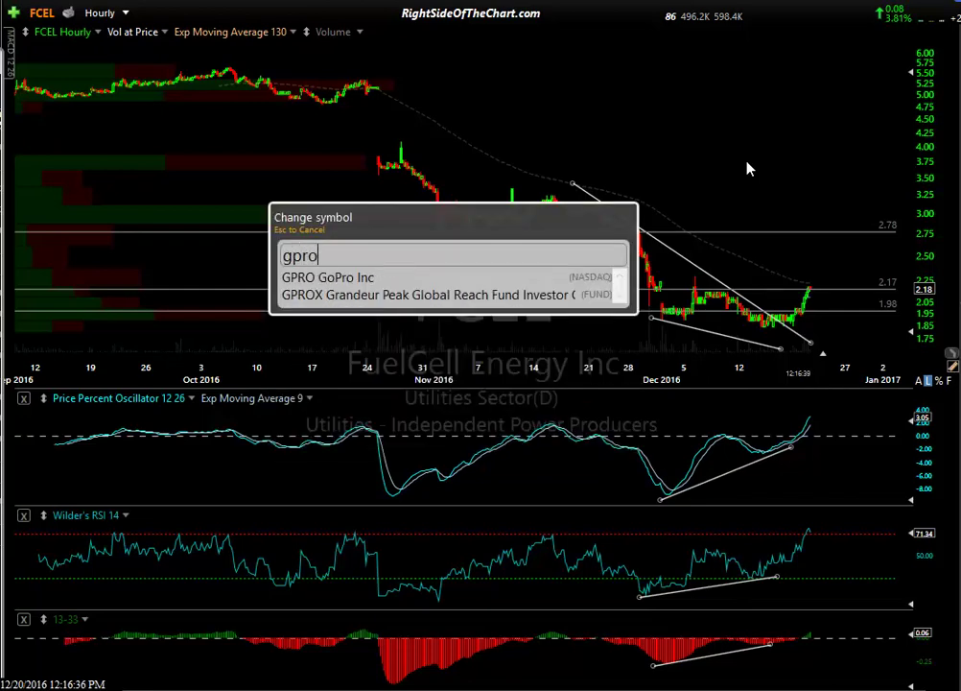
key(Return)
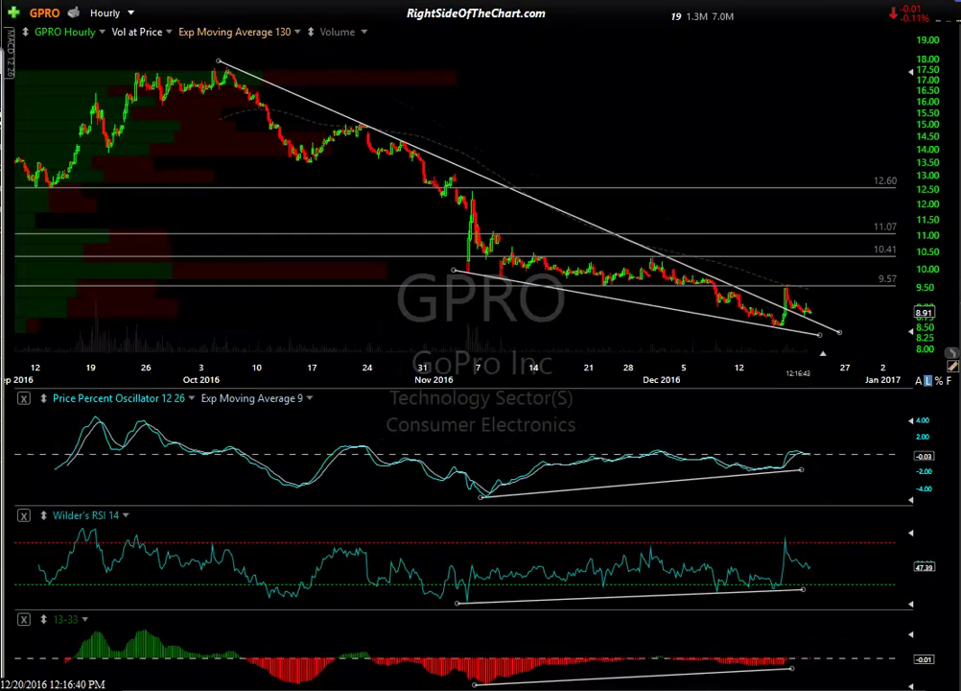
key(ctrl+Tab)
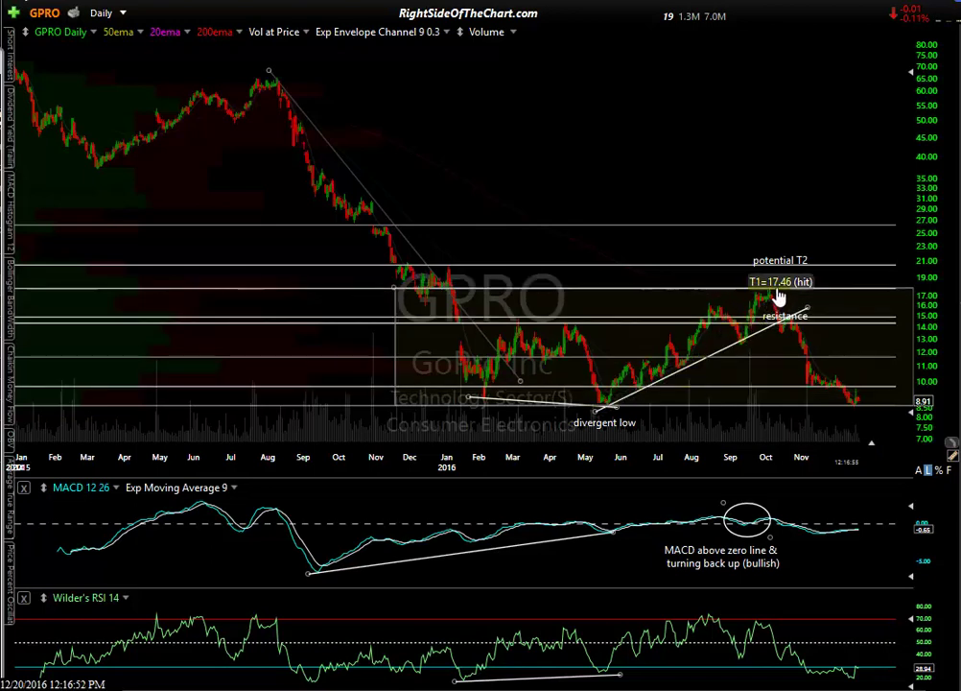
Circle GPRO's February, May and December 2016 lows along the lower support line and clear the circles.
mouse_move(782, 300)
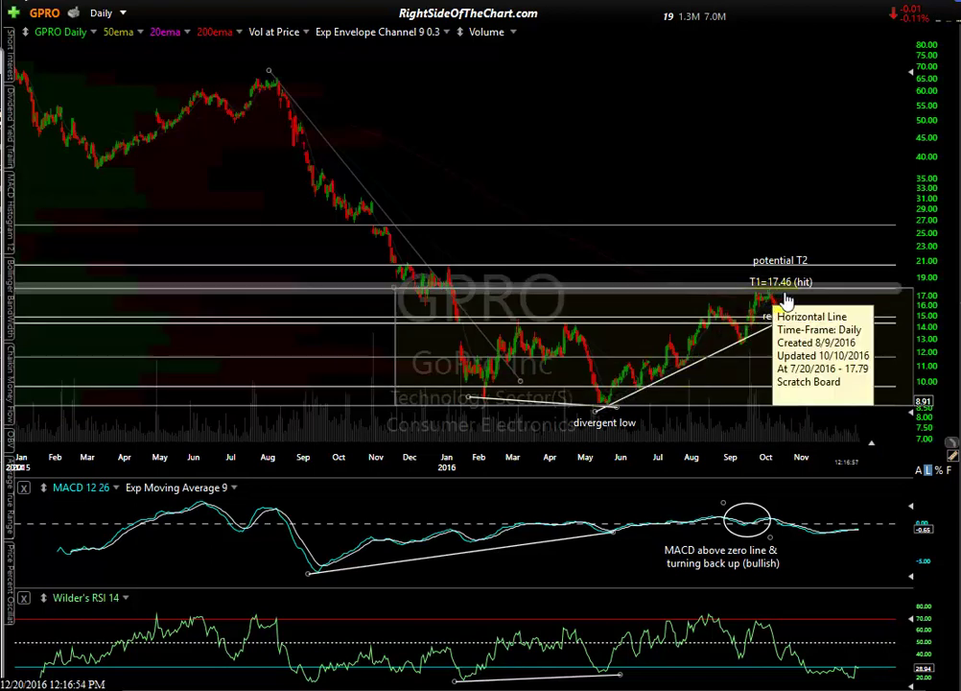
scroll(708, 269, up, 5)
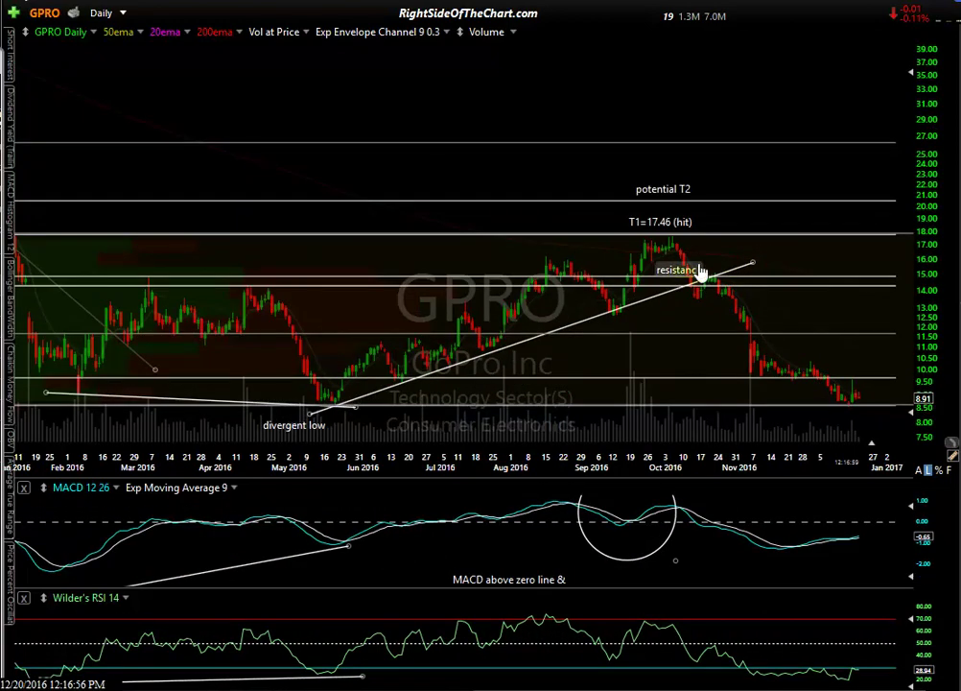
scroll(820, 421, down, 5)
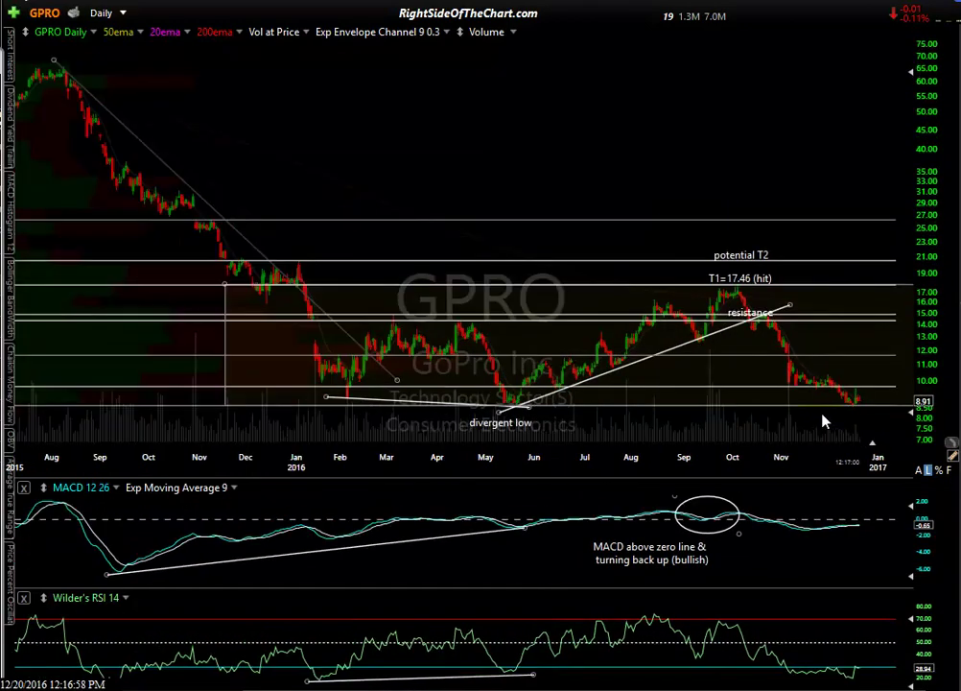
scroll(823, 420, down, 3)
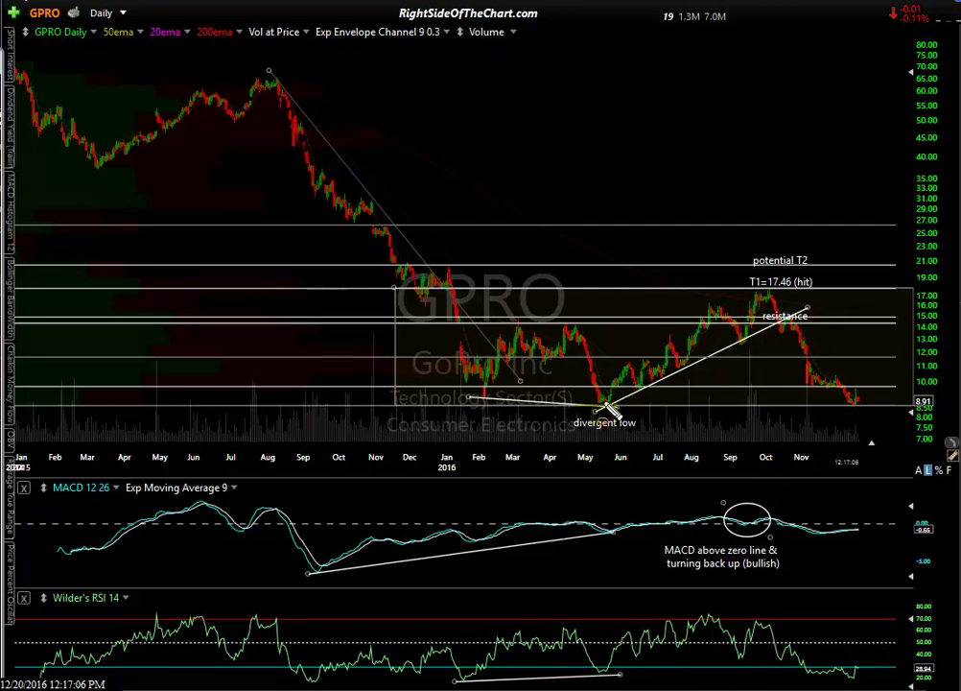
drag(597, 403, 614, 395)
mouse_move(848, 390)
mouse_down()
mouse_move(841, 403)
mouse_move(858, 409)
mouse_move(852, 390)
mouse_up()
drag(485, 406, 484, 399)
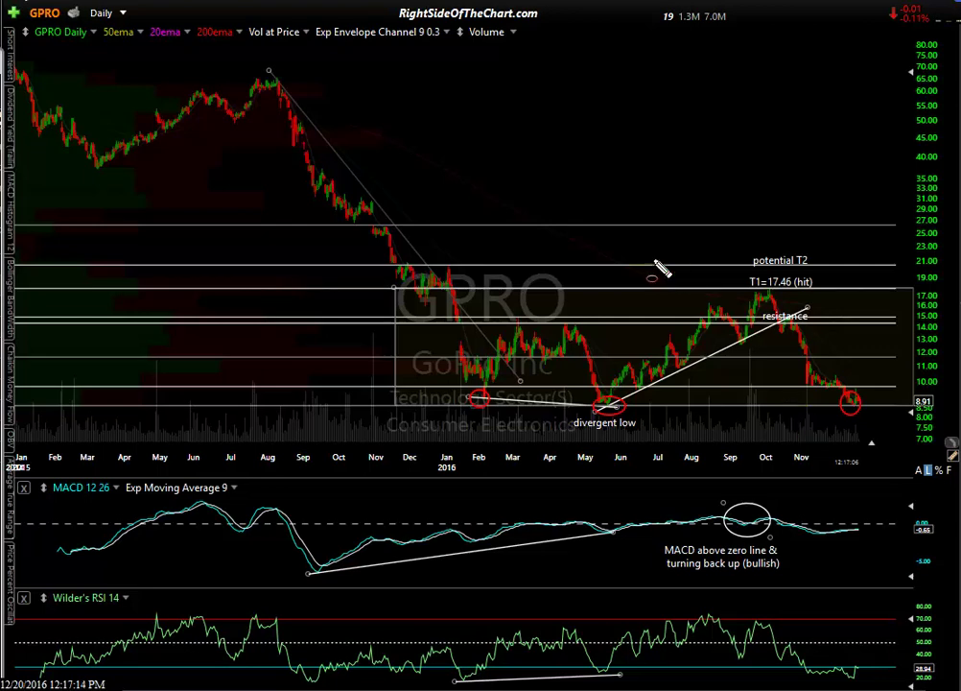
key(Escape)
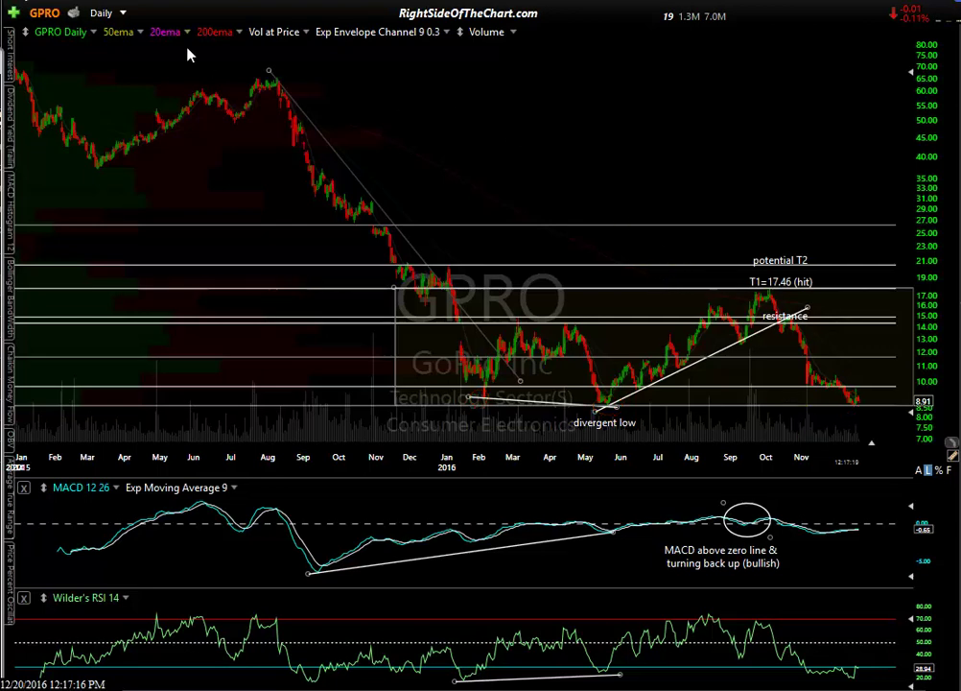
Check GPRO's 2016 lows against the latest candles on the weekly chart and return to the daily chart.
key(w)
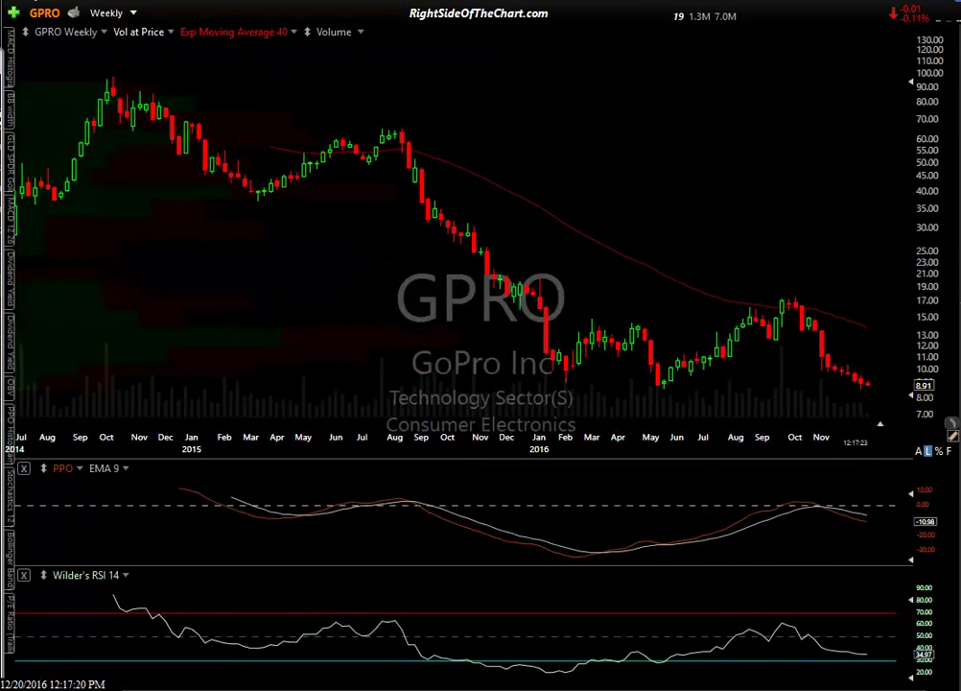
mouse_move(697, 389)
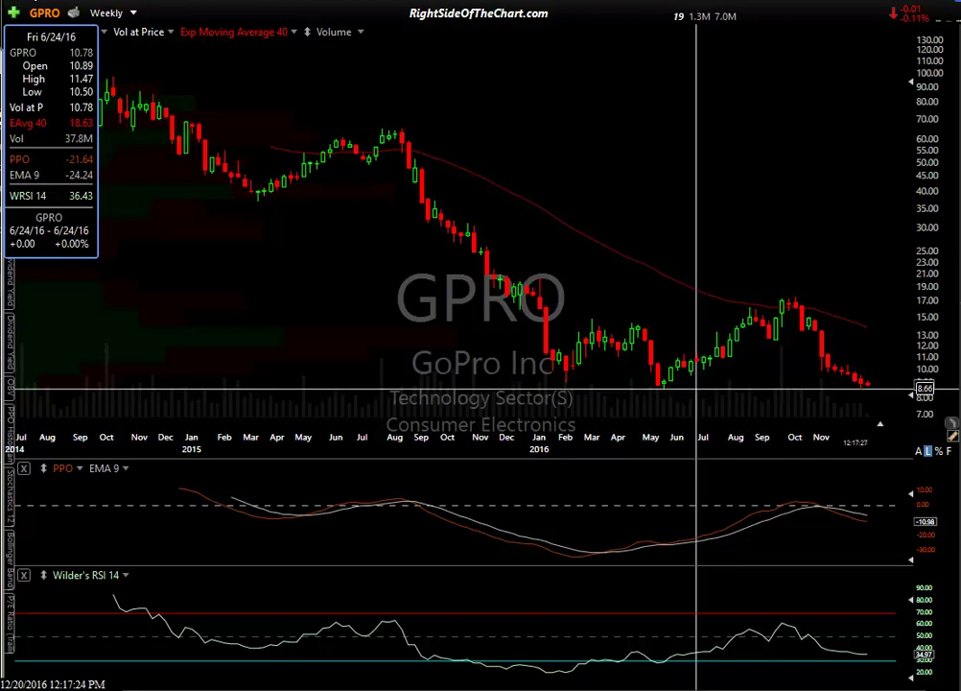
key(d)
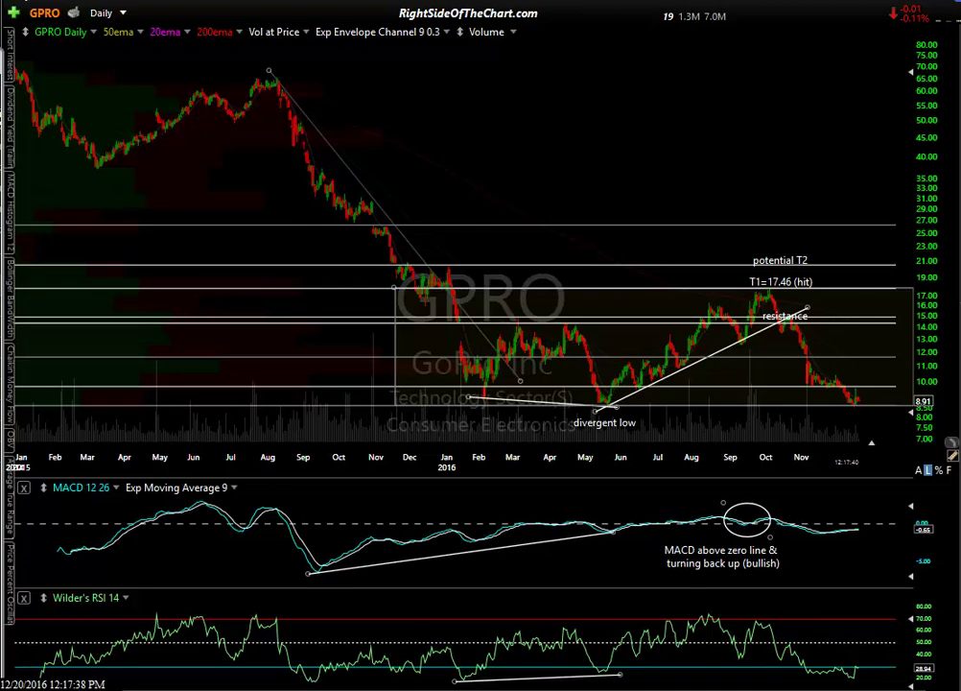
Sketch a magenta dip below GPRO's support to about 7.80 followed by a rally to about 17, and clear the drawing.
drag(853, 407, 863, 423)
mouse_move(875, 434)
mouse_down()
mouse_move(919, 251)
mouse_move(910, 305)
mouse_up()
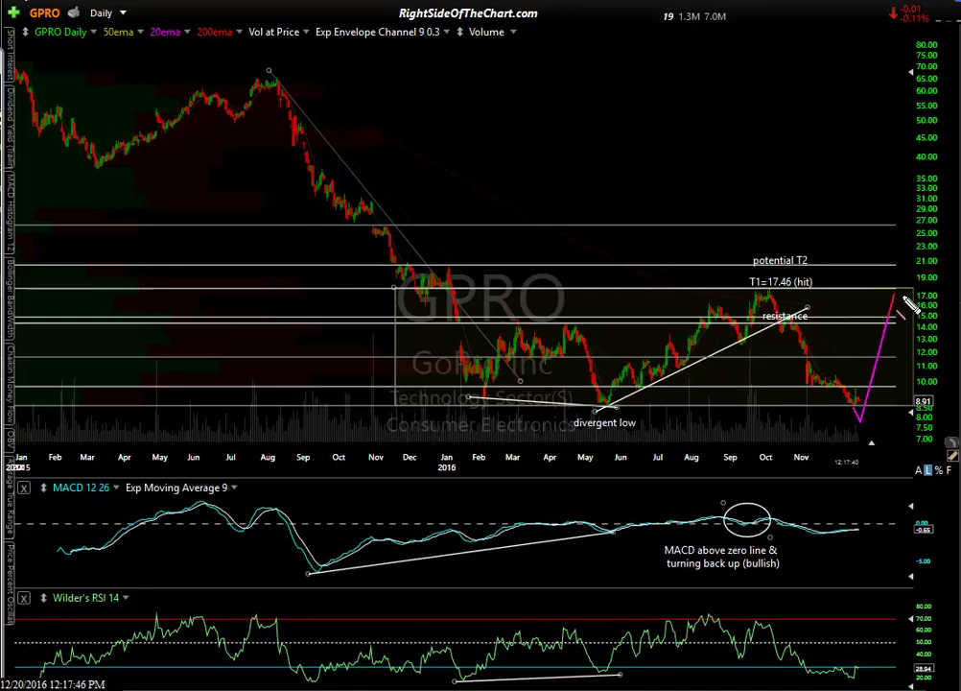
key(Escape)
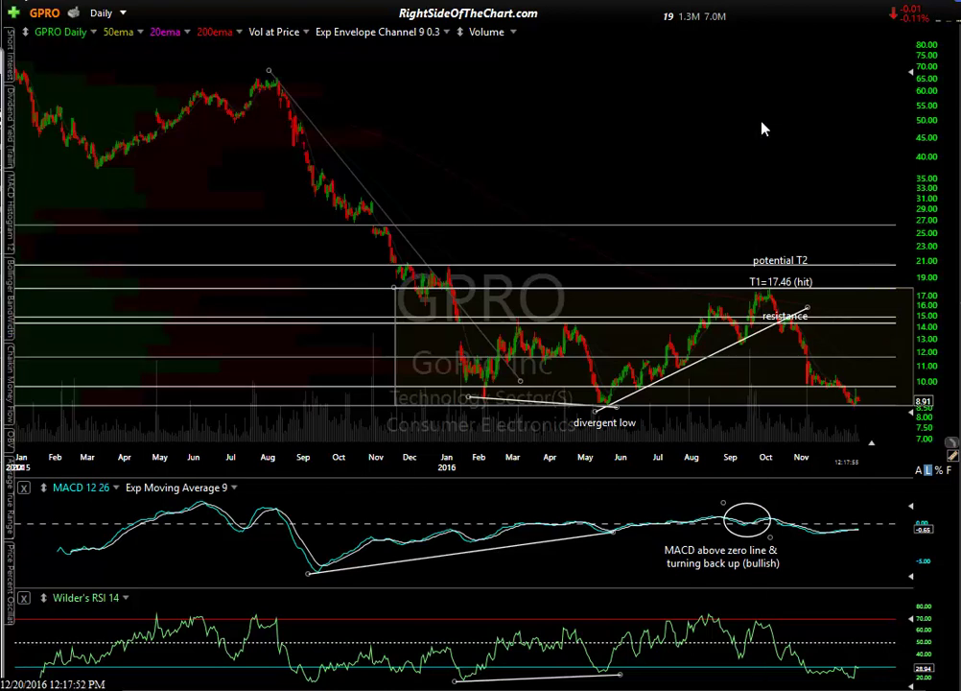
Load the symbol AMKR, review its long-term price history on the weekly chart and return to the daily chart.
text(am)
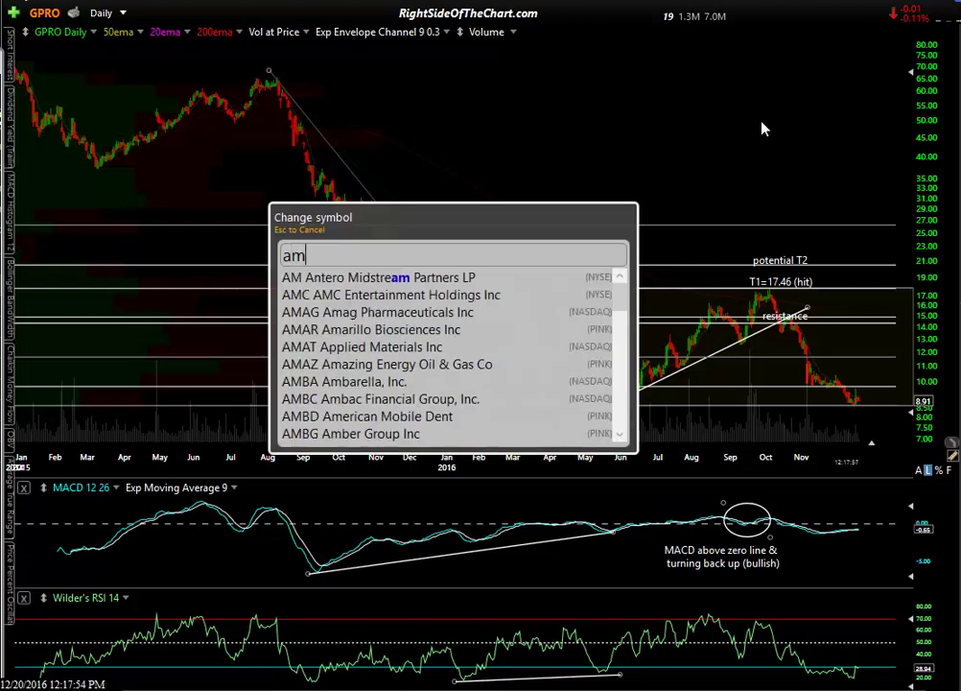
text(kr)
key(Return)
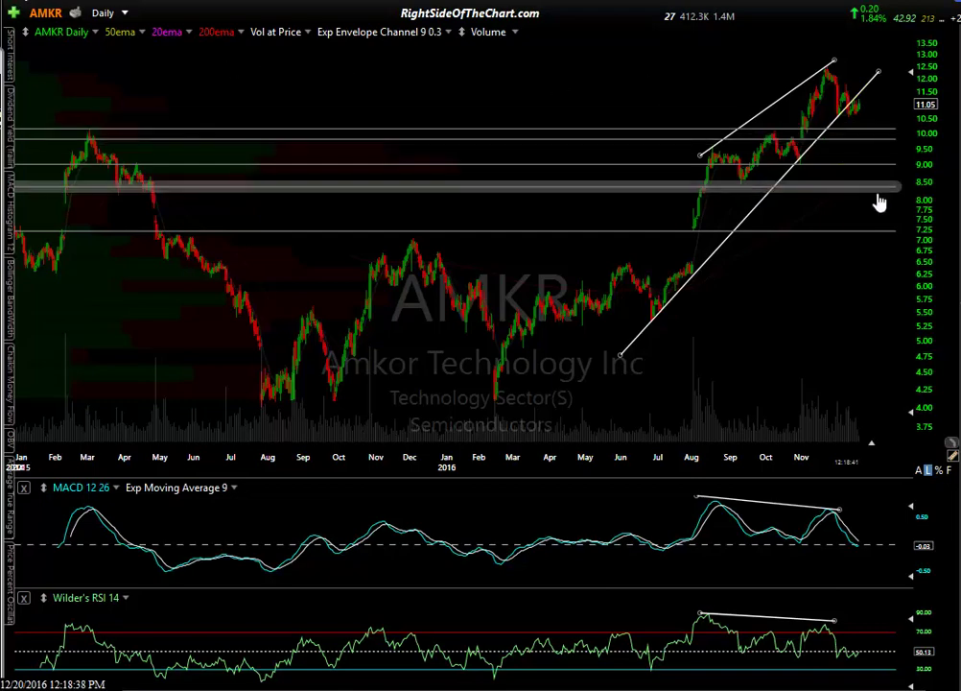
key(w)
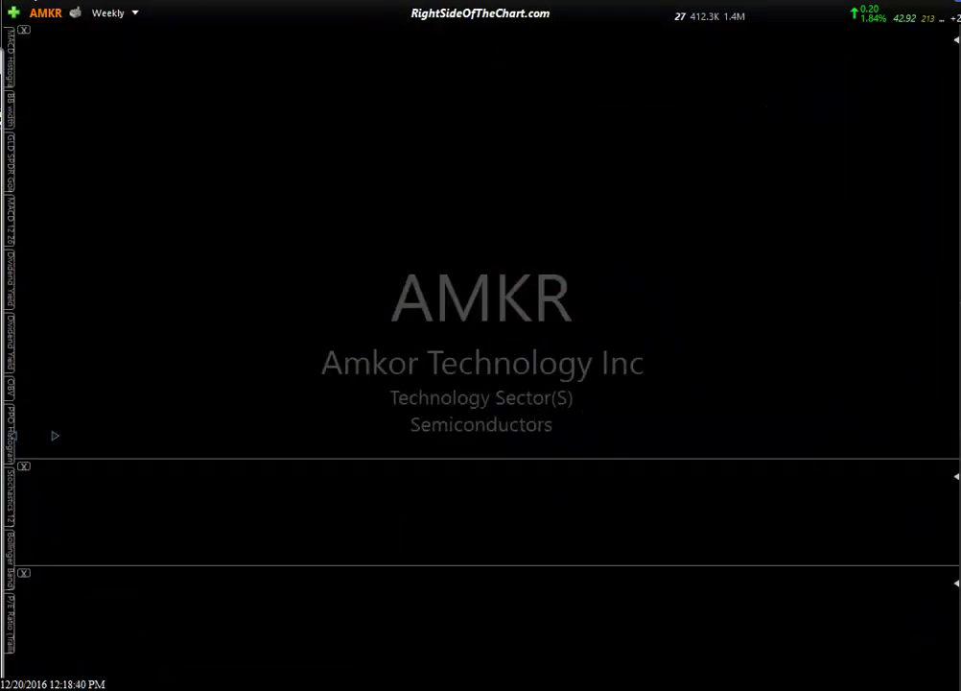
scroll(444, 170, down, 5)
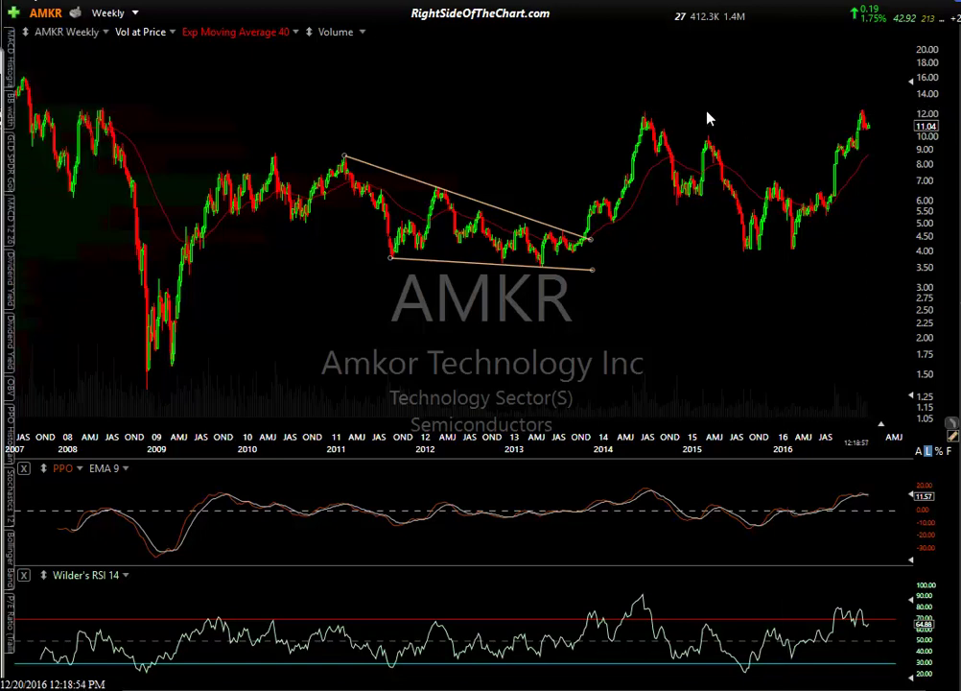
key(d)
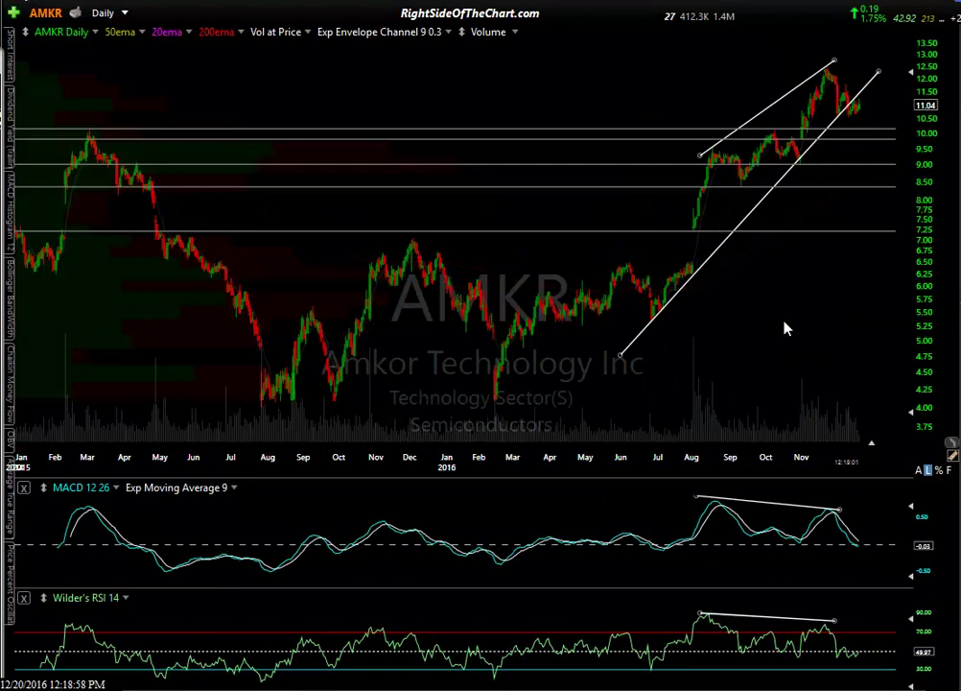
Load the symbol IONS on the daily time frame and examine its long cyan downtrend line.
text(IONS)
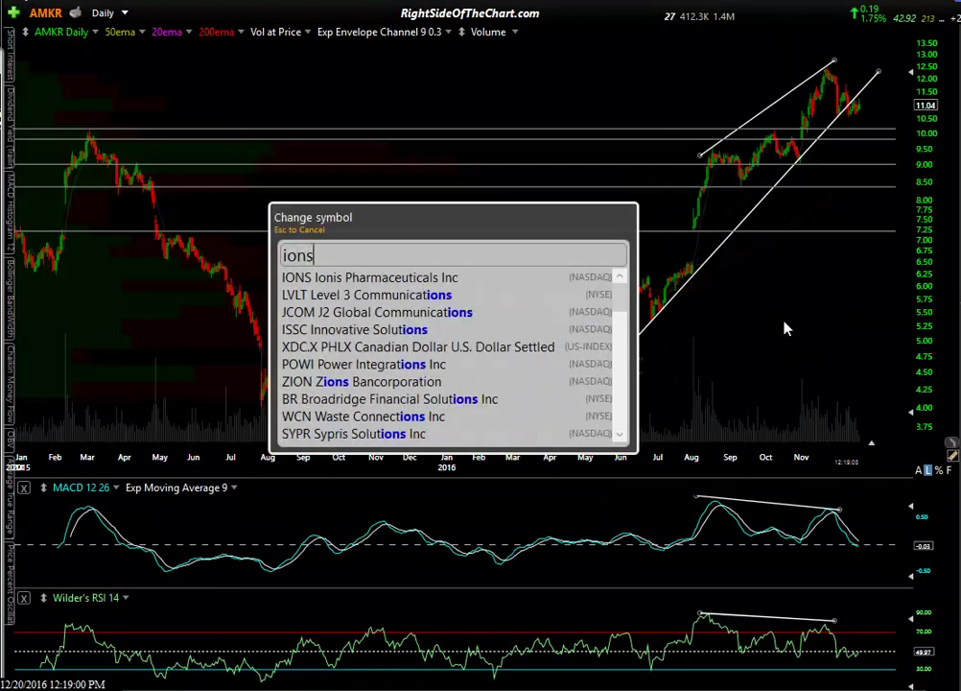
key(Return)
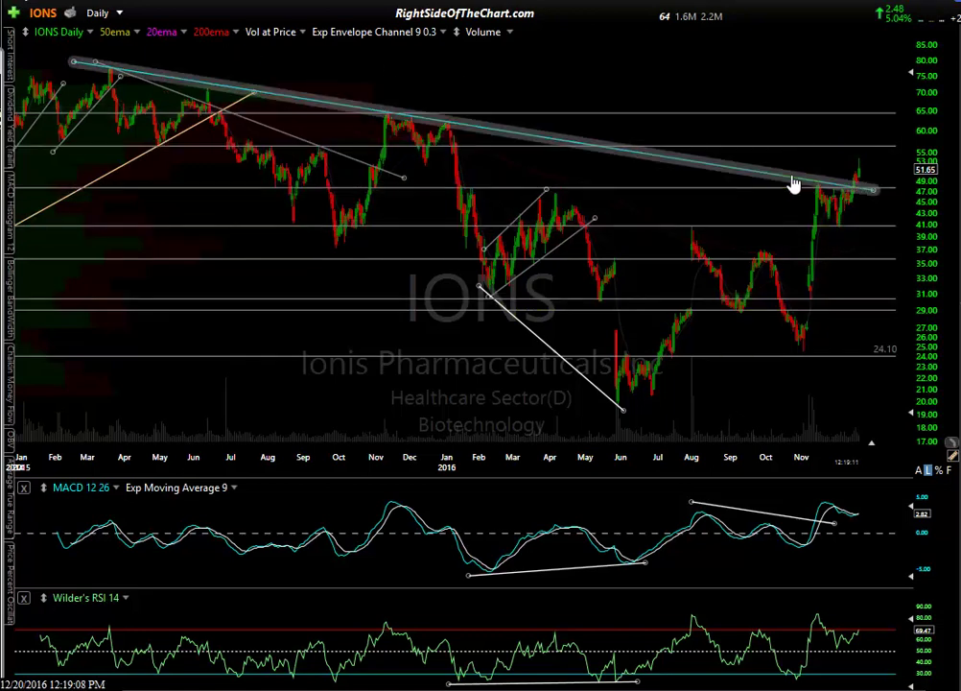
mouse_move(796, 183)
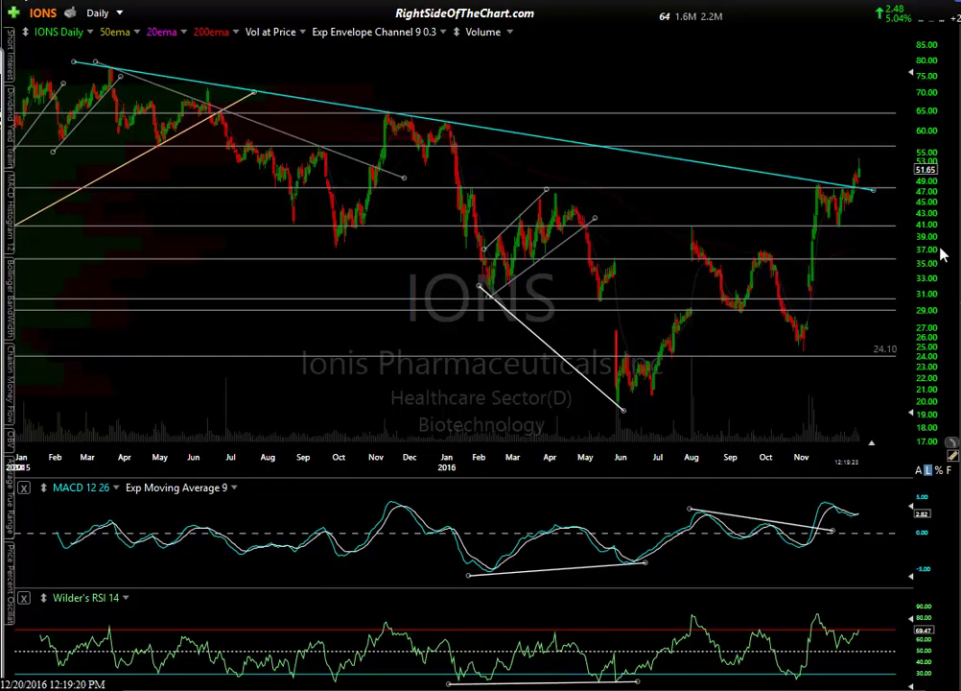
Draw lines across IONS's August and November highs on RSI and price, and falling divergence lines from the November peaks on MACD and RSI.
drag(821, 615, 687, 622)
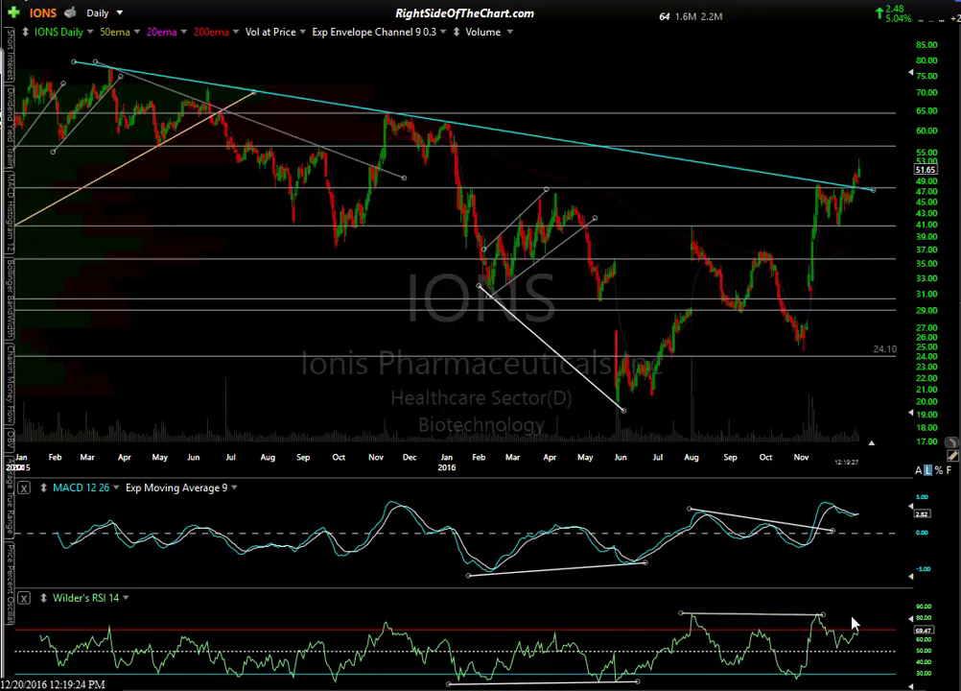
mouse_move(836, 621)
mouse_down()
mouse_move(782, 639)
mouse_move(822, 613)
mouse_up()
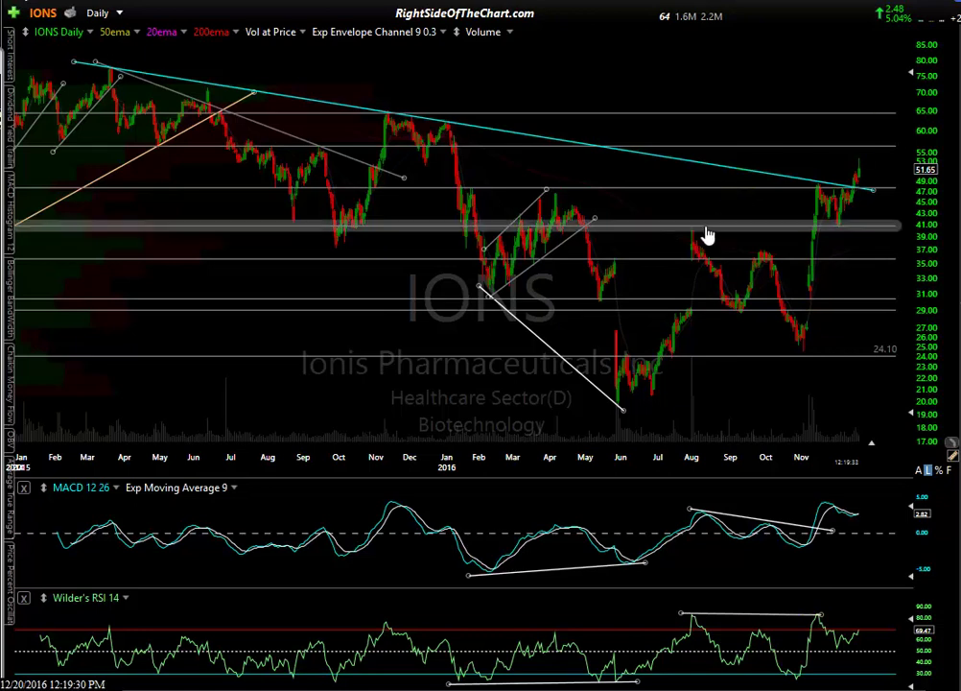
mouse_move(684, 228)
mouse_down()
mouse_move(758, 197)
mouse_move(803, 207)
mouse_move(788, 200)
mouse_move(820, 183)
mouse_up()
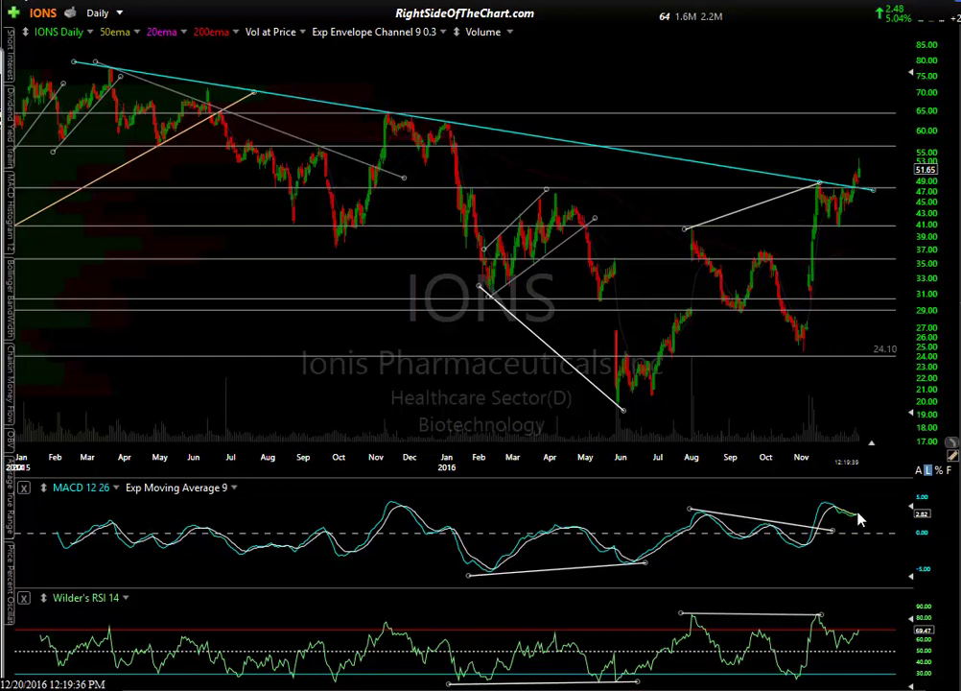
click(755, 519)
drag(690, 509, 859, 506)
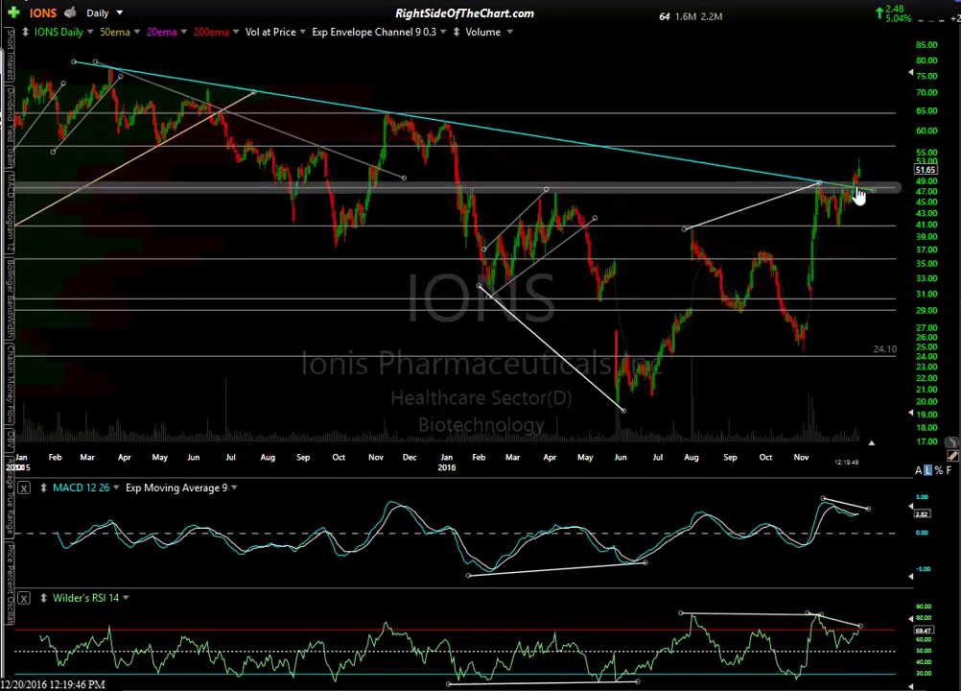
Inspect the 12/15/16 candle and the latest candles above IONS's cyan downtrend line.
scroll(844, 305, up, 3)
scroll(844, 305, up, 4)
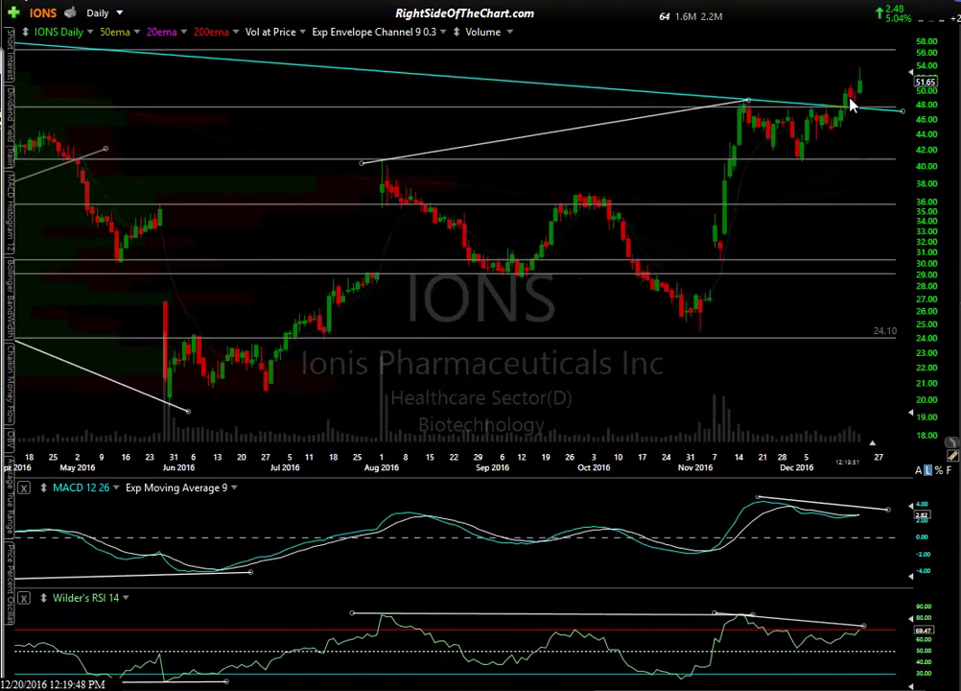
click(849, 429)
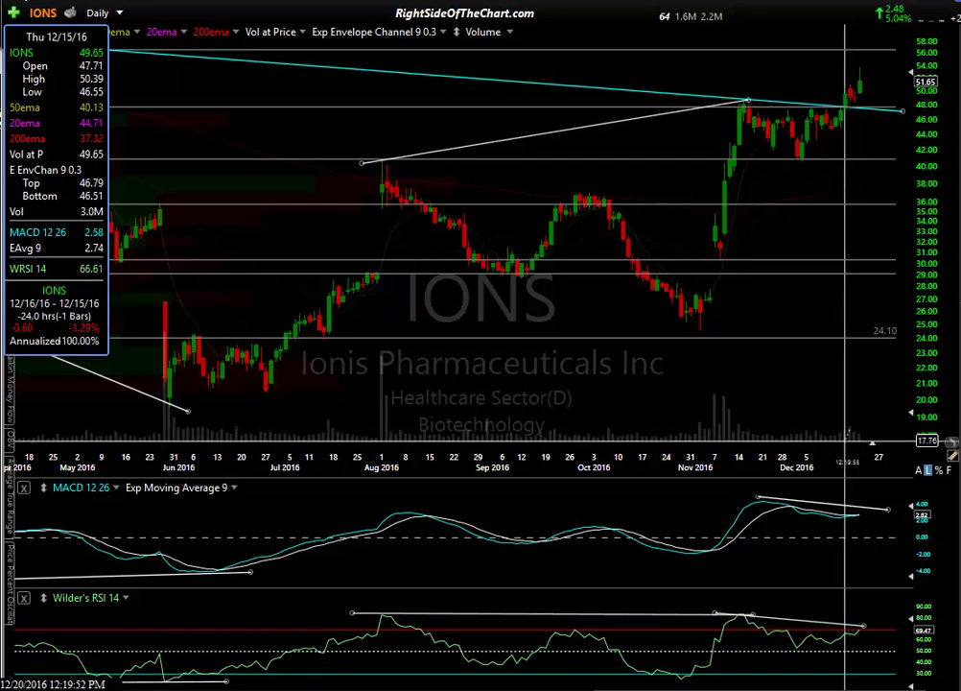
click(859, 432)
scroll(862, 435, down, 4)
scroll(861, 434, down, 3)
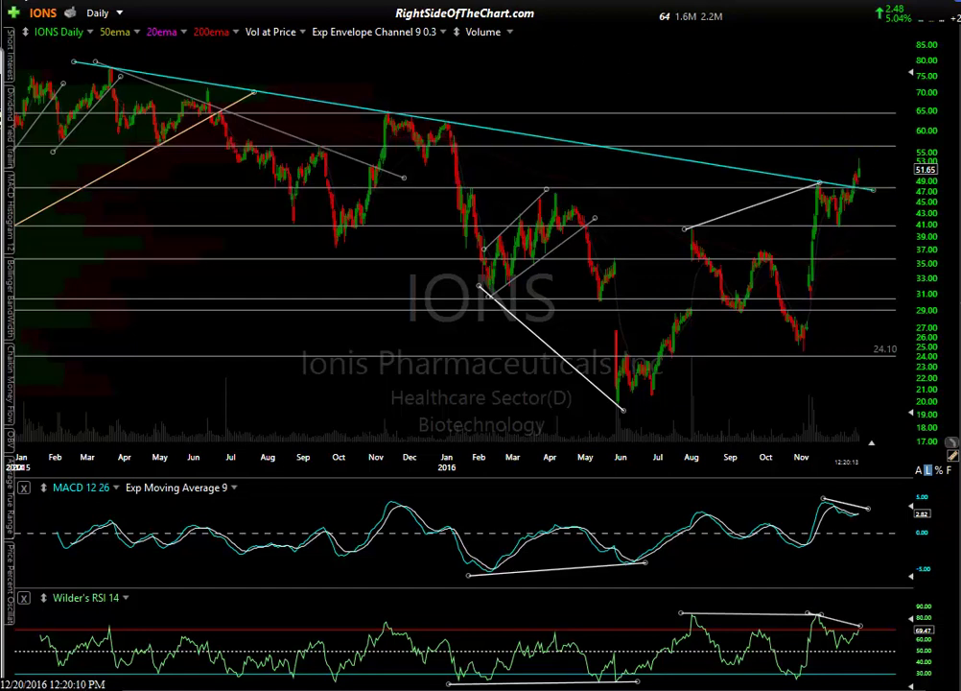
Review IONS's downtrend line, support levels and indicator divergences on the weekly chart and return to the daily chart.
key(w)
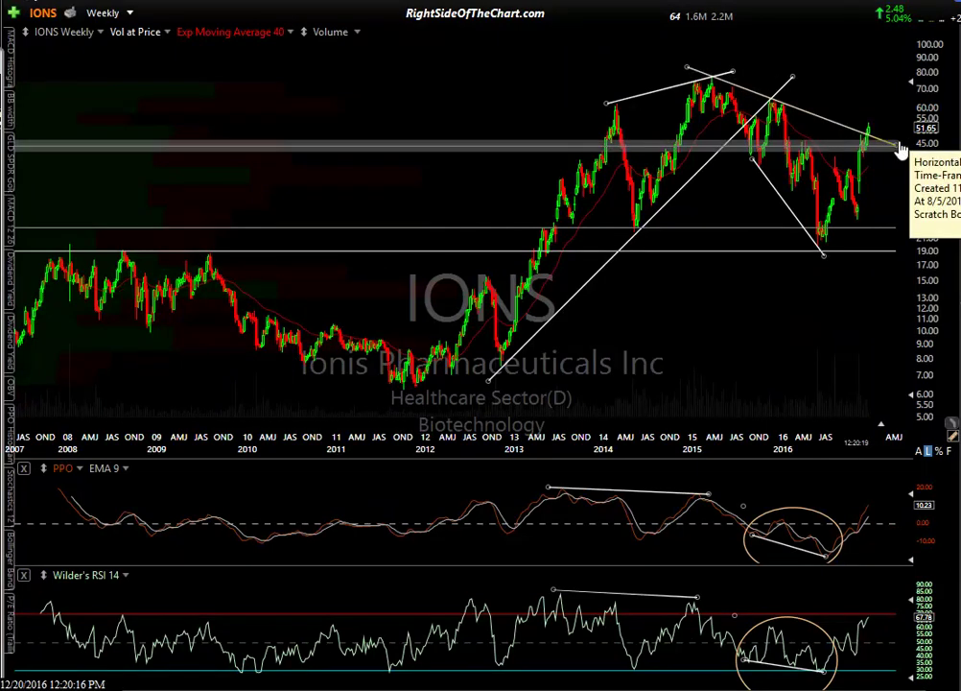
drag(703, 354, 713, 351)
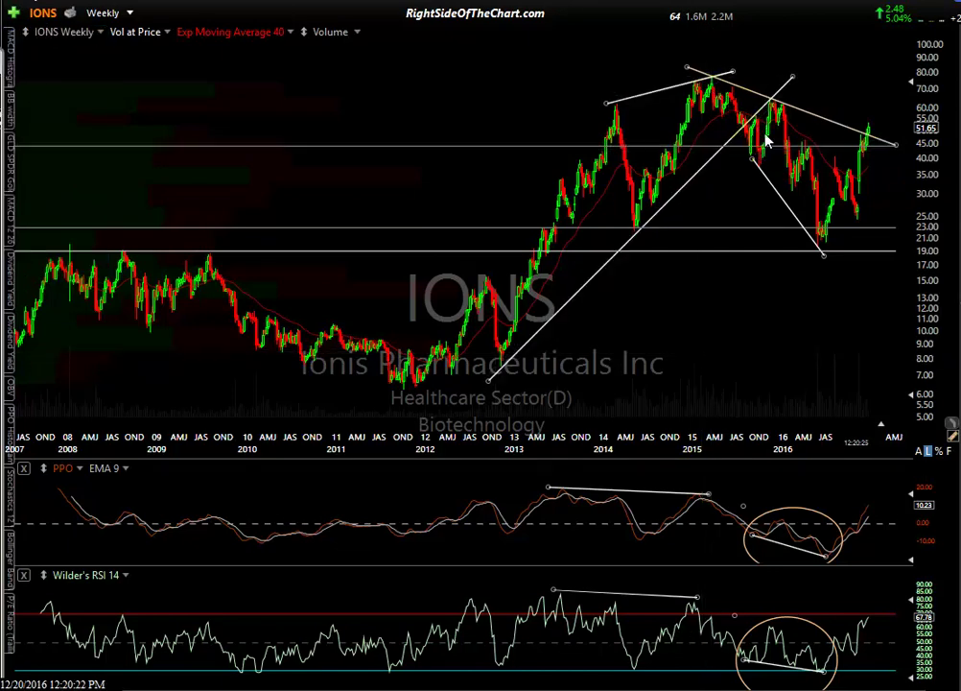
mouse_move(779, 109)
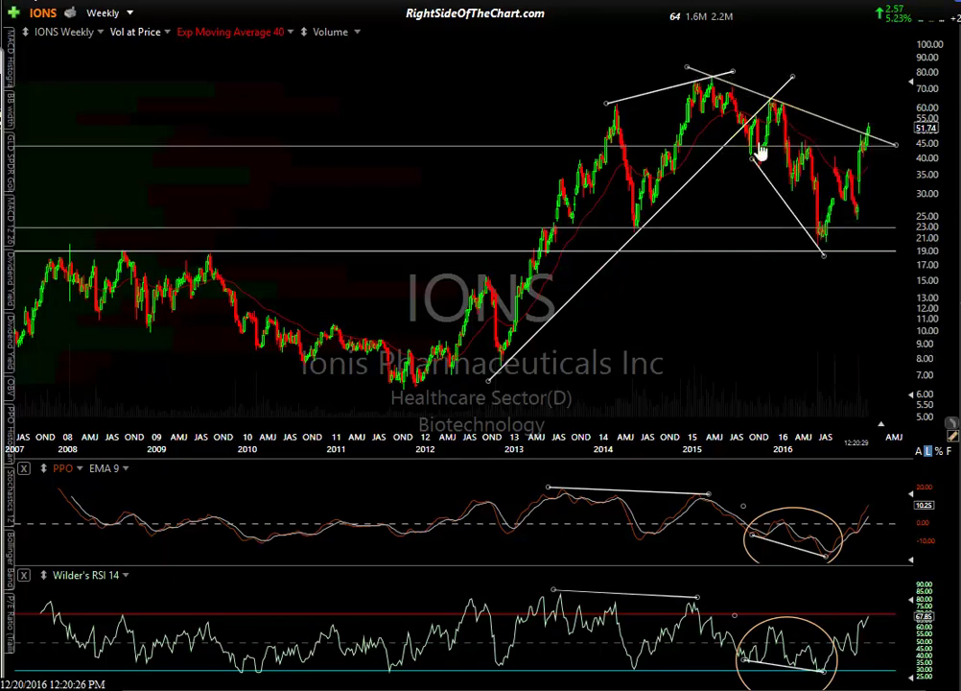
mouse_move(818, 562)
key(d)
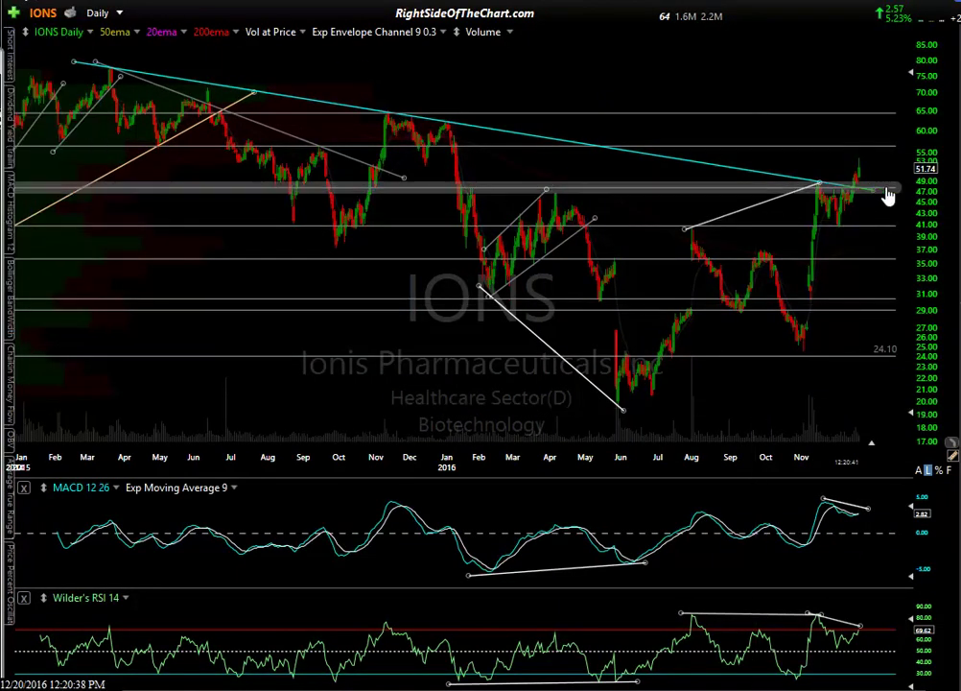
Show the value label on IONS's 47.77 horizontal line.
right_click(711, 191)
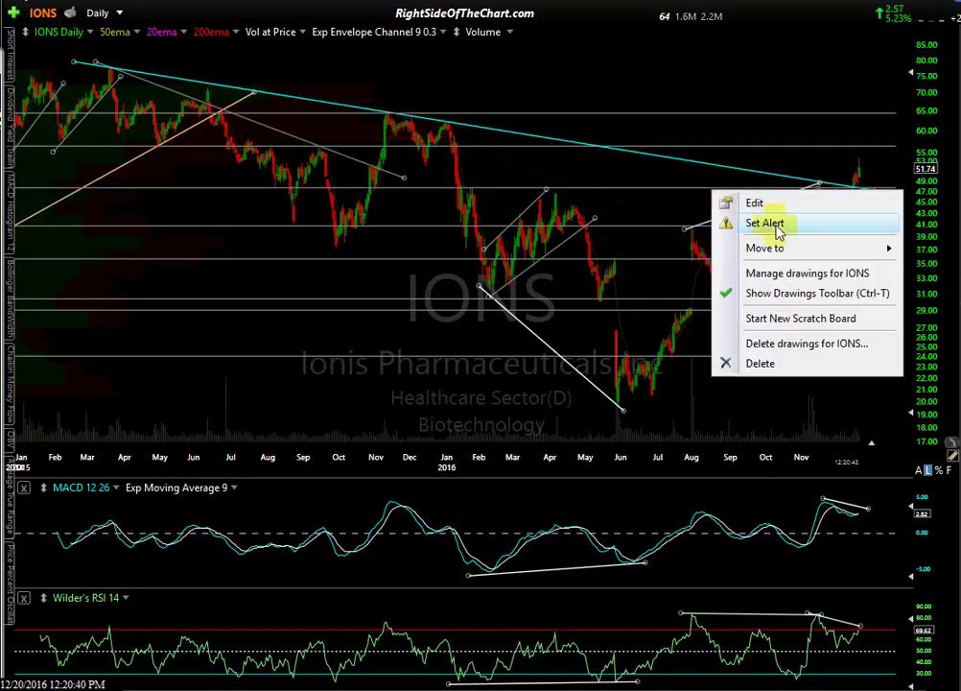
click(784, 205)
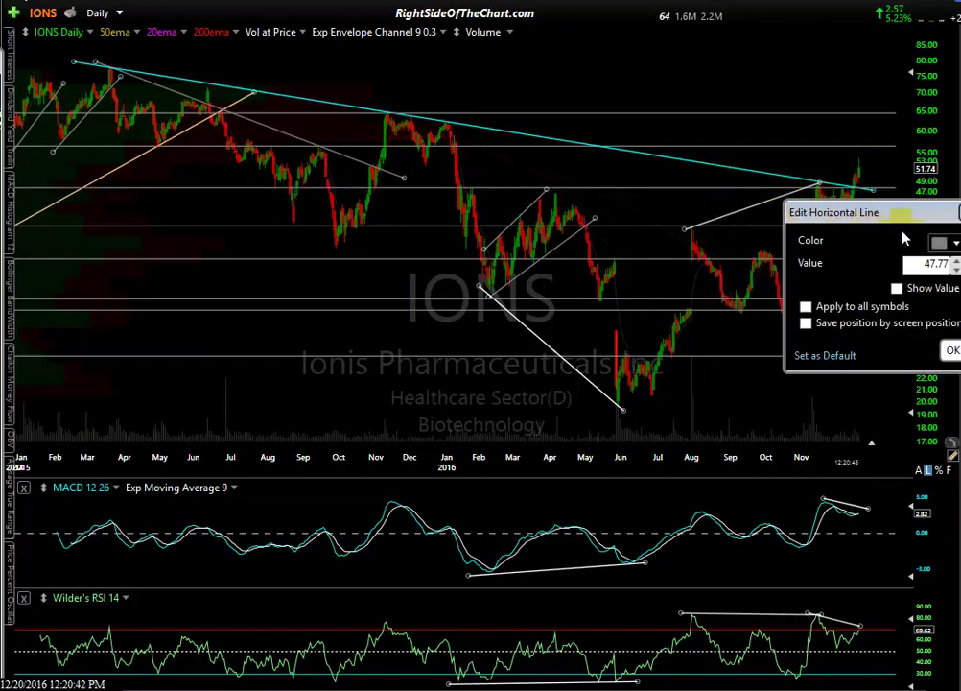
click(948, 243)
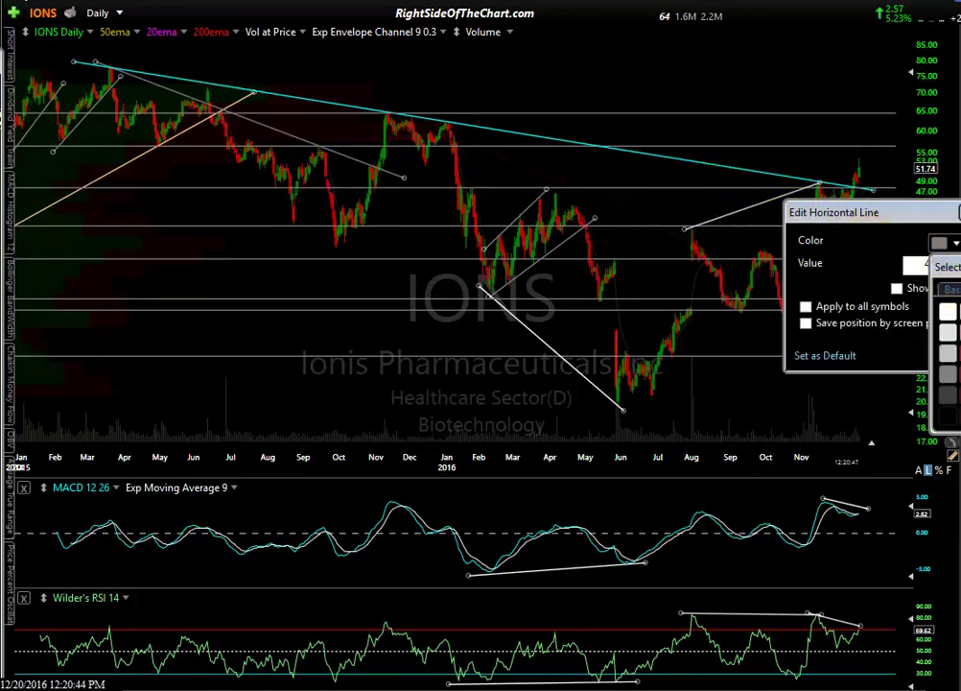
click(897, 287)
click(897, 287)
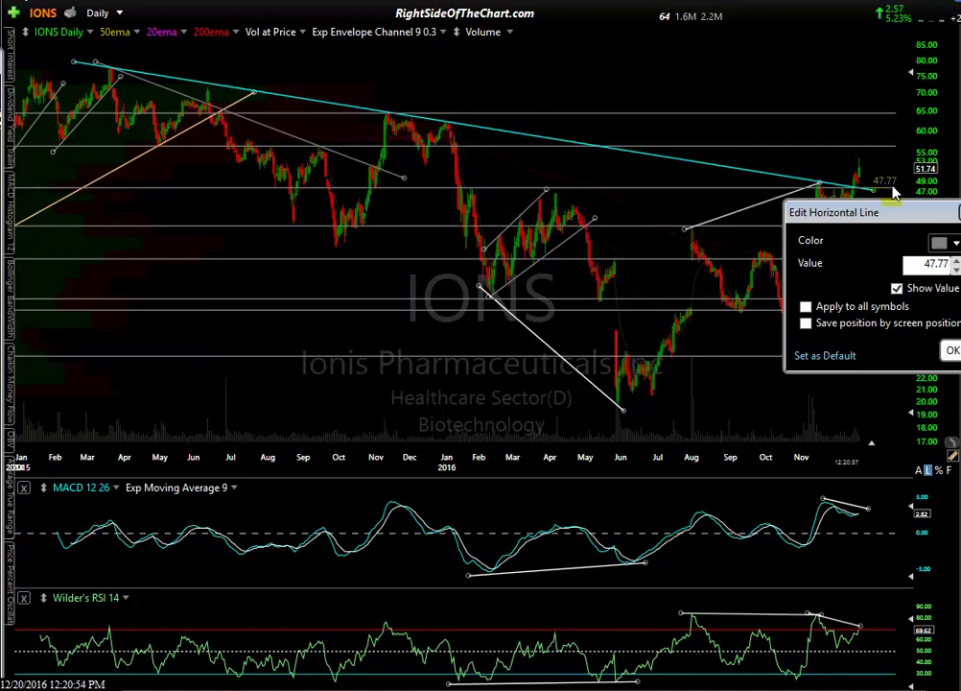
click(746, 77)
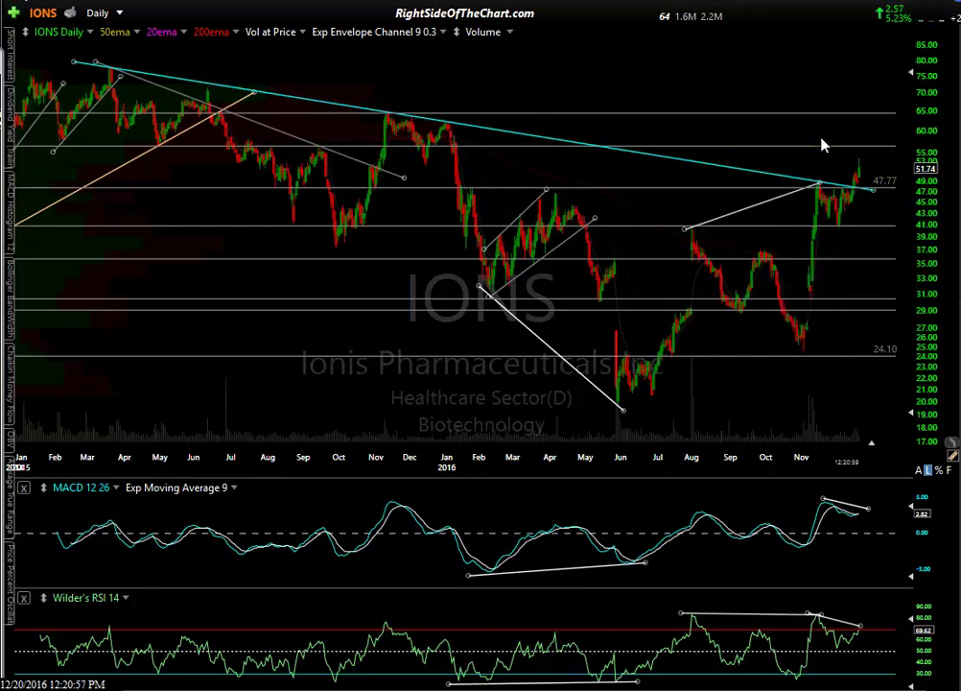
Extend IONS's cyan downtrend line to the right.
right_click(737, 178)
click(754, 189)
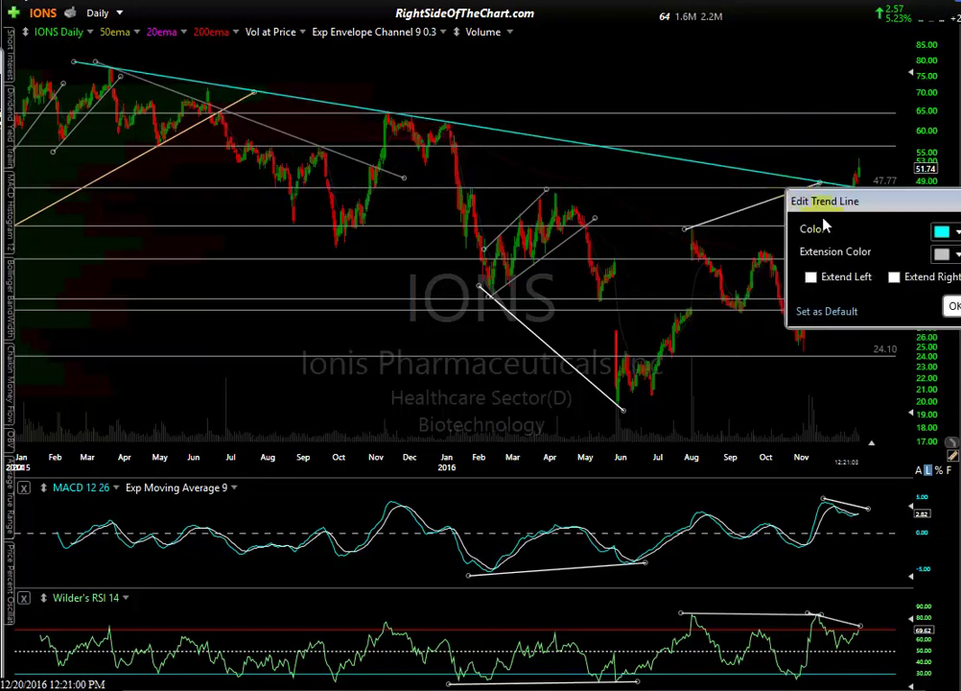
click(894, 276)
click(954, 305)
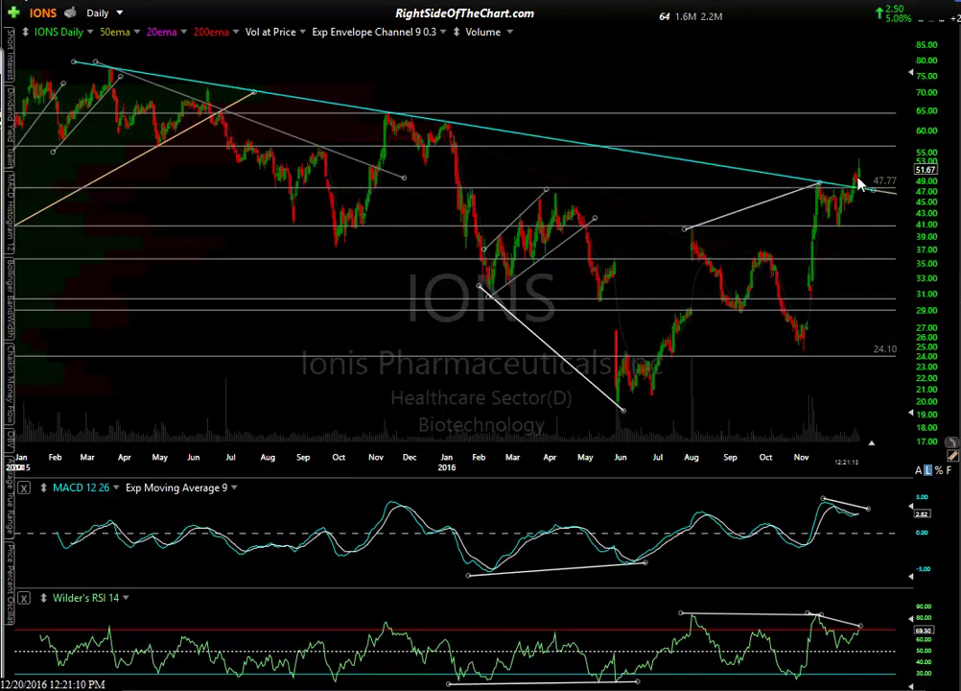
mouse_move(892, 195)
Load the symbol CARA and examine its downtrend line, rising support line and the latest candles near 9.40.
text(cara)
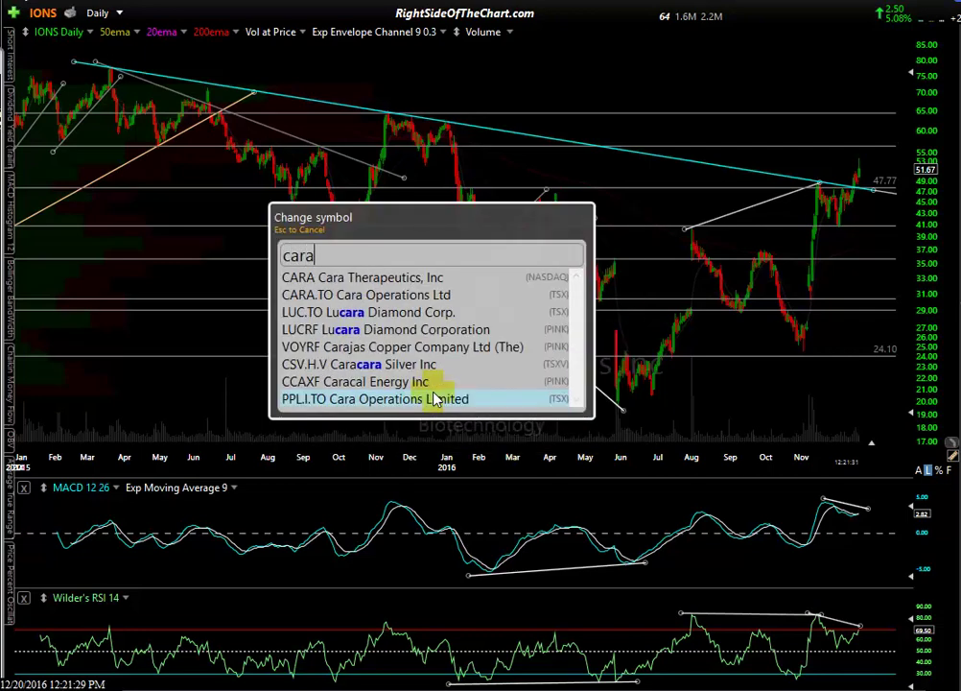
key(Return)
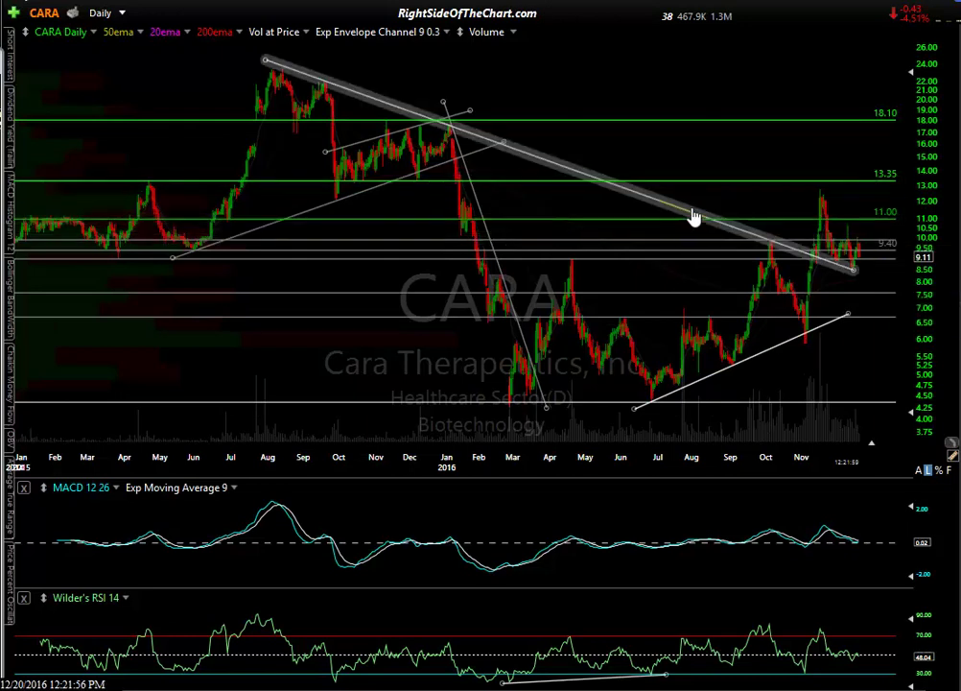
mouse_move(677, 213)
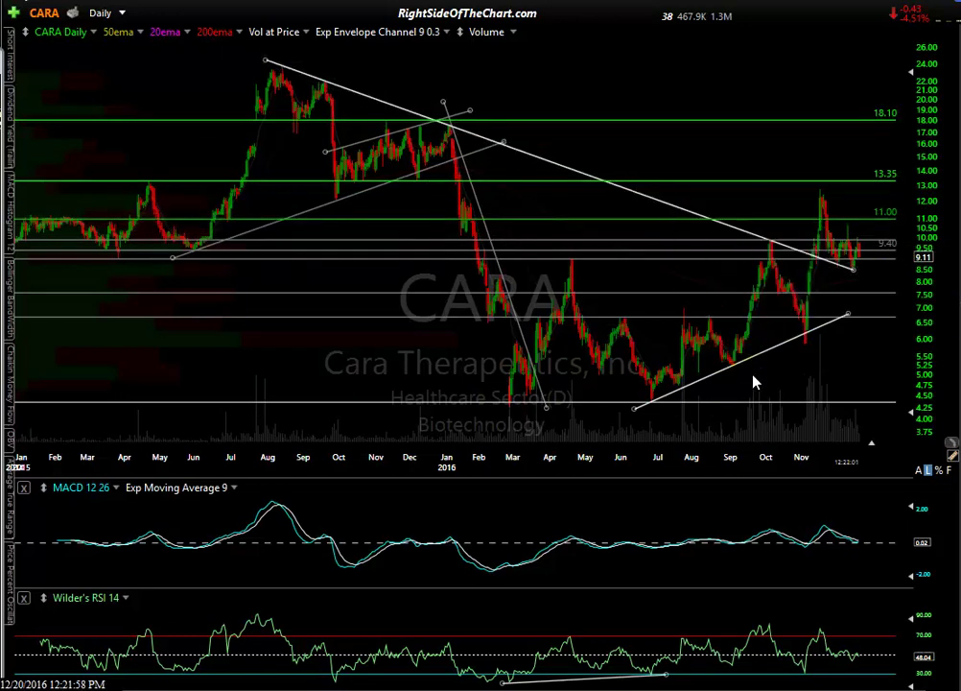
mouse_move(749, 372)
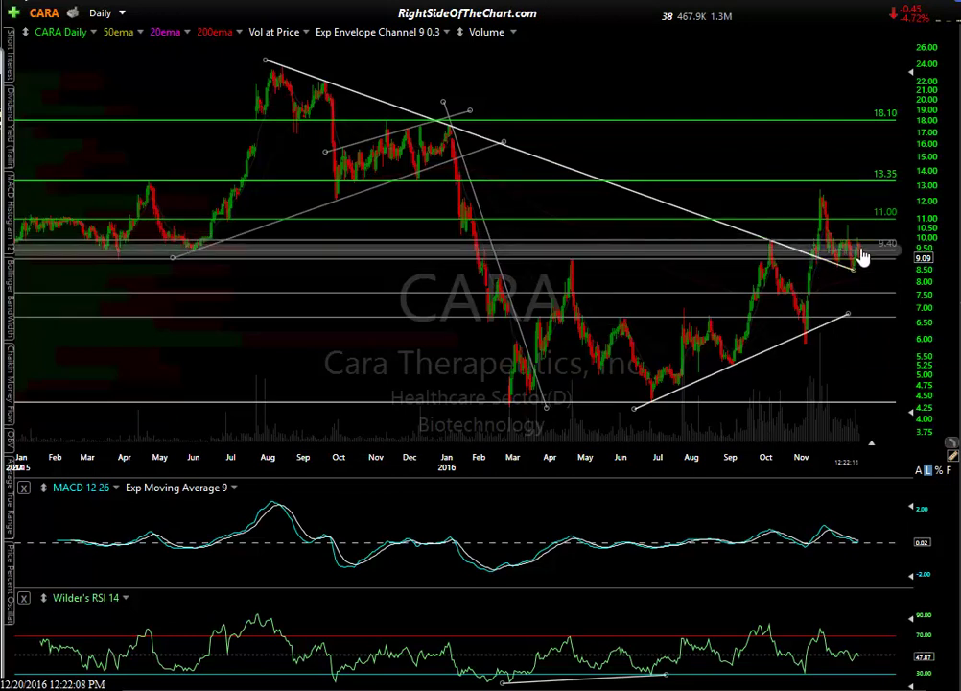
mouse_move(861, 255)
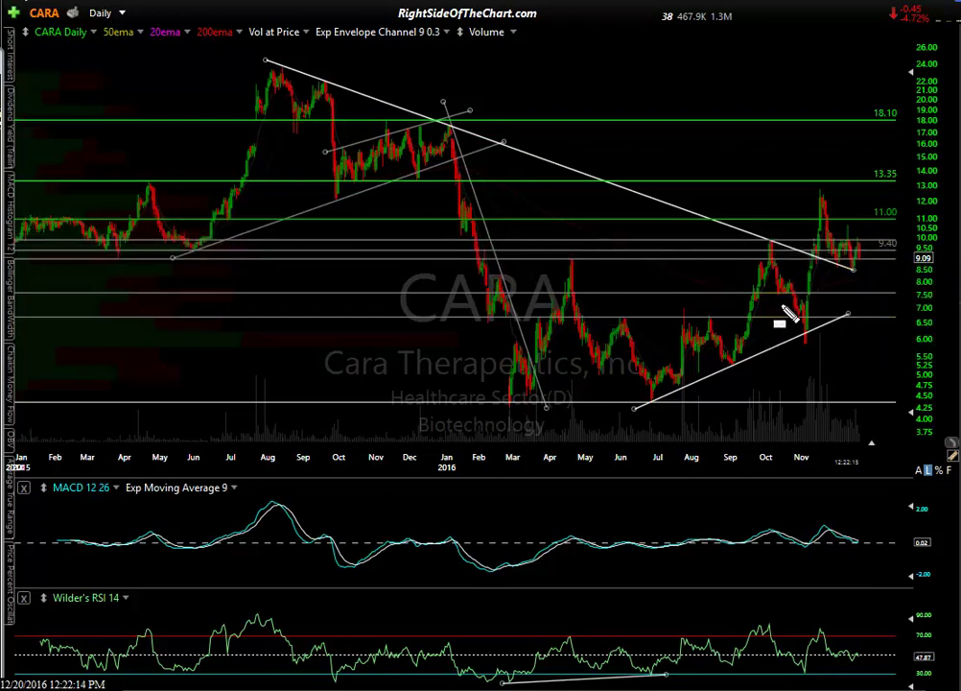
Shade CARA's zone at about 9 to 10 from October onward and draw magenta arrows up to the 13.35 and 18.10 targets.
mouse_move(768, 239)
mouse_down()
mouse_move(782, 264)
mouse_move(888, 266)
mouse_up()
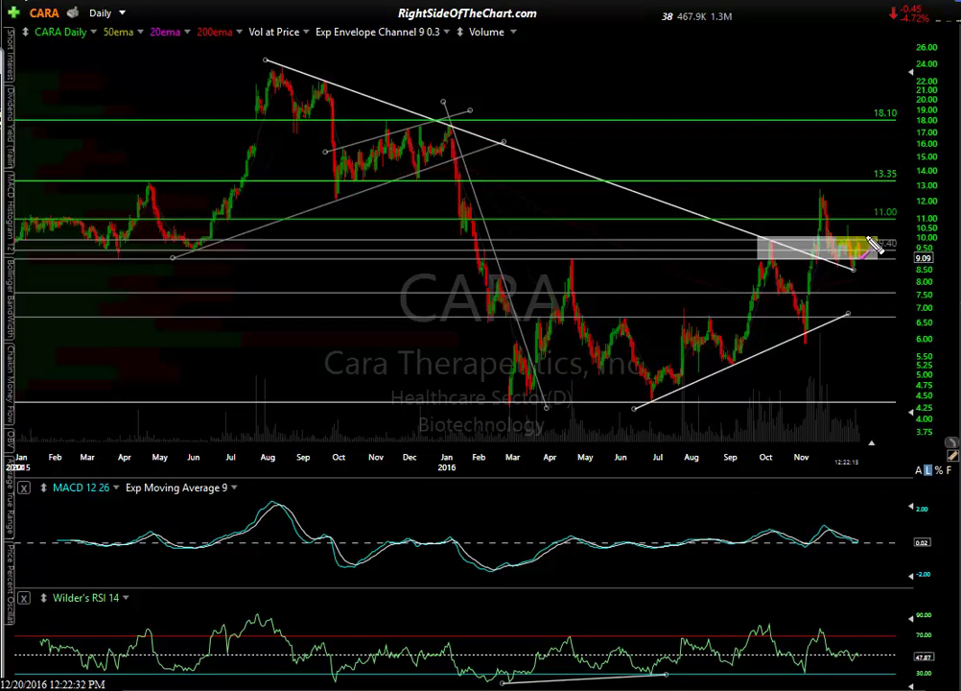
mouse_move(873, 241)
mouse_down()
mouse_move(878, 204)
mouse_move(892, 189)
mouse_up()
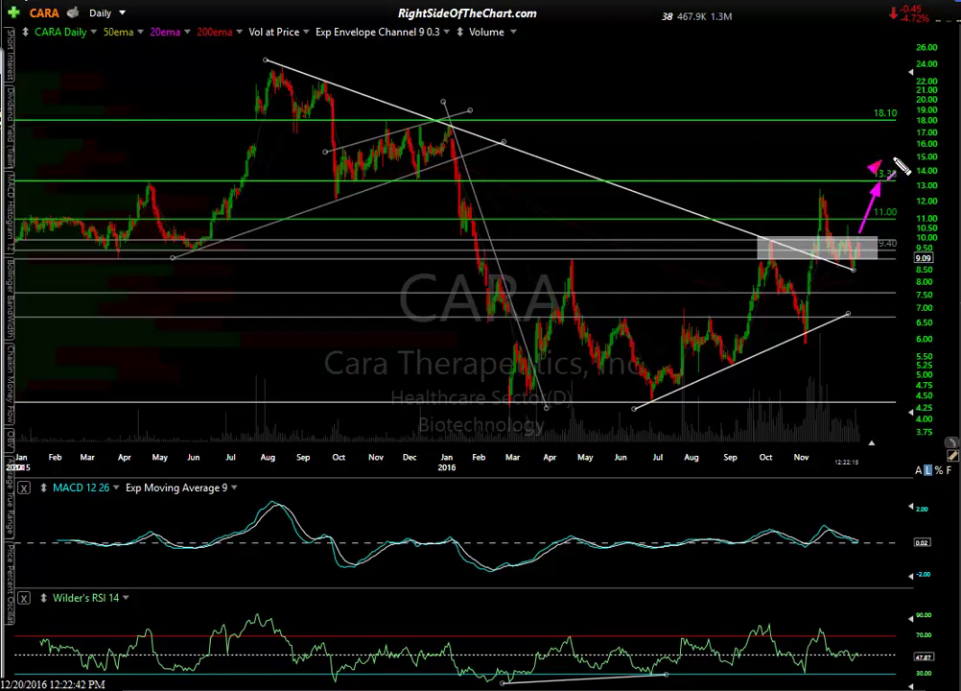
drag(885, 169, 897, 122)
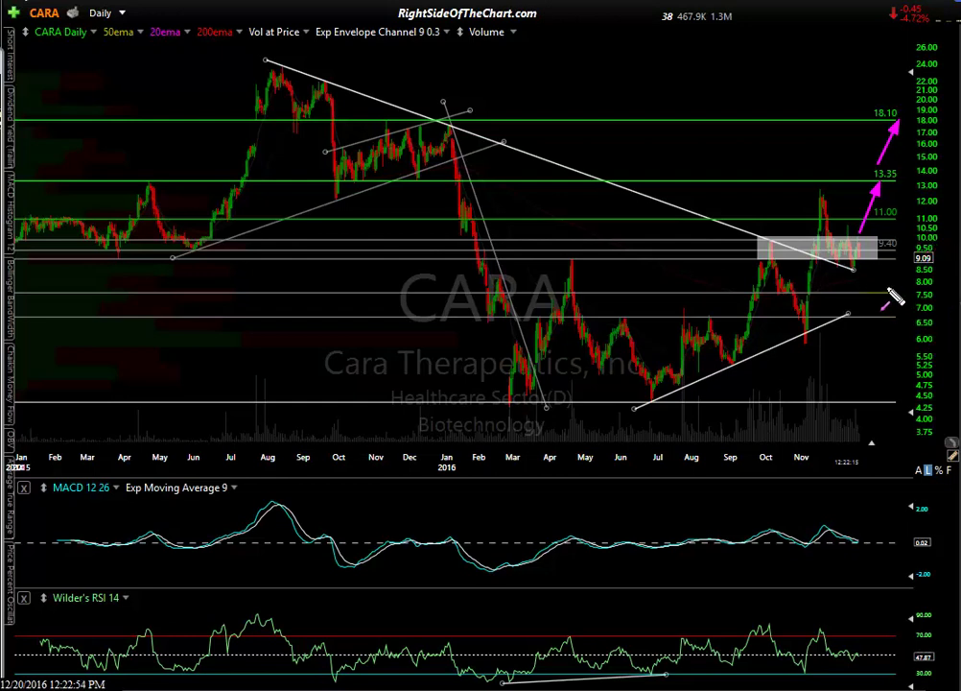
drag(855, 237, 875, 261)
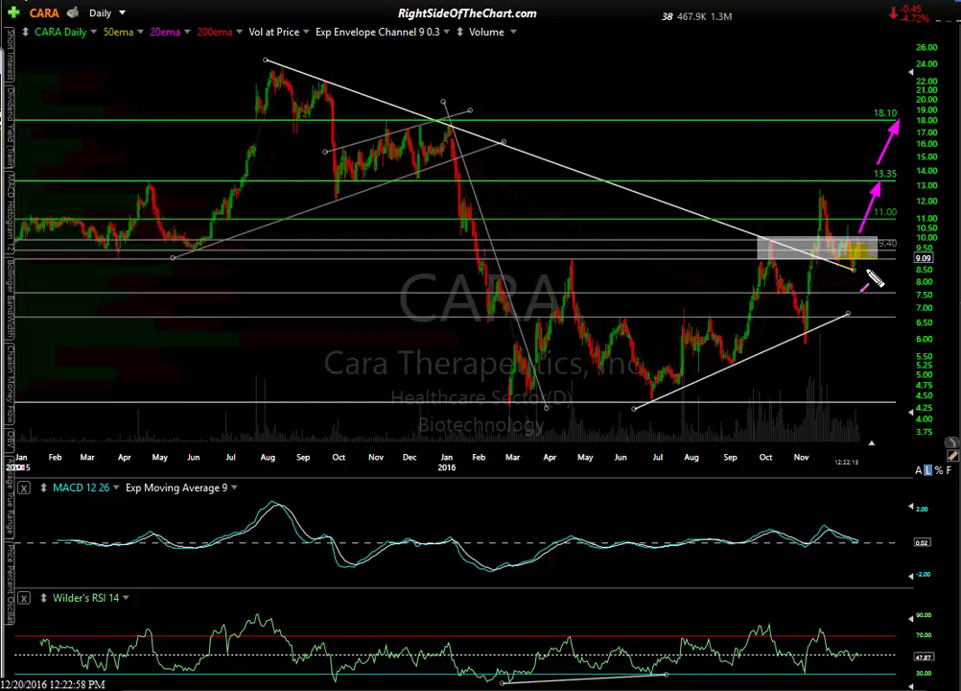
Draw a magenta horizontal line at about 8.50 beneath CARA's shaded zone and its latest lows.
drag(875, 283, 858, 276)
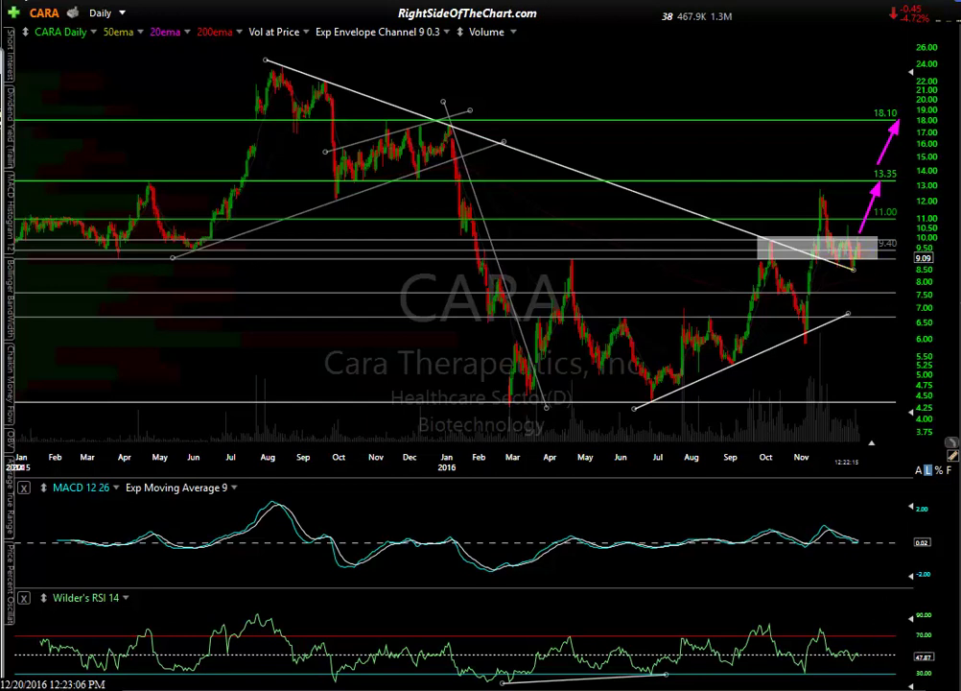
drag(879, 271, 815, 273)
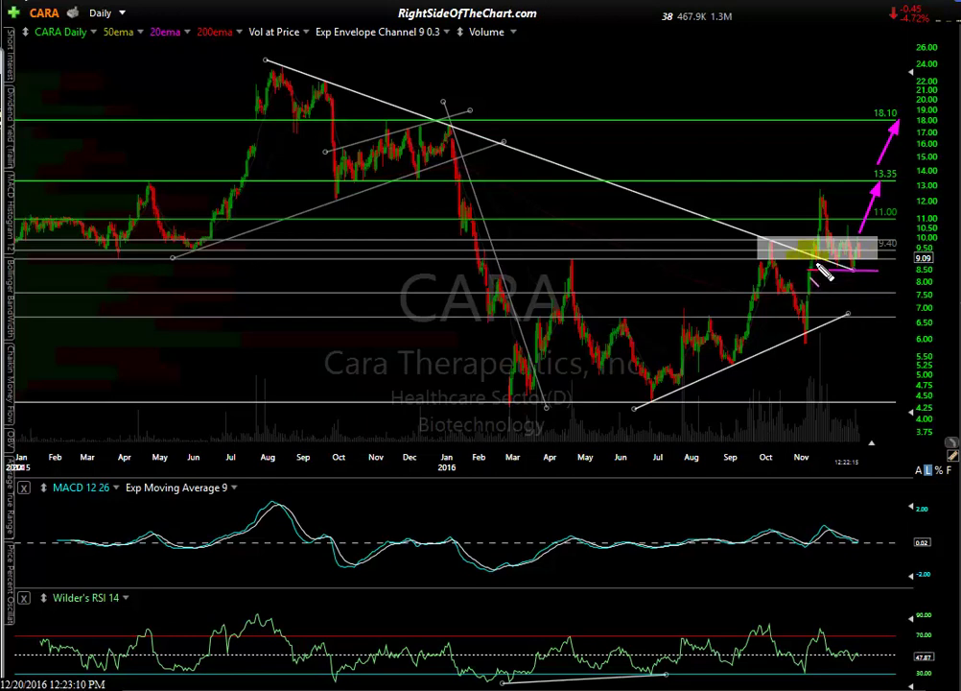
mouse_move(758, 245)
mouse_down()
mouse_move(857, 249)
mouse_move(842, 264)
mouse_move(872, 251)
mouse_up()
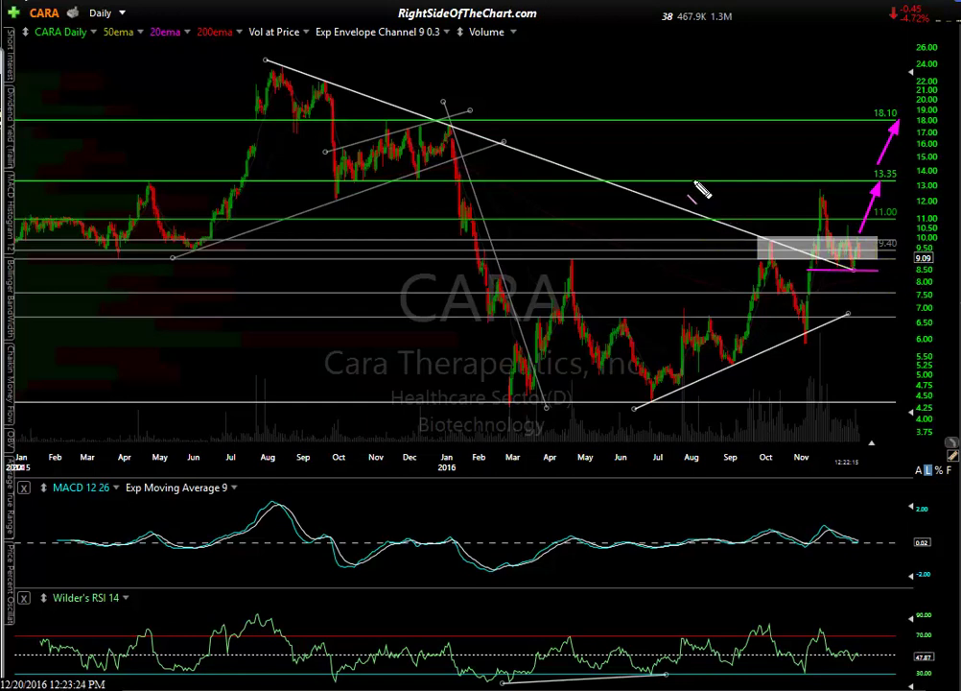
drag(814, 254, 845, 256)
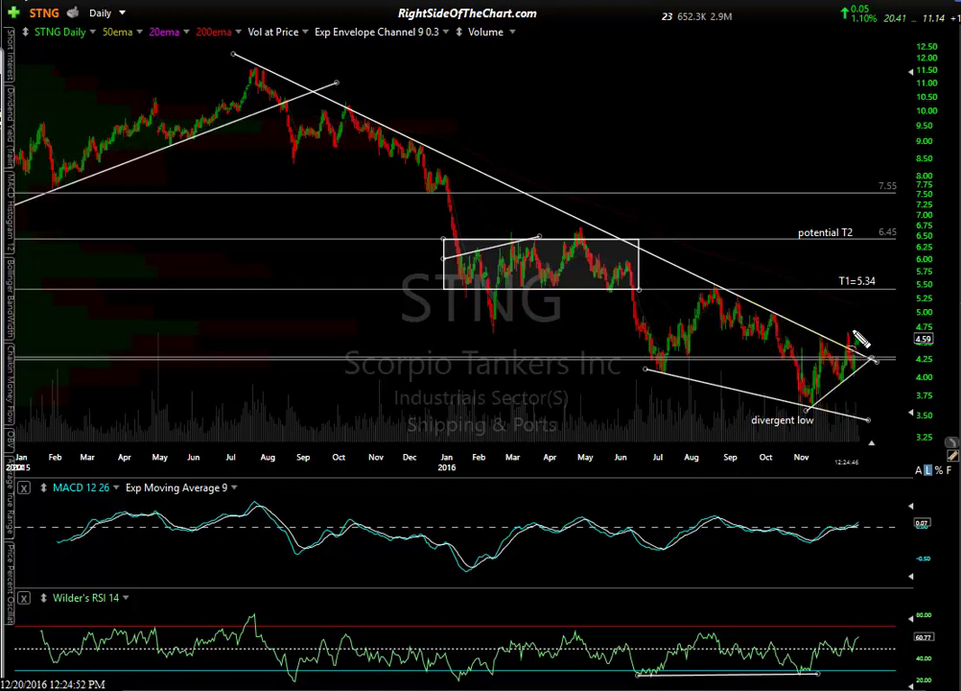
Circle in red STNG's December spike above the downtrend line and the dip to the rising support line, and clear the circles.
drag(850, 332, 855, 351)
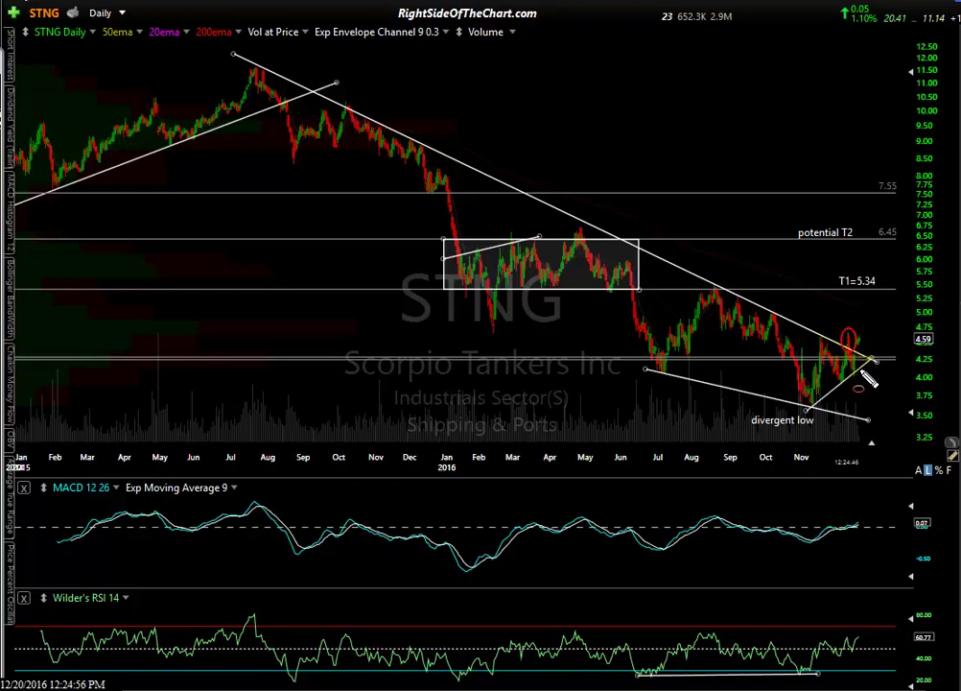
drag(836, 412, 879, 378)
mouse_move(856, 386)
mouse_down()
mouse_move(864, 394)
mouse_move(856, 377)
mouse_up()
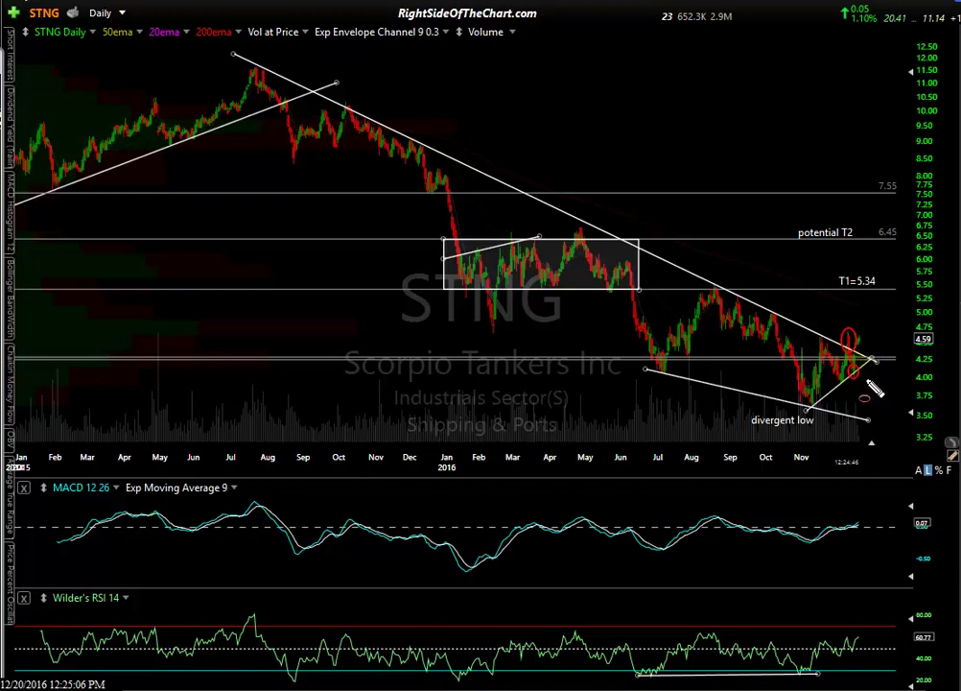
key(Escape)
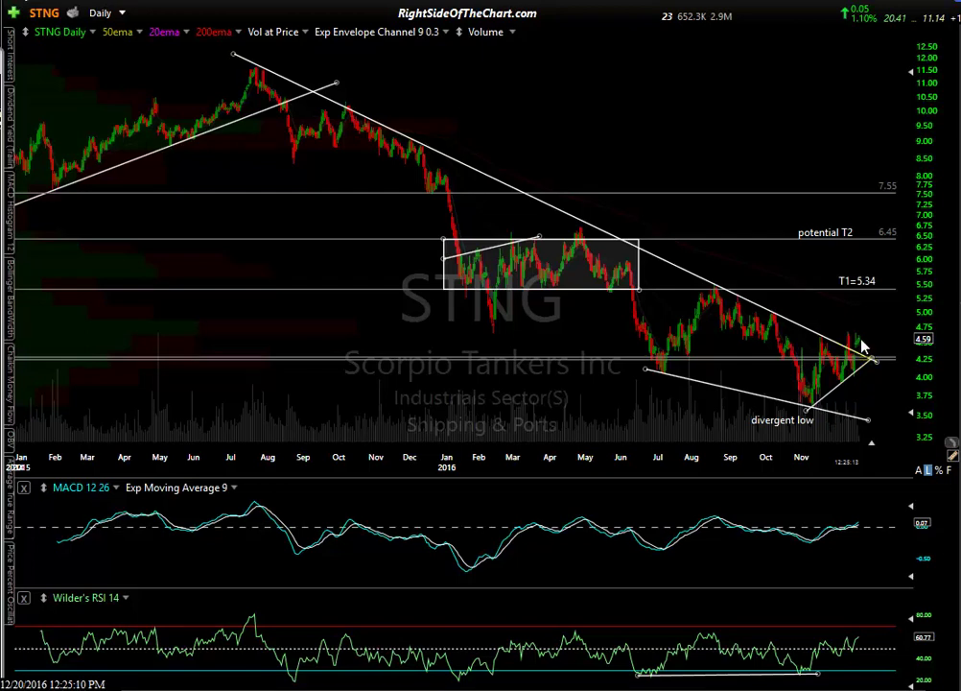
Add a horizontal line at 4.60 across STNG's earlier support and resistance touches and show its value label.
mouse_move(854, 351)
click(883, 338)
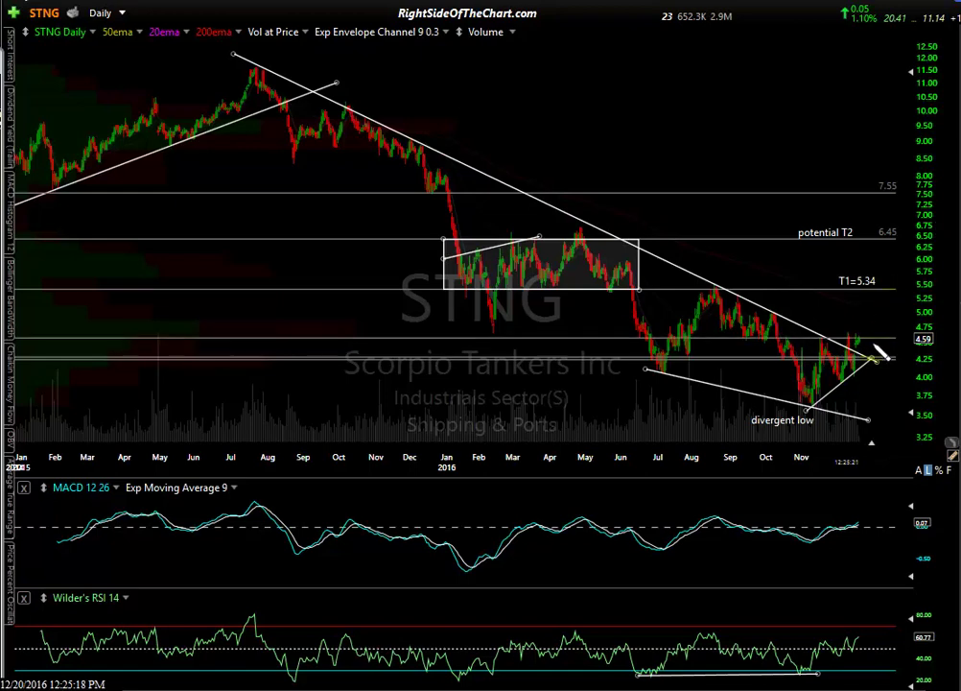
mouse_move(765, 341)
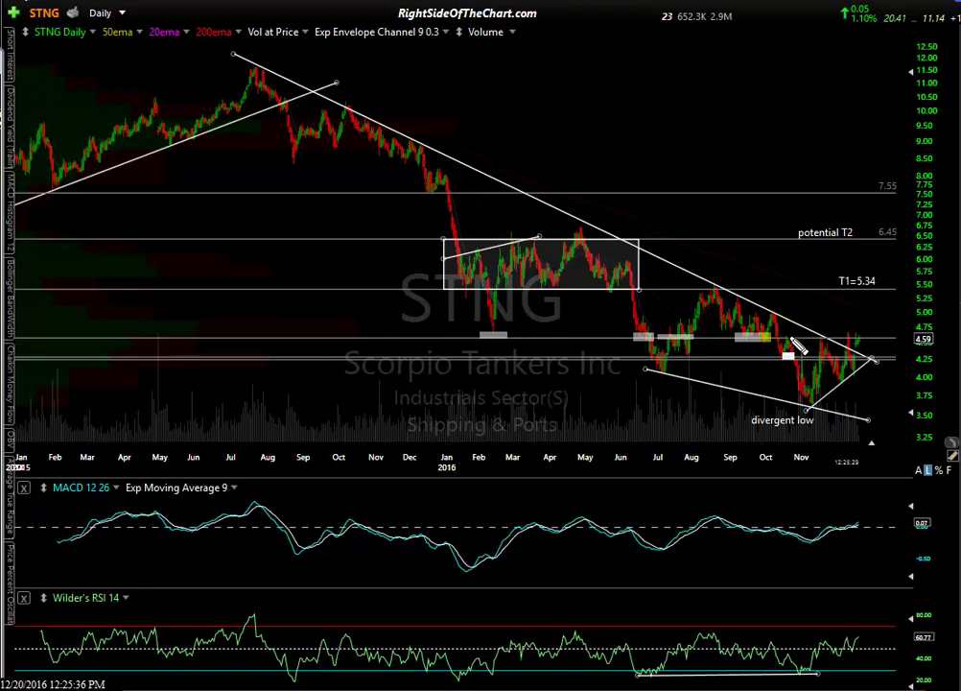
right_click(888, 350)
click(873, 358)
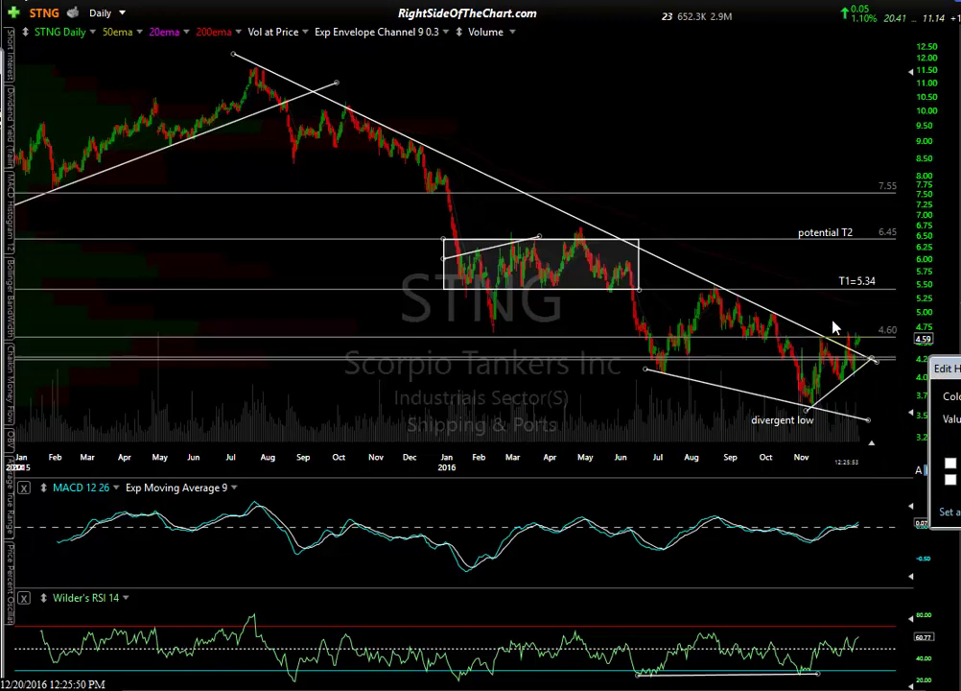
Place a second horizontal line at 4.70 on STNG's December highs, with its value label shown.
scroll(841, 324, up, 2)
scroll(840, 324, up, 2)
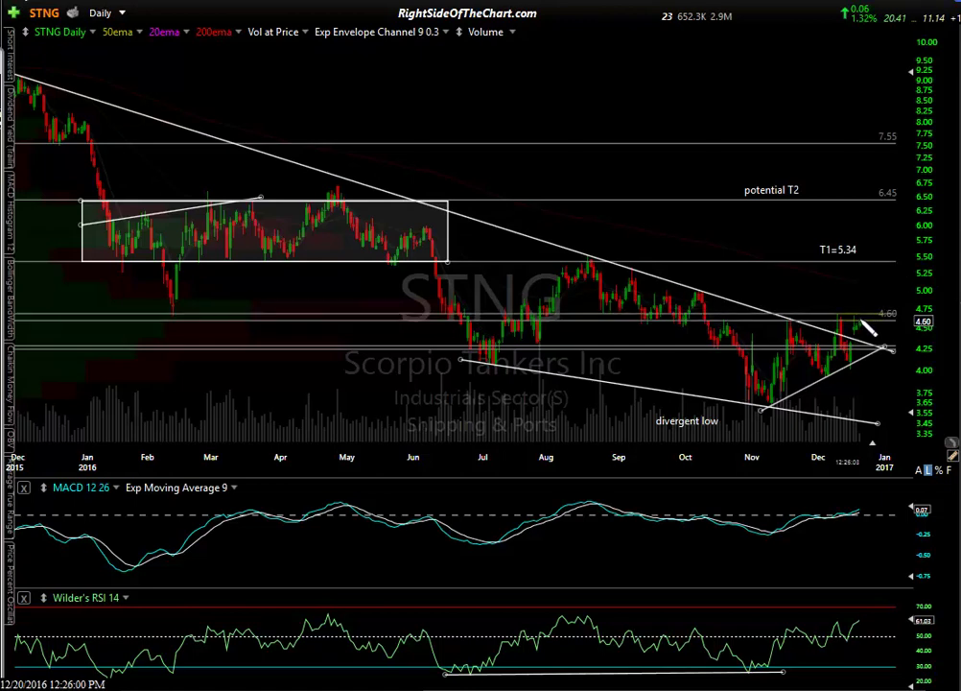
right_click(845, 326)
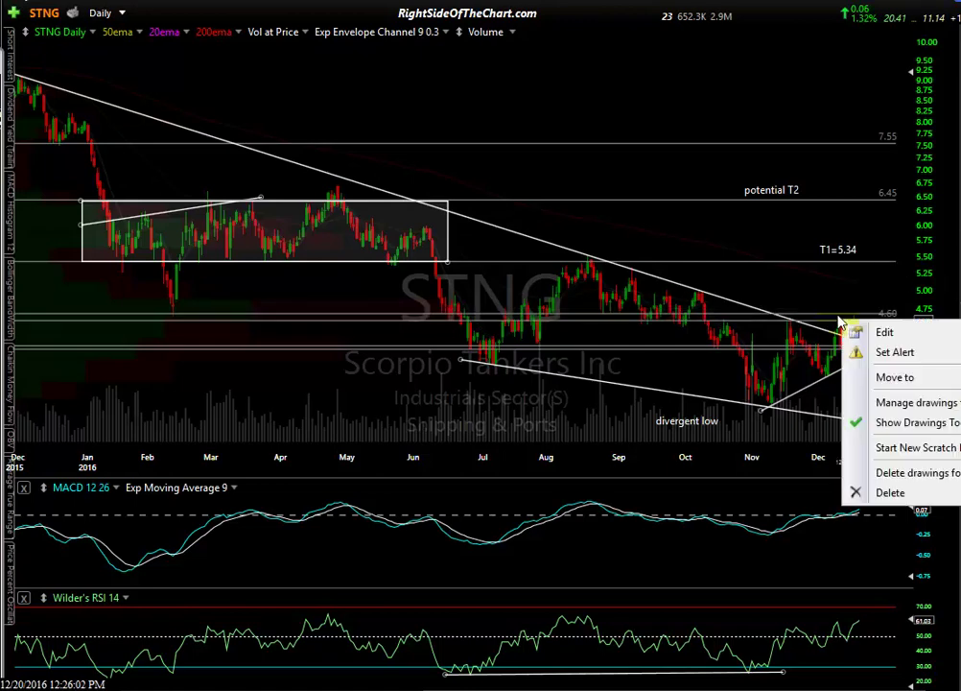
click(866, 330)
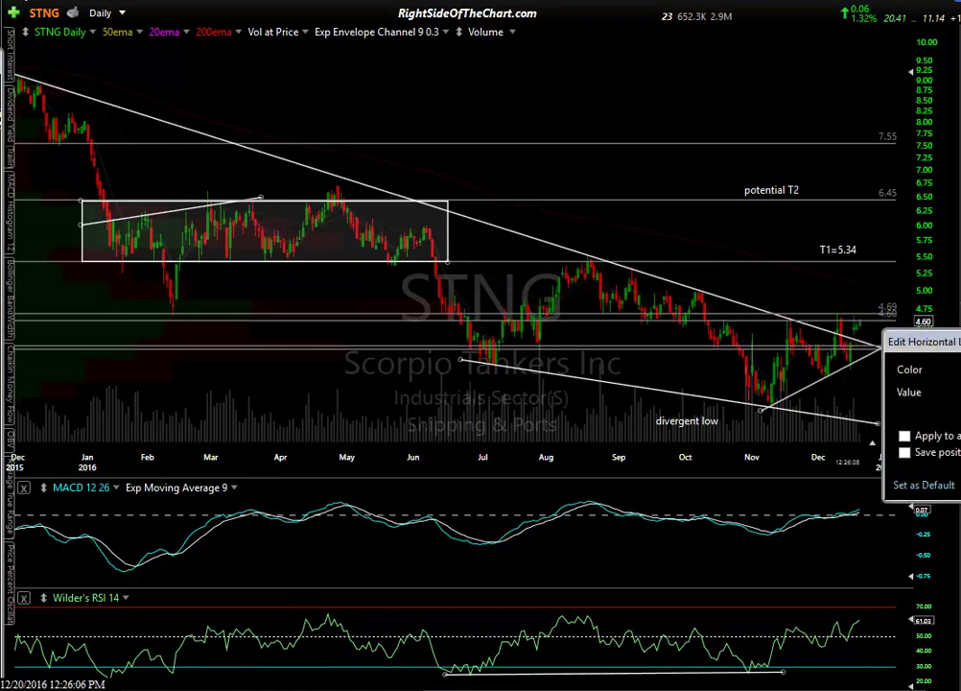
click(850, 321)
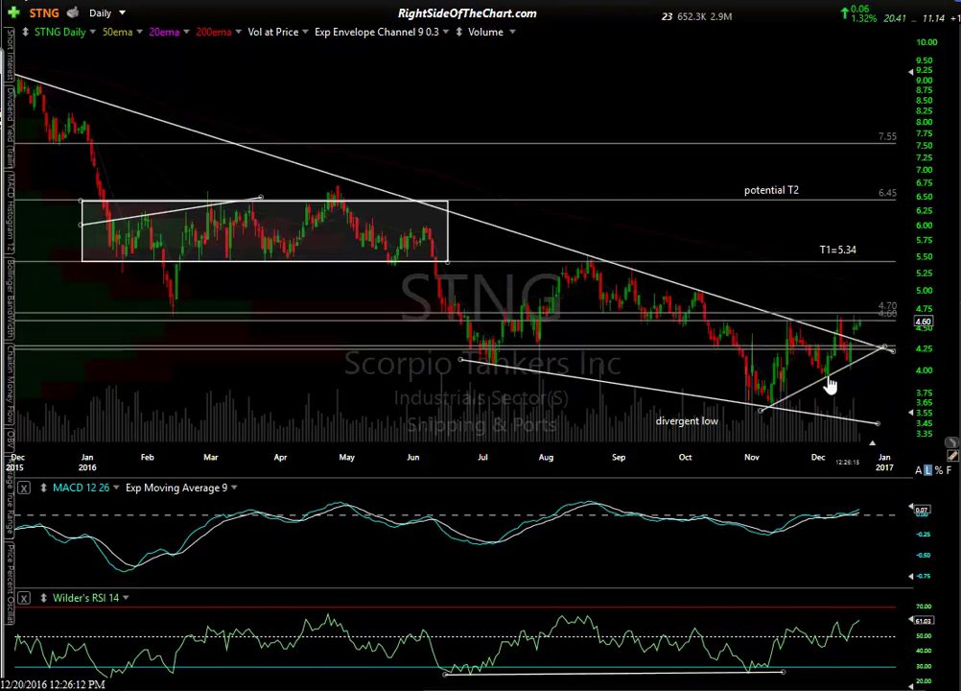
Load the symbol PIOI and draw a rising trend line under its MACD lows from May to December 2016.
scroll(864, 275, down, 2)
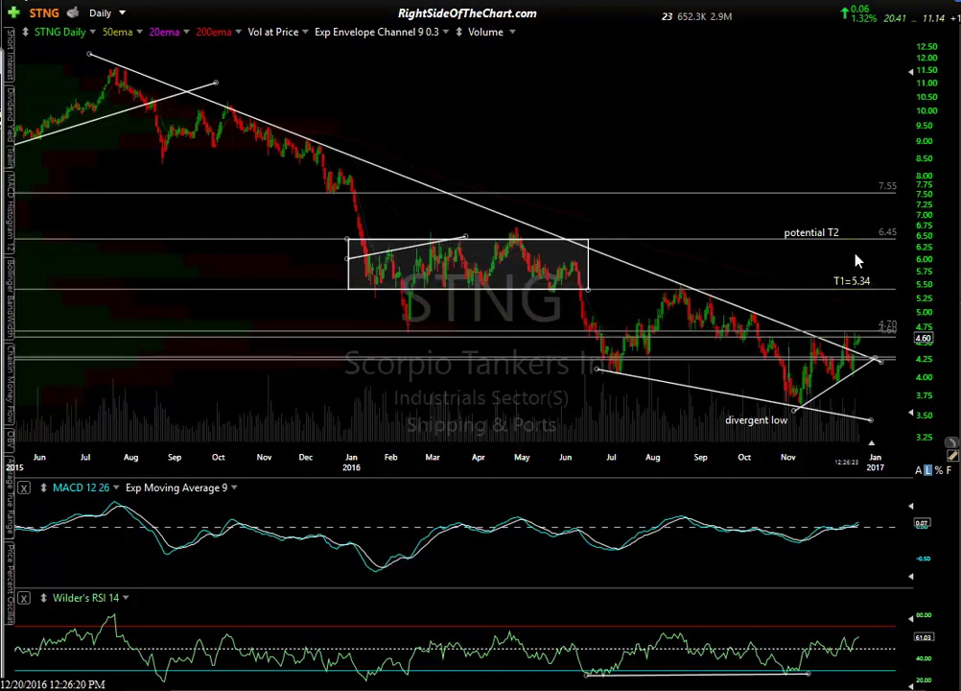
click(897, 193)
drag(642, 133, 737, 133)
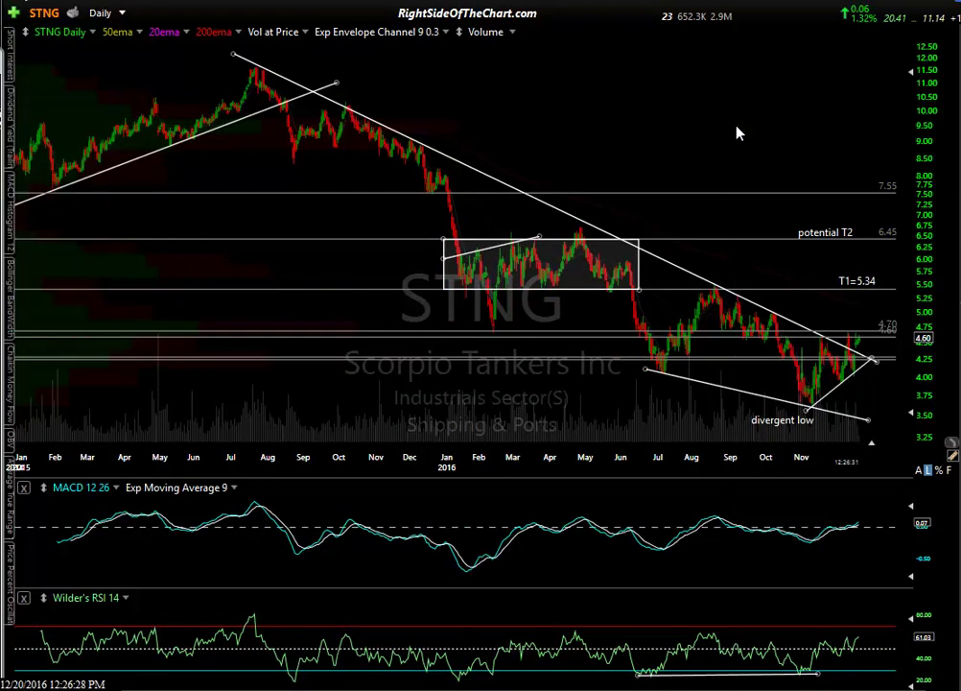
text(pioi)
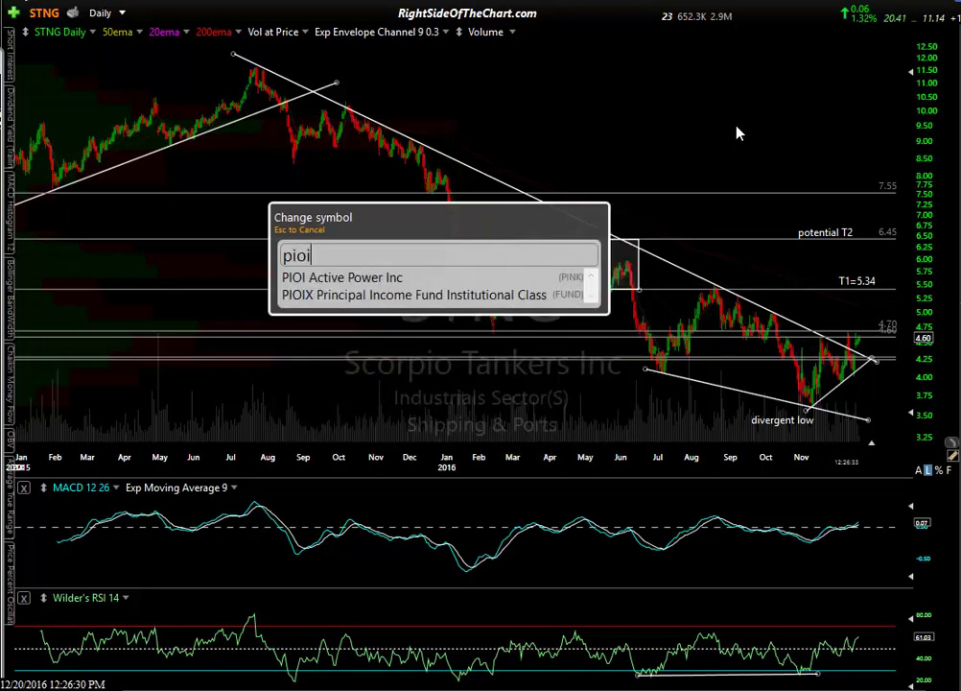
key(Return)
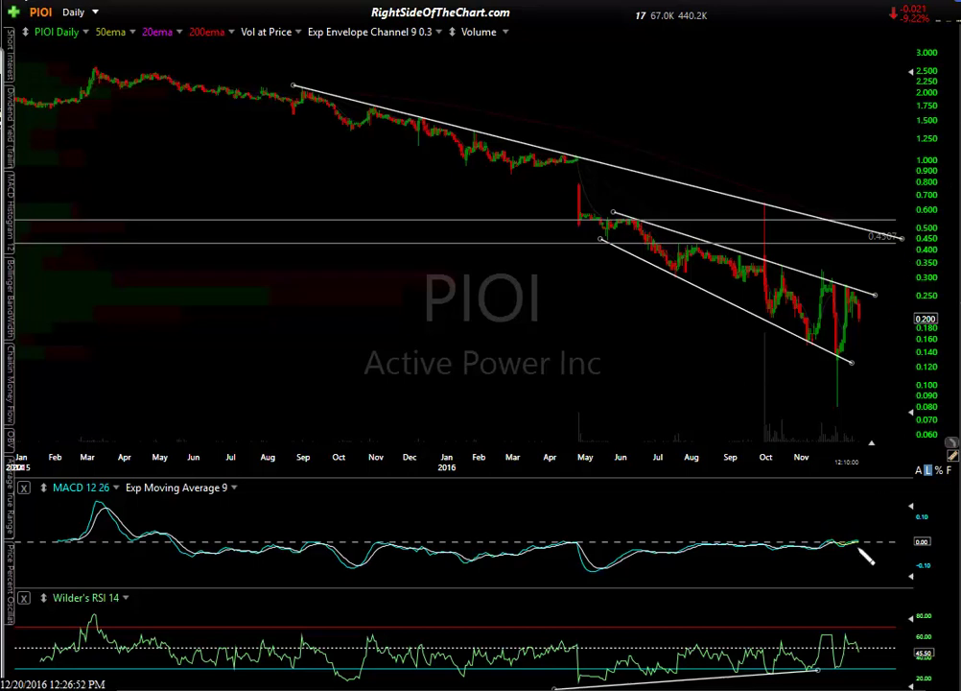
mouse_move(852, 556)
mouse_down()
mouse_move(551, 603)
mouse_move(575, 574)
mouse_up()
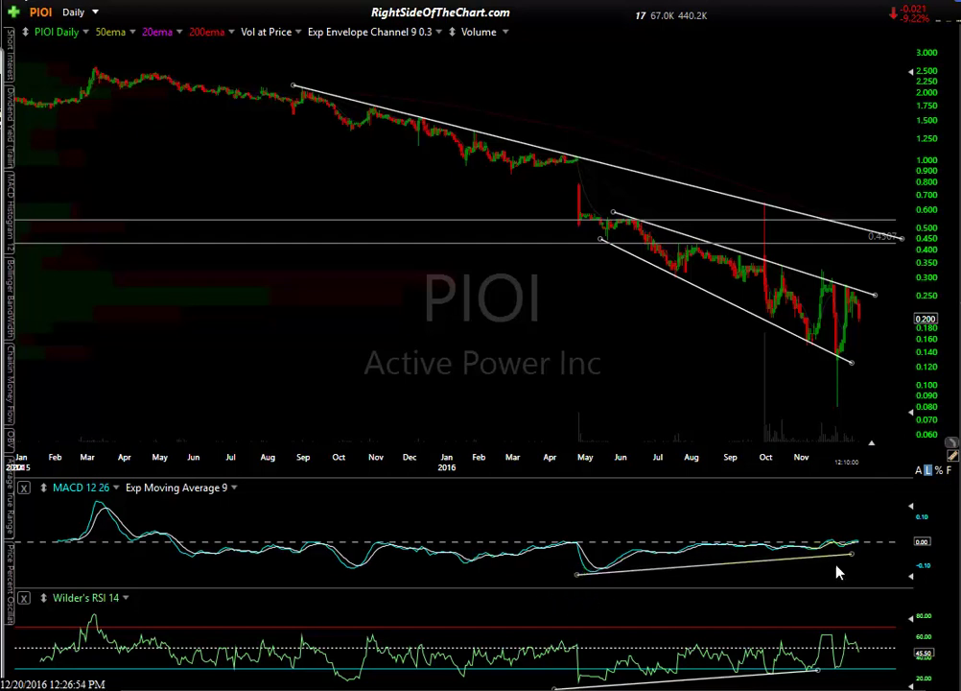
drag(854, 555, 857, 545)
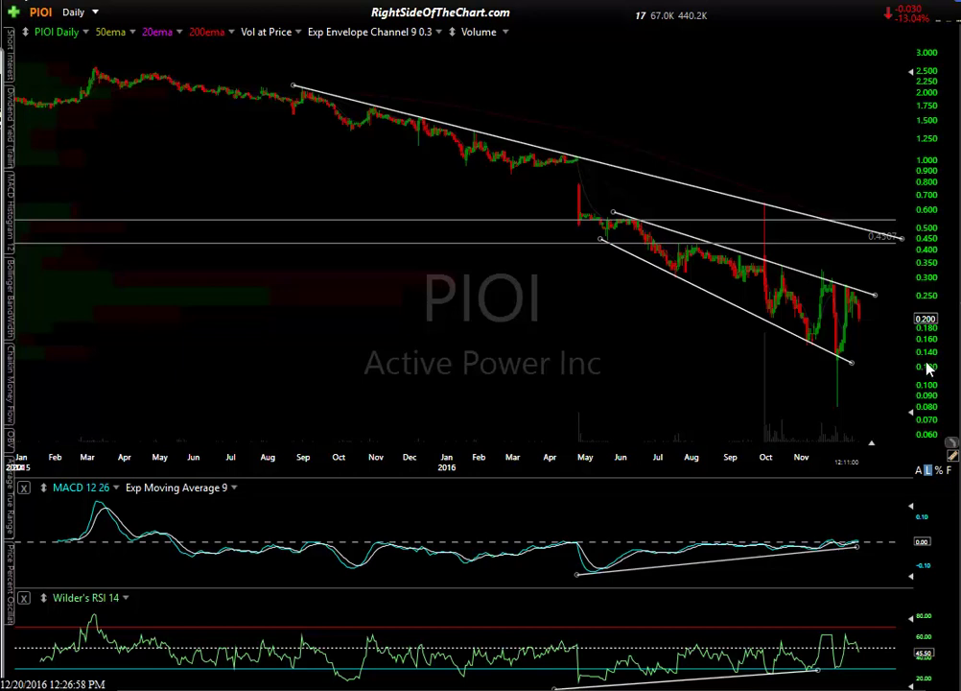
Inspect PIOI's early-December low candle and the divergence in the Price Percent Oscillator 12 26 pane, and put the pane away.
click(840, 408)
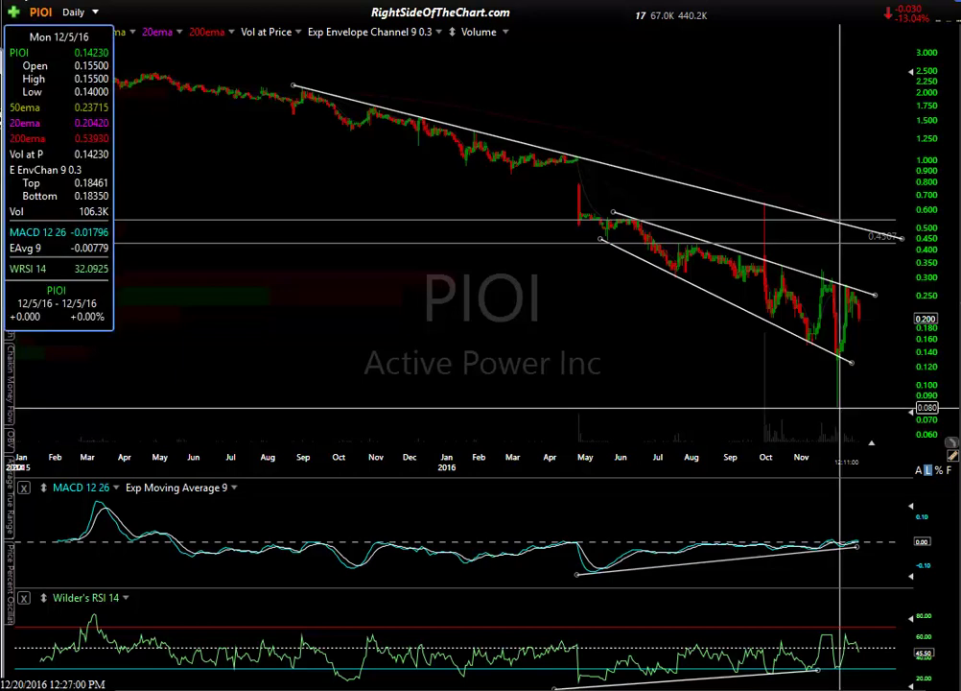
click(13, 601)
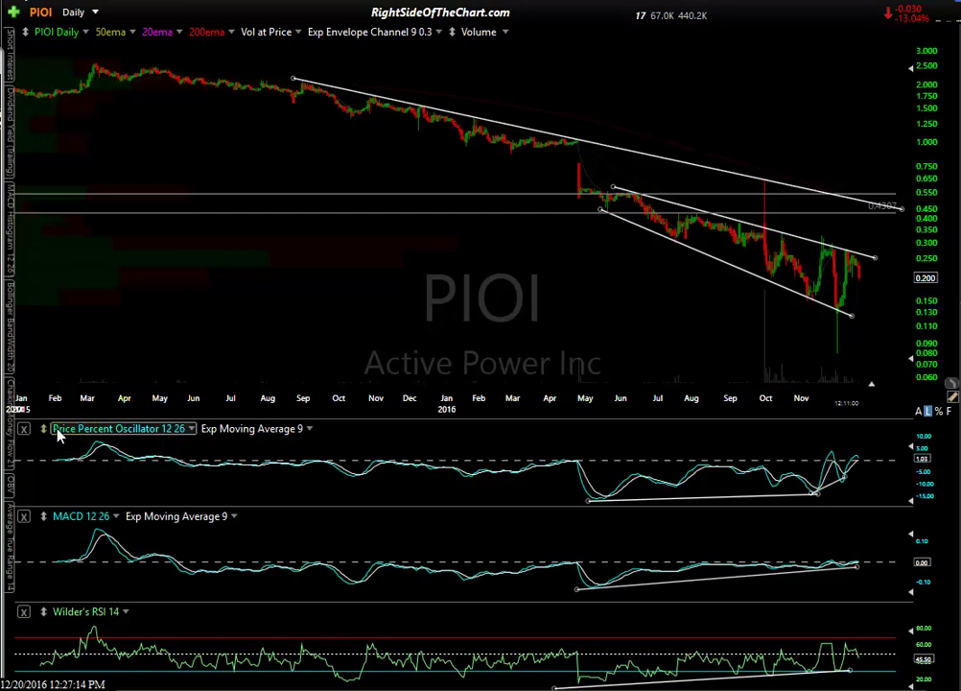
drag(43, 431, 28, 387)
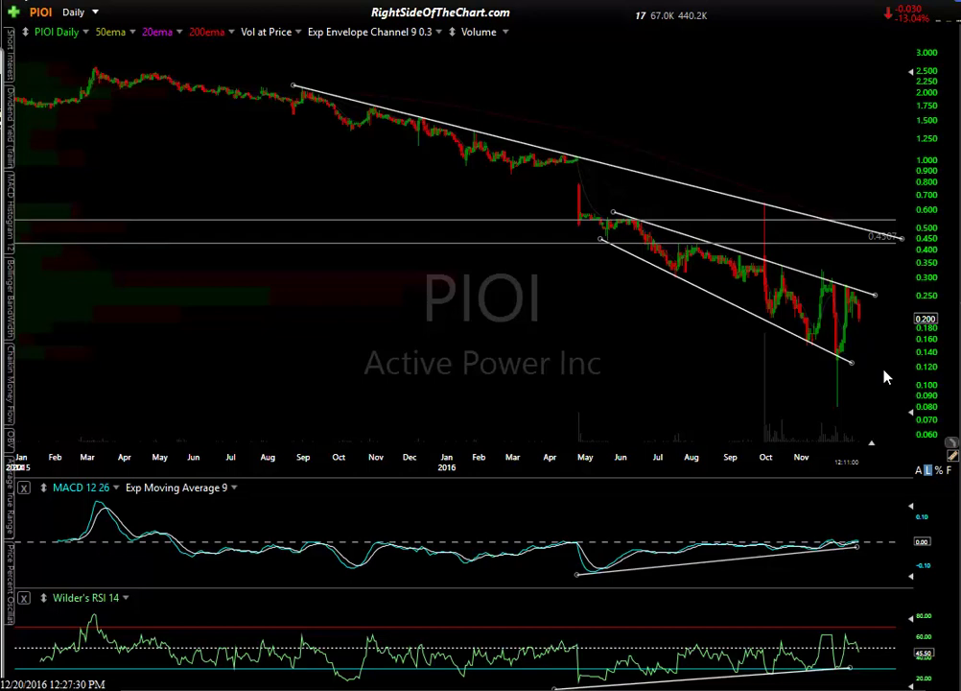
Set an alert on PIOI's downtrend line that runs from late May 2016 to early January 2017.
scroll(825, 307, up, 4)
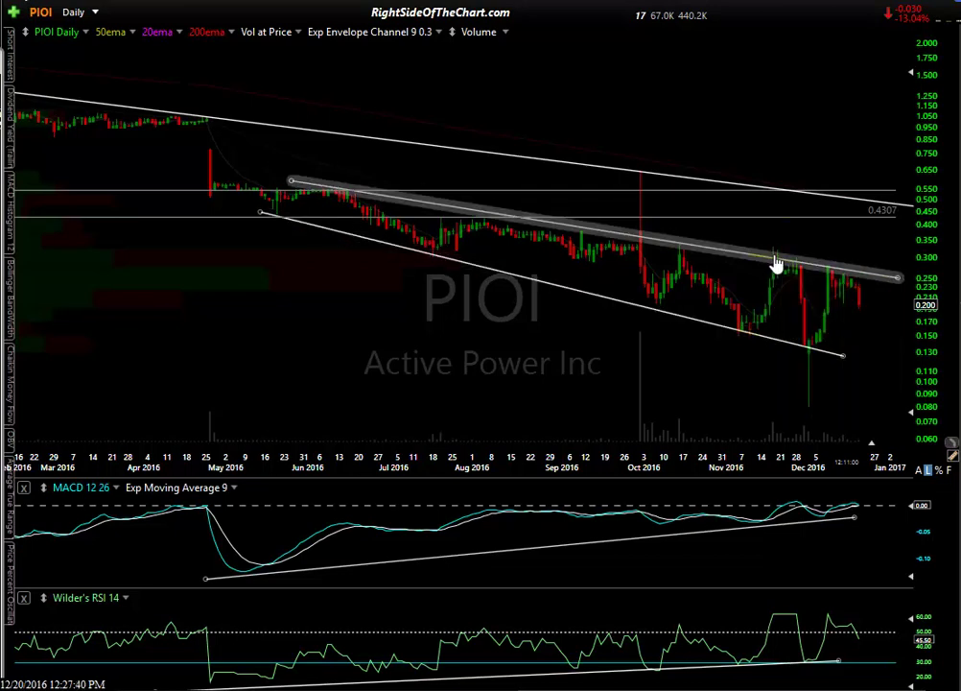
scroll(777, 267, up, 2)
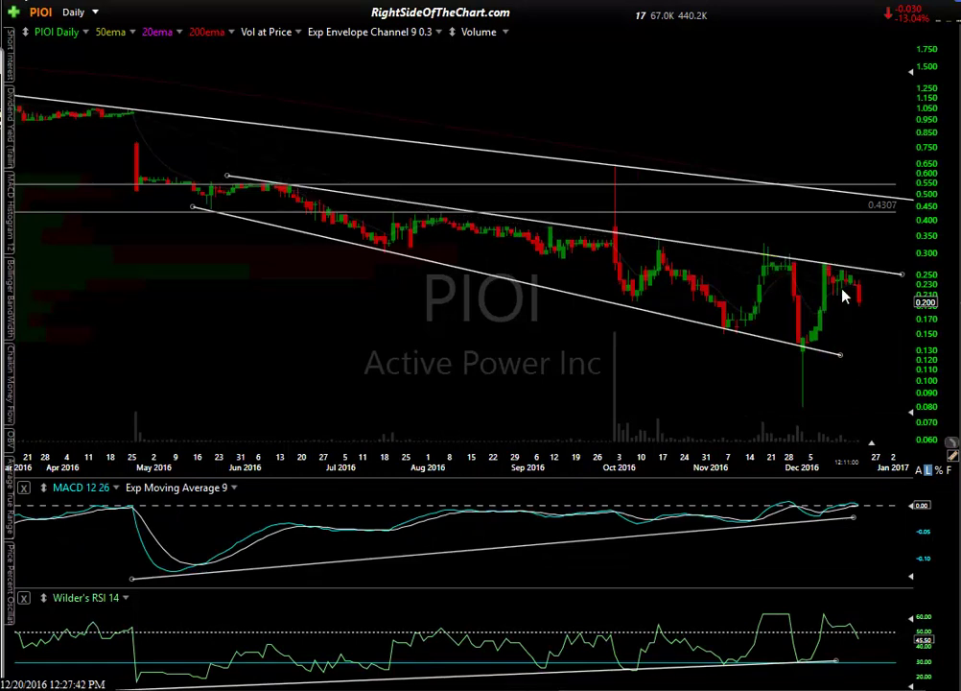
mouse_move(874, 276)
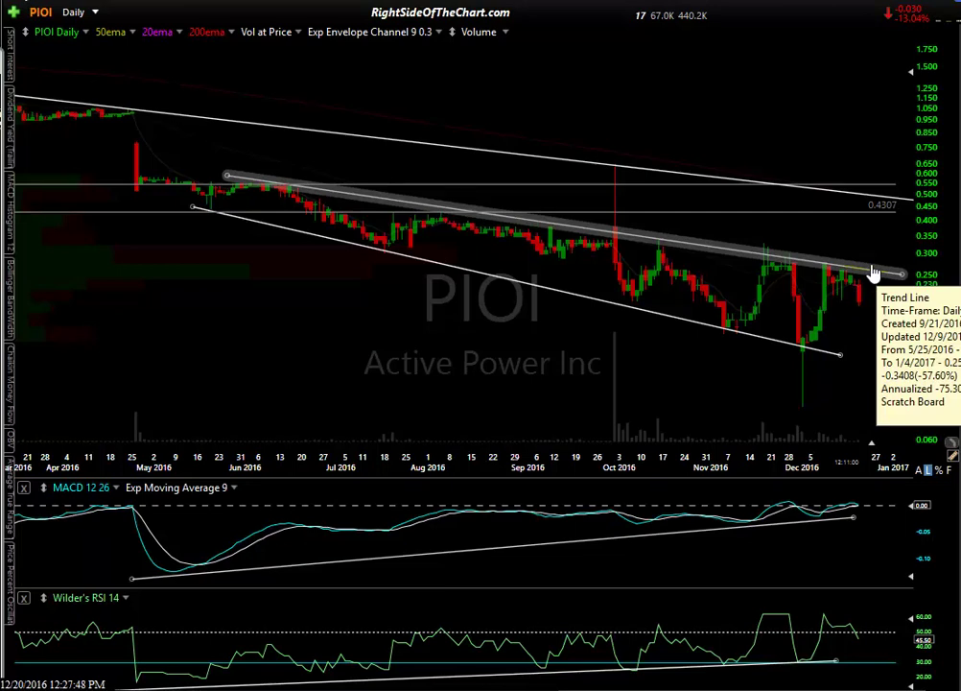
scroll(873, 307, down, 5)
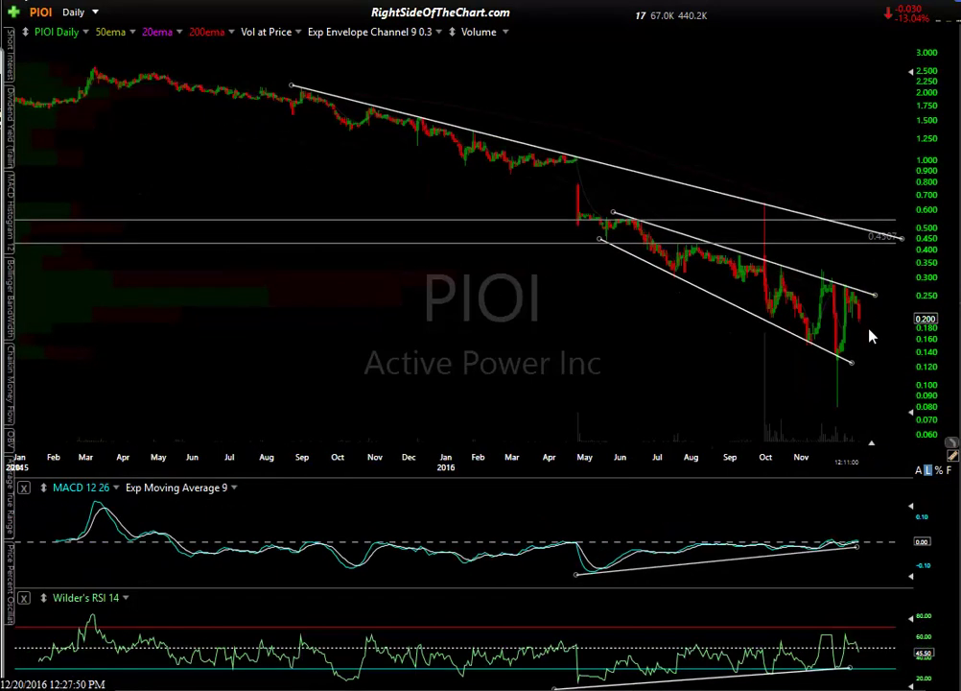
click(874, 297)
right_click(871, 295)
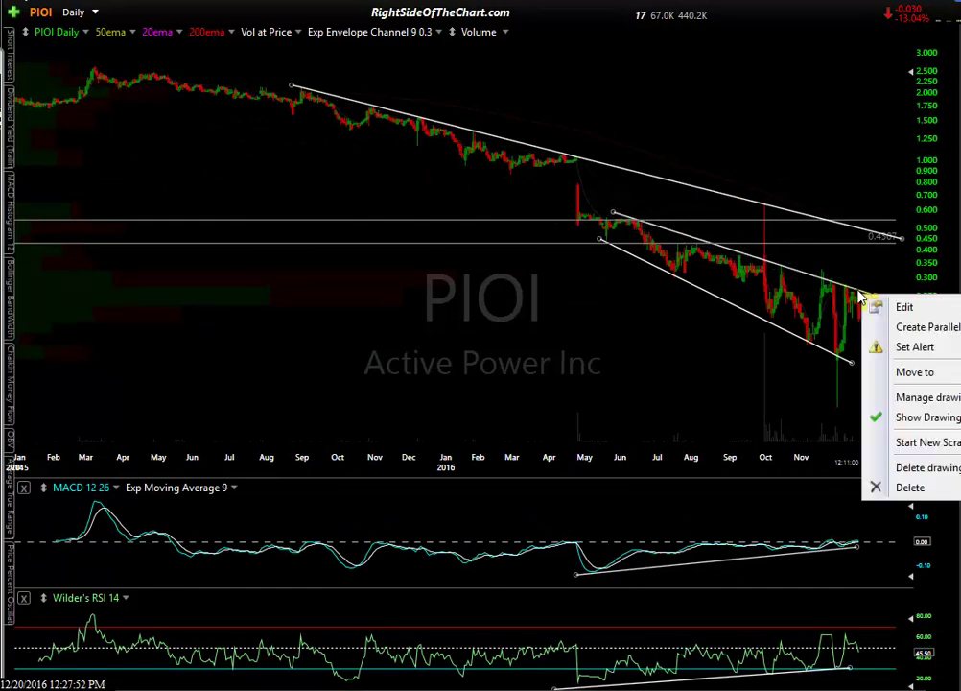
click(916, 348)
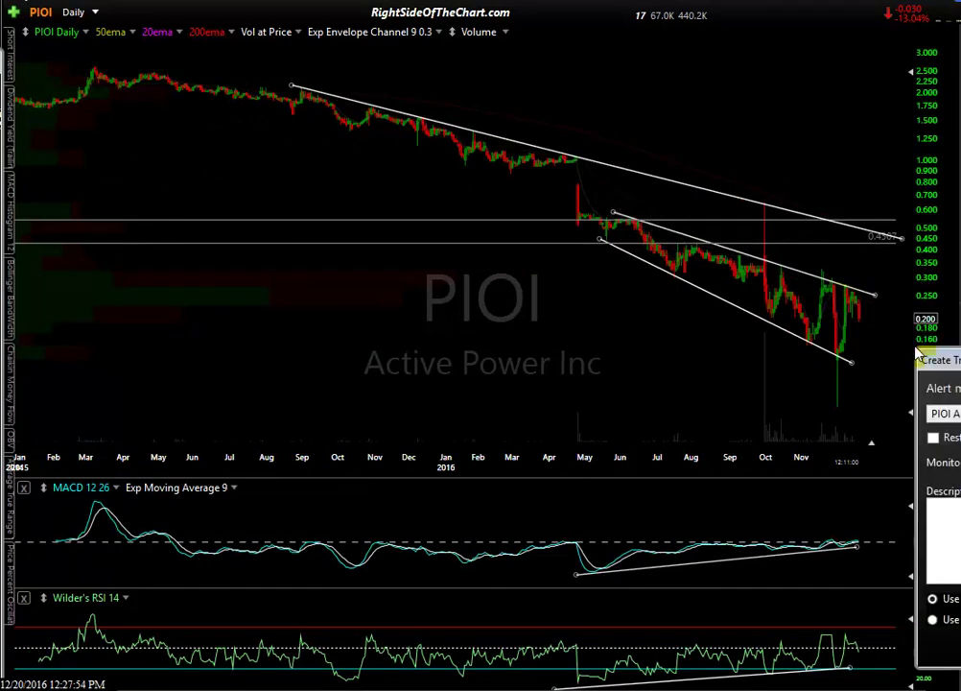
key(Return)
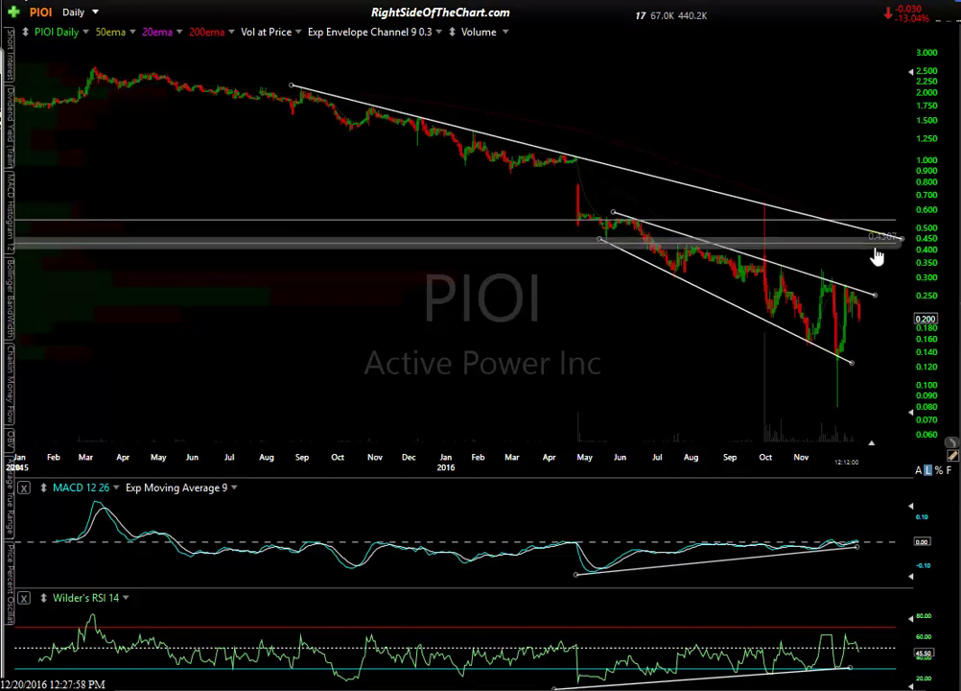
Measure PIOI's potential percentage gain from the end of the inner downtrend line up to the 0.4307 level.
mouse_move(876, 256)
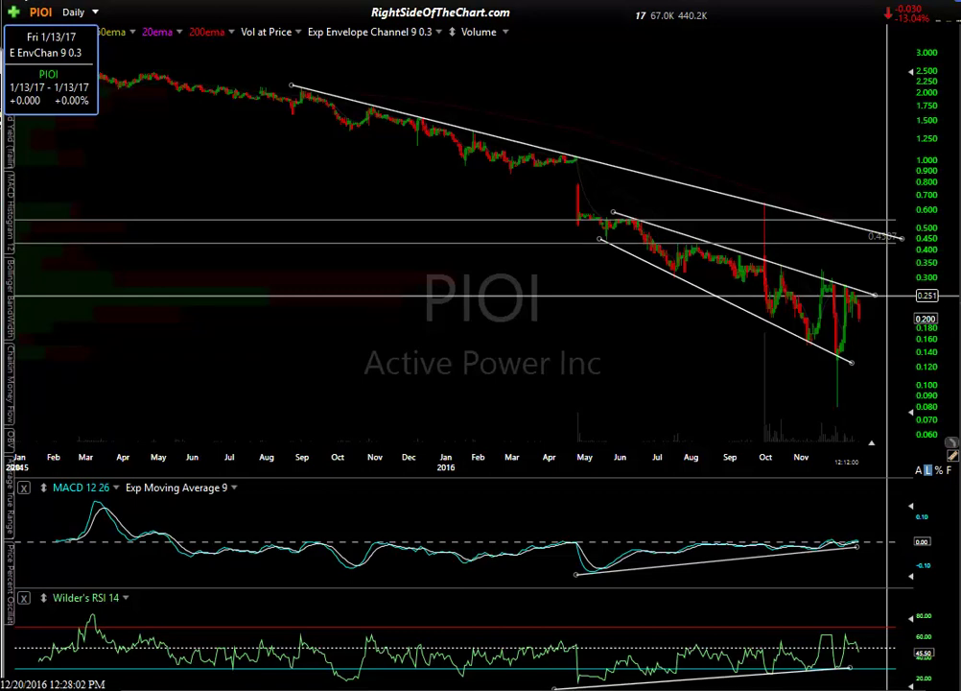
drag(887, 294, 888, 245)
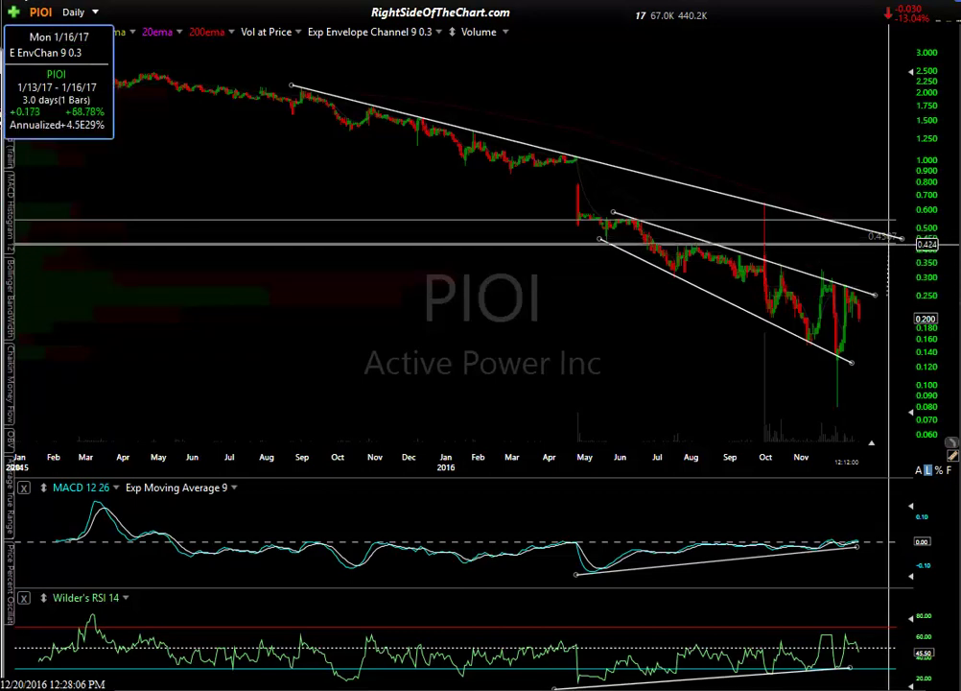
drag(887, 245, 893, 251)
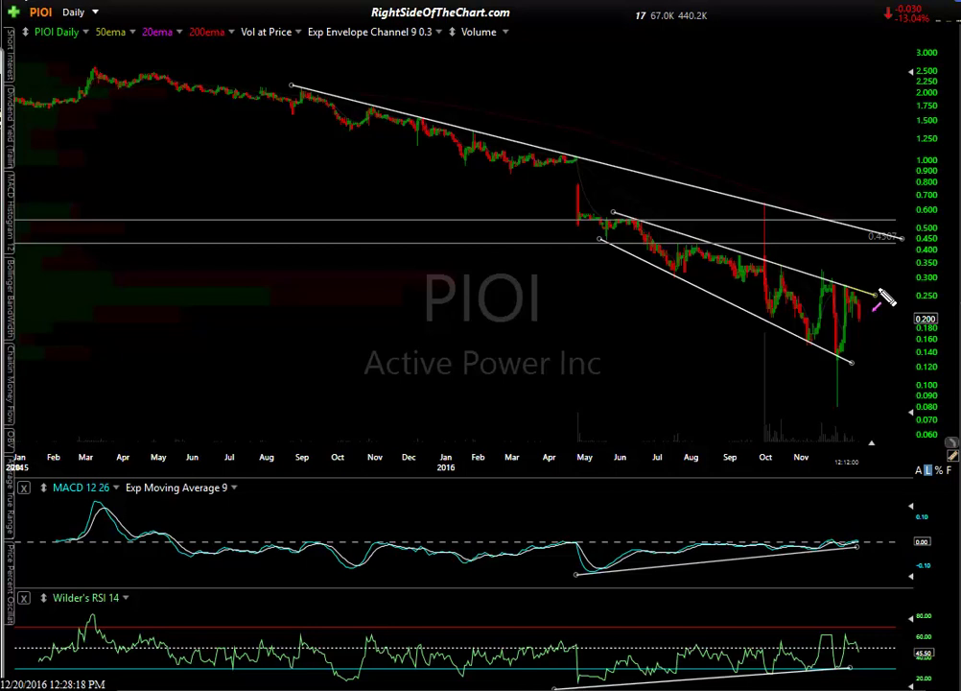
Draw a magenta arrow from PIOI's latest candle up to 0.4307 and circle in red the target and the outer downtrend line near August.
mouse_move(861, 320)
mouse_down()
mouse_move(892, 291)
mouse_move(906, 250)
mouse_up()
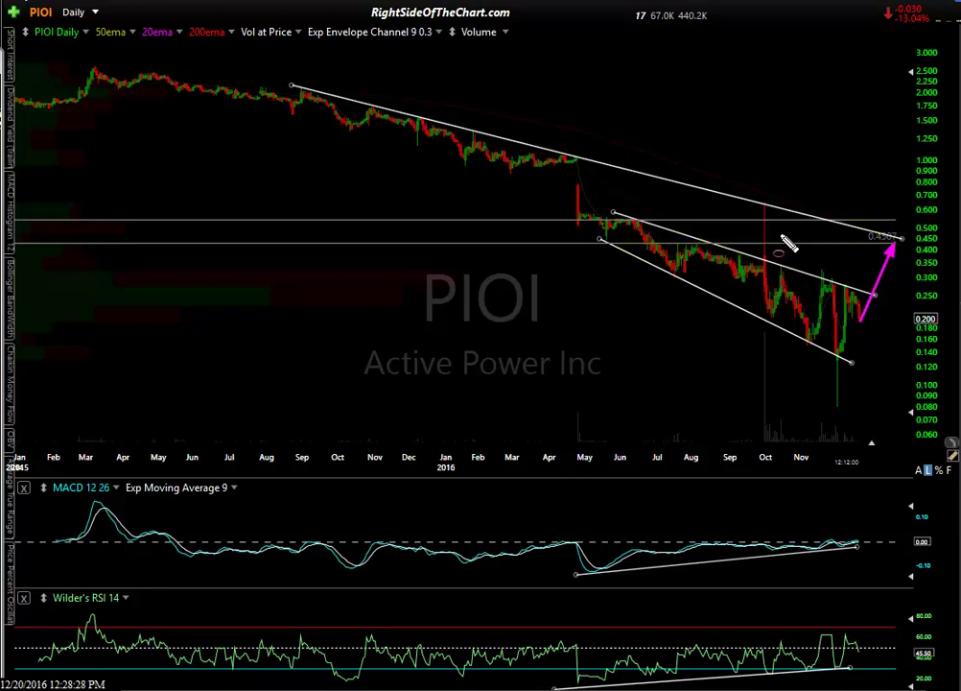
drag(900, 233, 902, 236)
drag(718, 175, 719, 183)
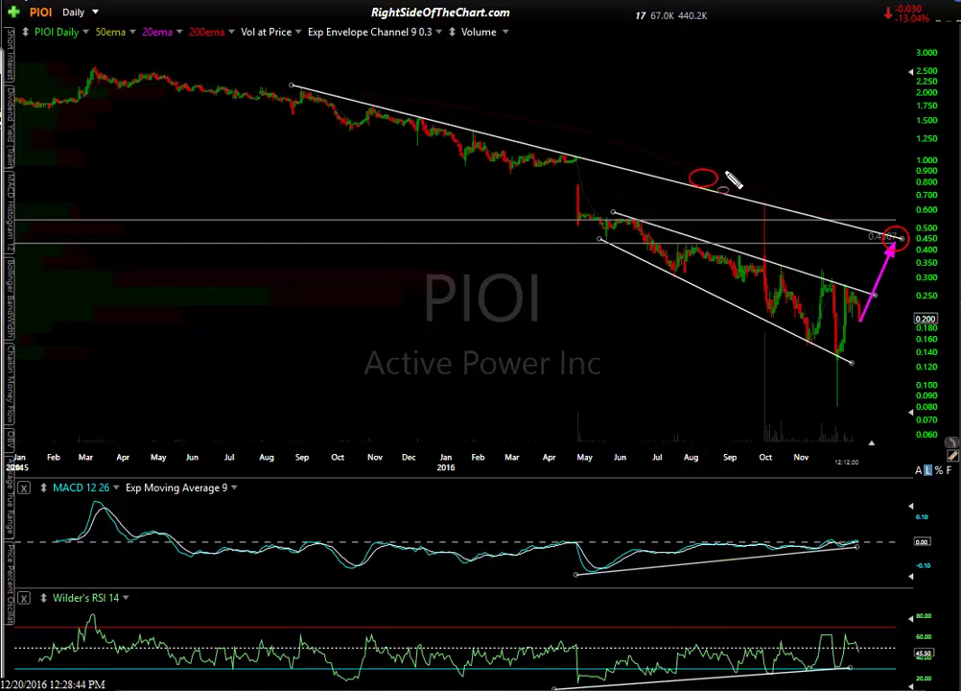
Clear the magenta arrow and red circles, and add a horizontal line at about 0.93 in PIOI's spring 2016 price gap.
key(e)
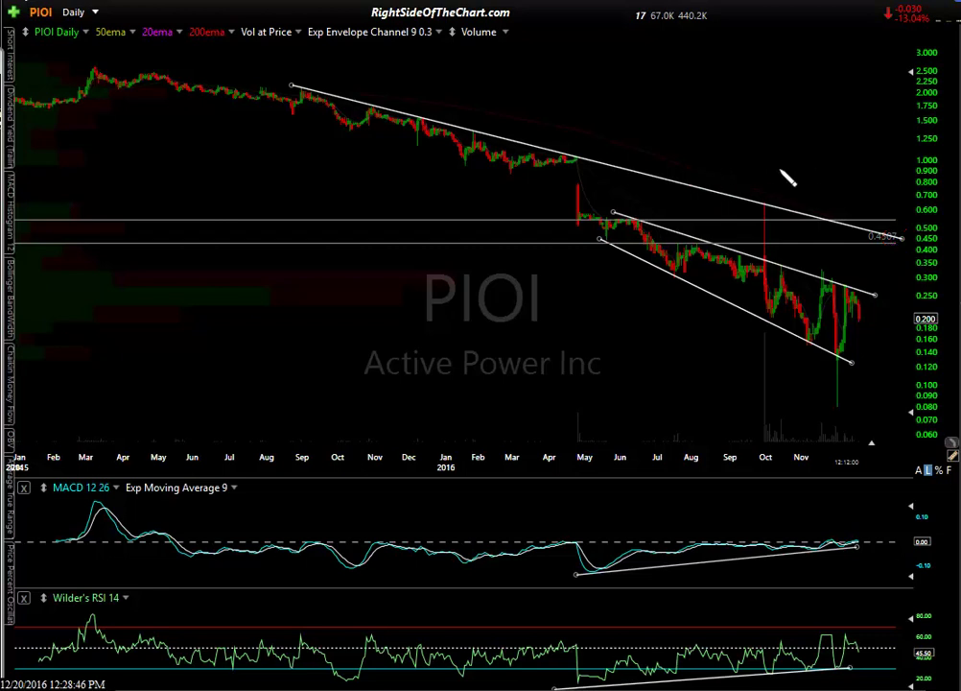
drag(782, 172, 804, 175)
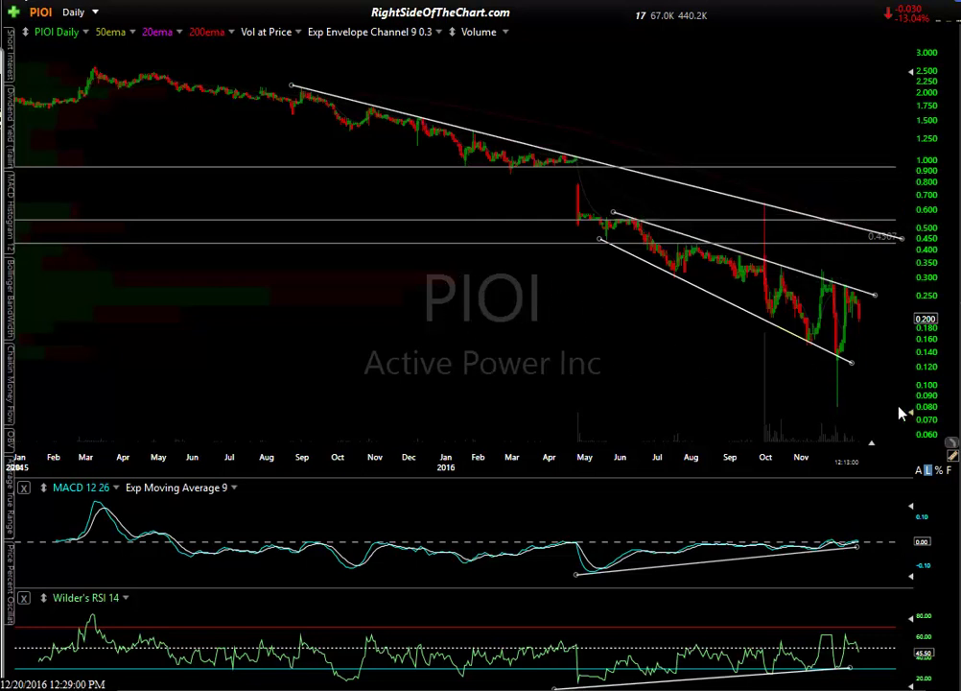
Inspect PIOI's daily price data at the December 1, 2016 low and at the mid-April 2015 candle near the highs.
click(838, 408)
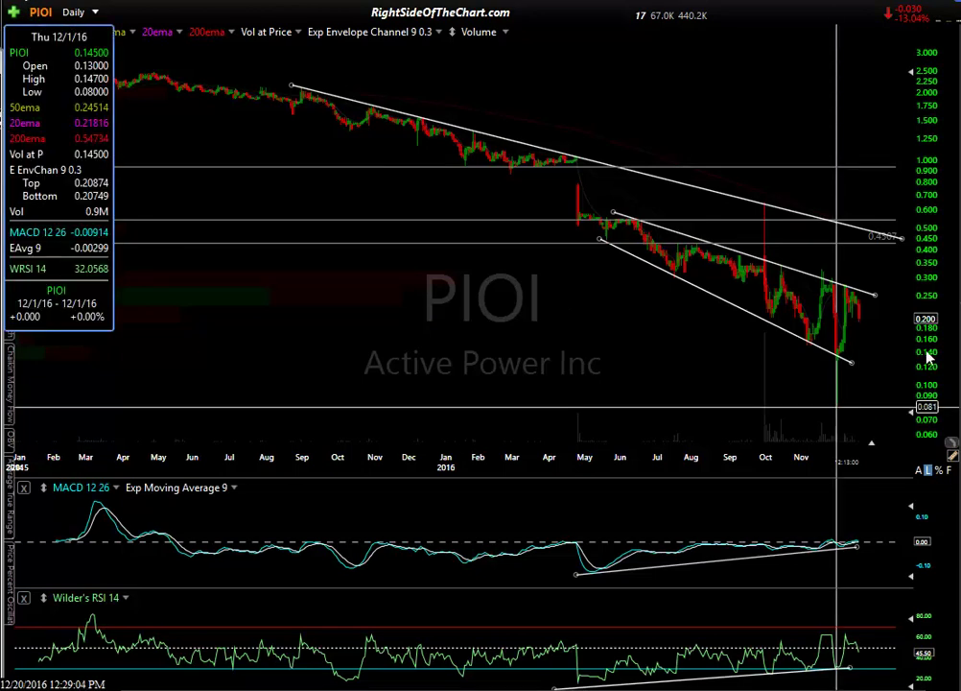
click(722, 278)
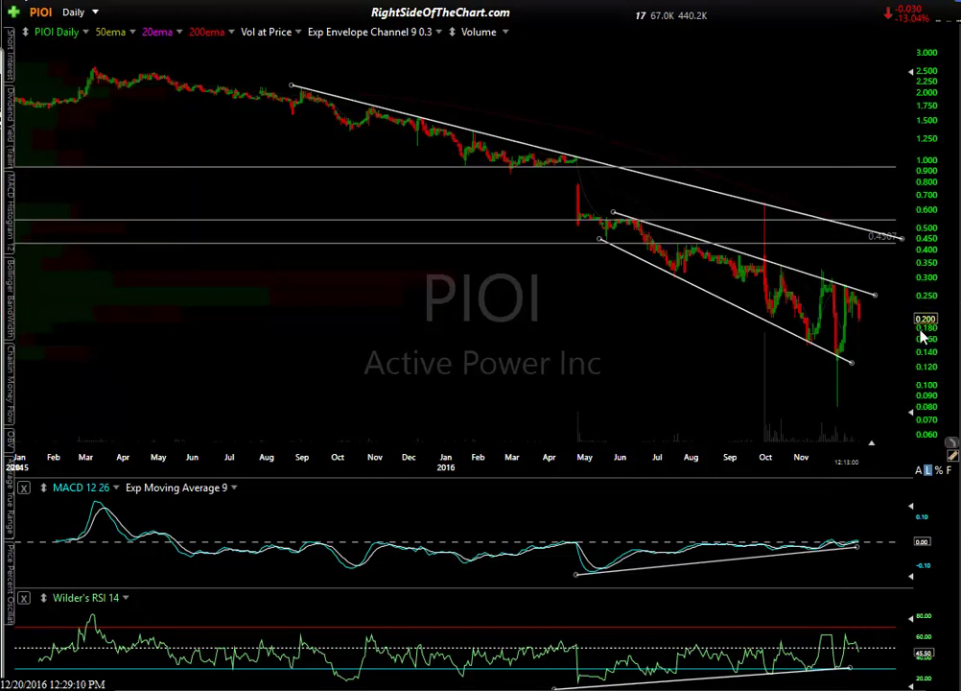
click(143, 64)
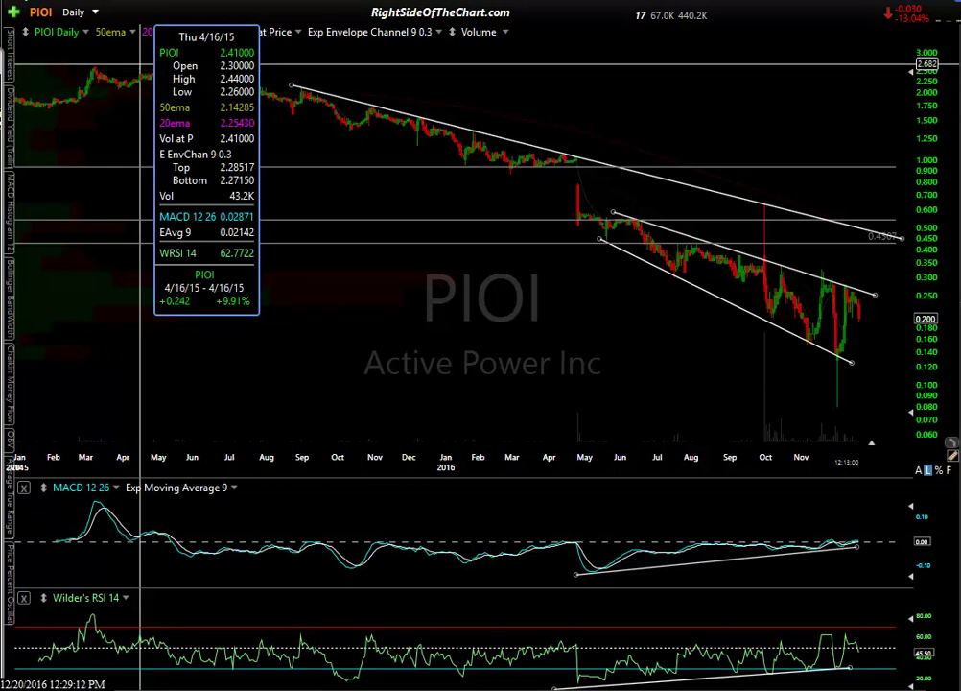
click(142, 67)
View PIOI's weekly chart, examine the 2011 peak, and return to the daily chart.
key(w)
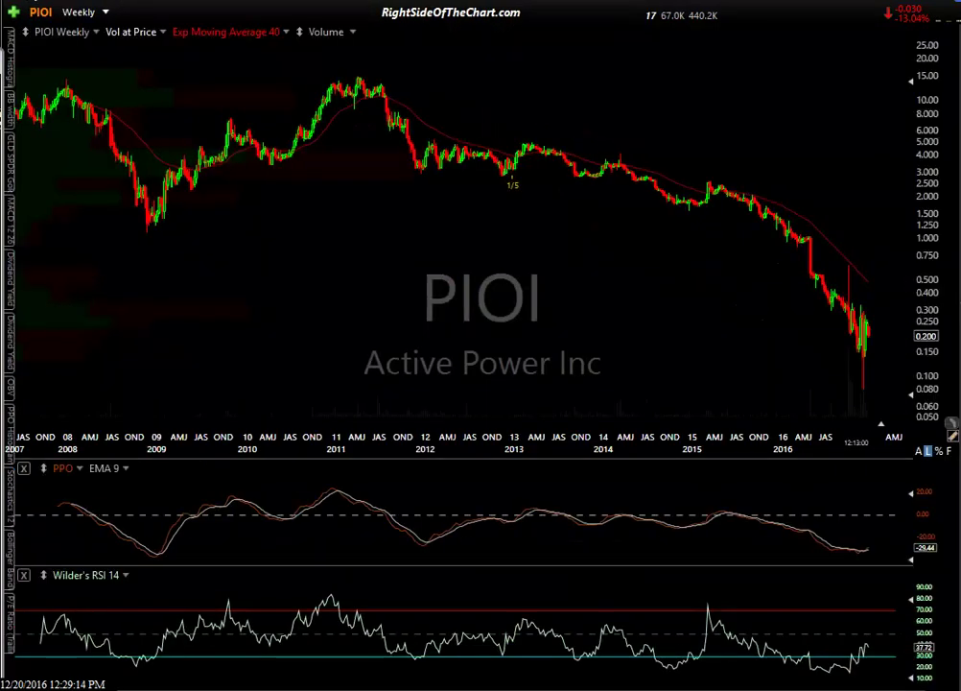
click(370, 64)
drag(372, 62, 376, 96)
key(Down)
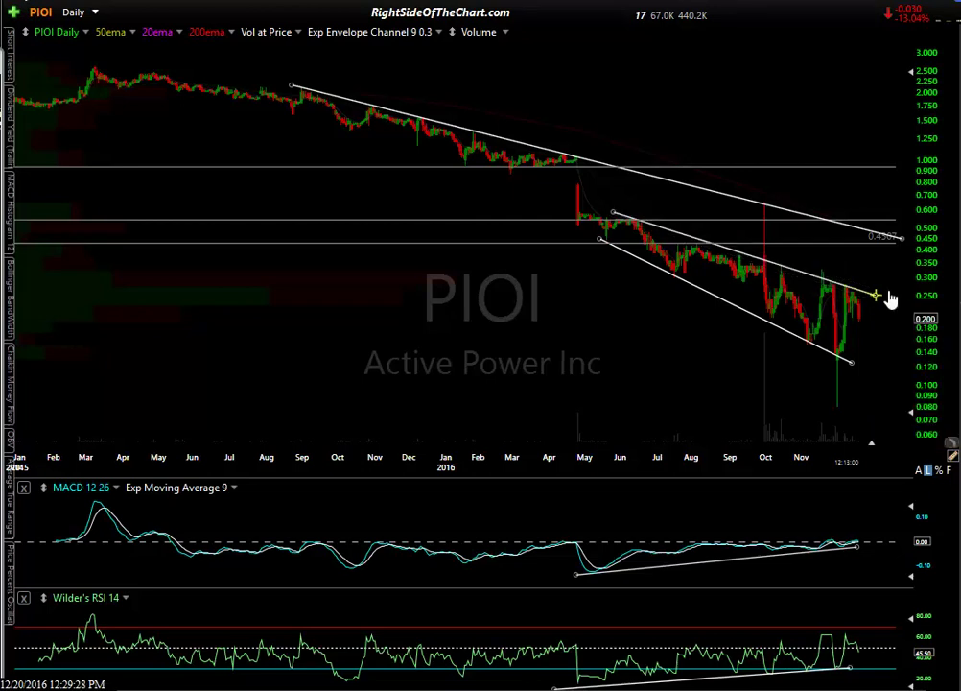
Place a horizontal line on PIOI at about 0.31 and sketch the breakout path from the inner downtrend line's end up to it.
drag(889, 298, 905, 271)
click(825, 279)
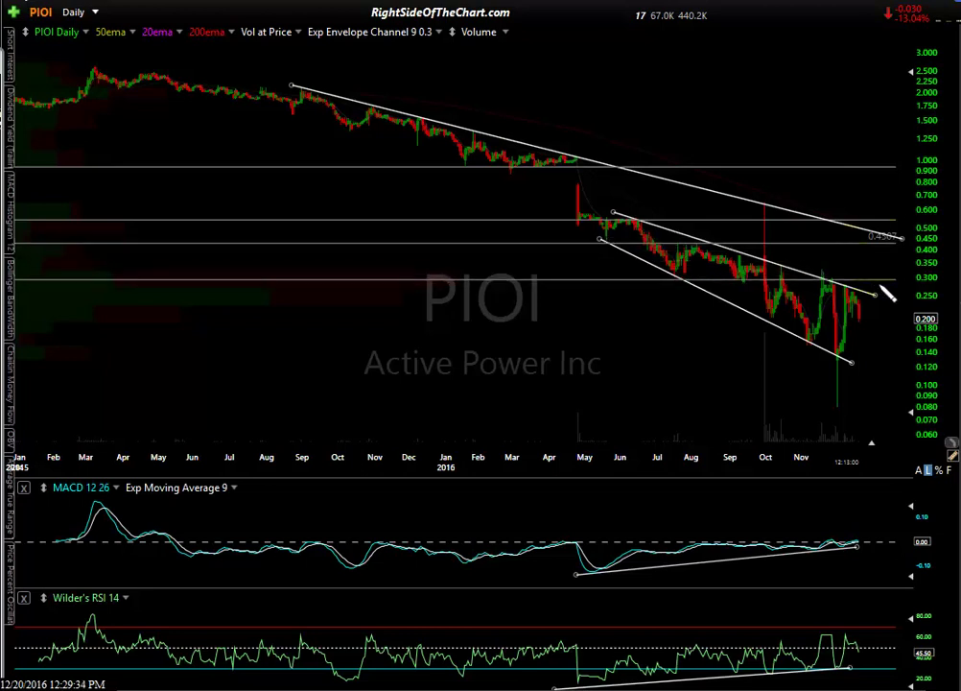
drag(881, 288, 909, 281)
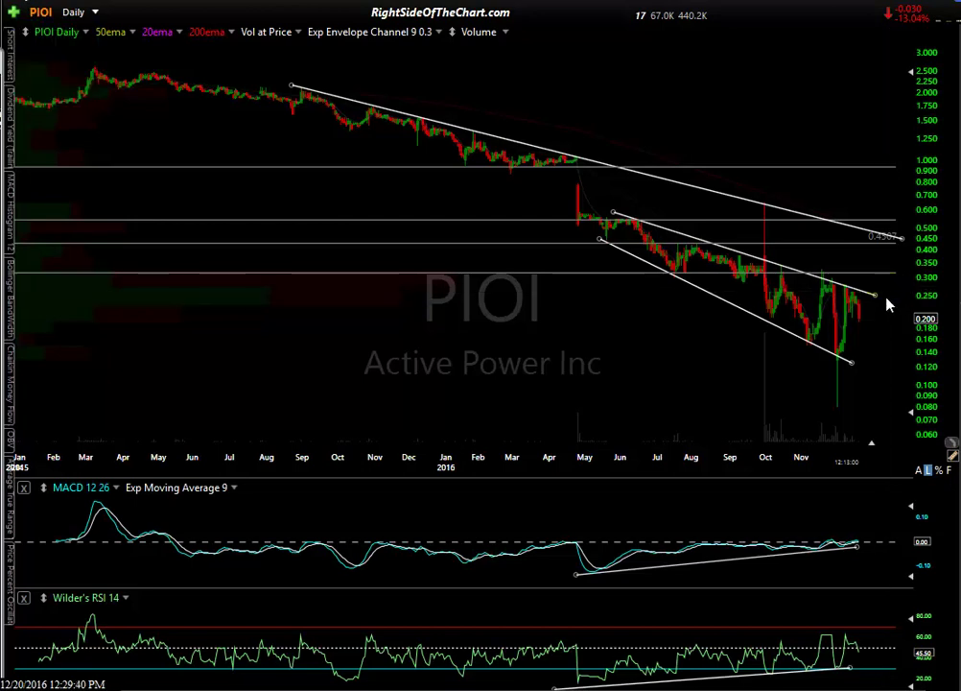
drag(886, 300, 898, 273)
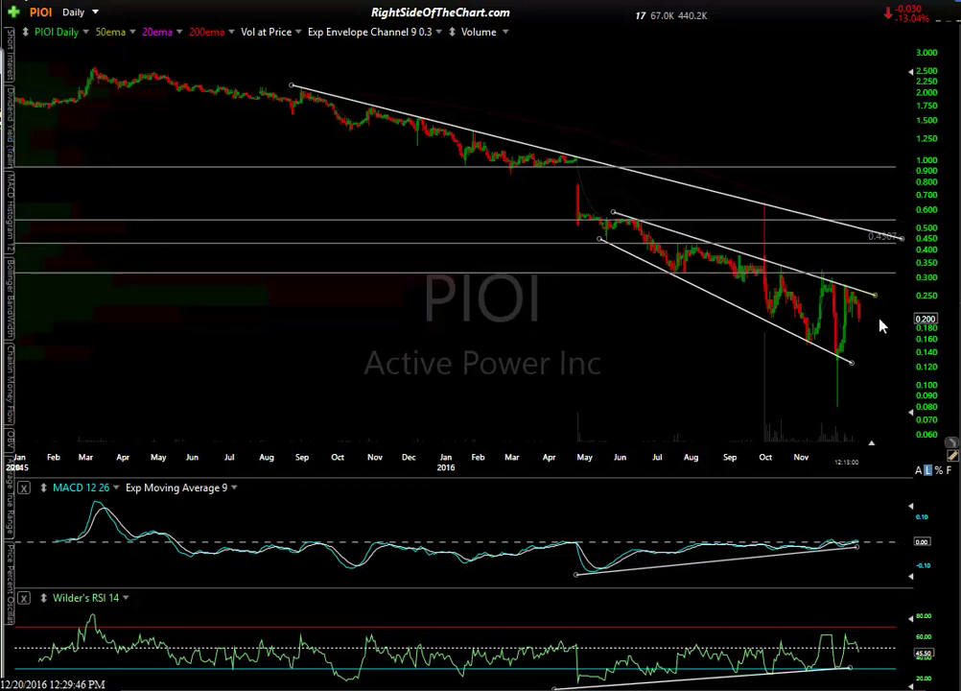